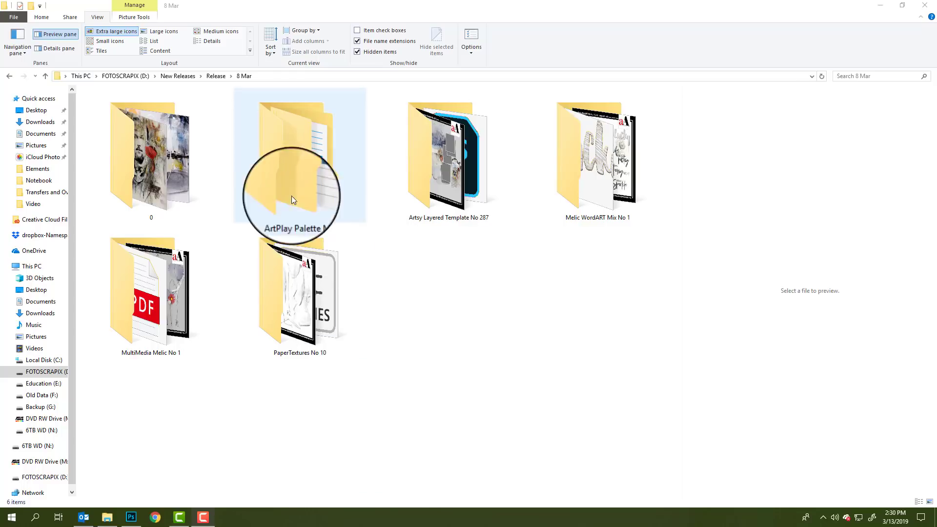
# Open the ArtPlay Palette Melic A folder inside ArtPlay Palette Melic and display its contents as extra large icons.
pyautogui.click(293, 159)
pyautogui.doubleClick(291, 158)
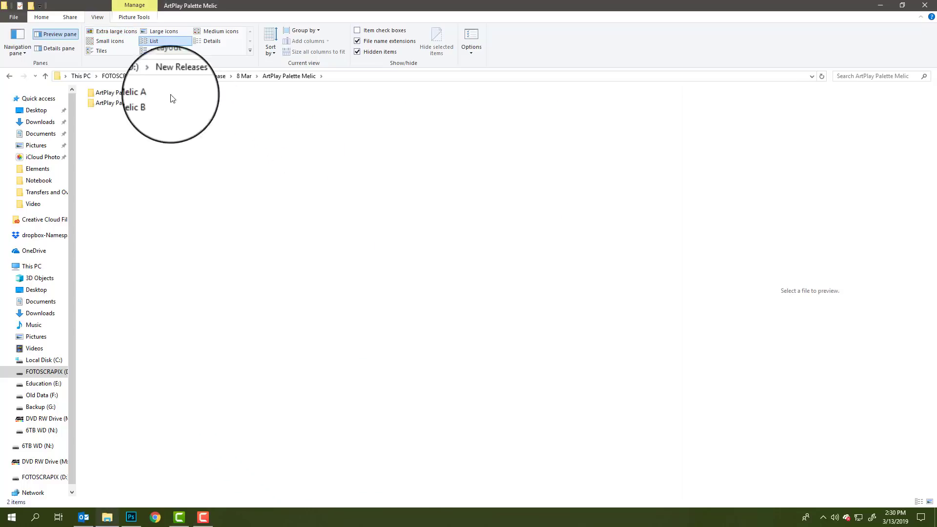
pyautogui.click(137, 93)
pyautogui.doubleClick(138, 95)
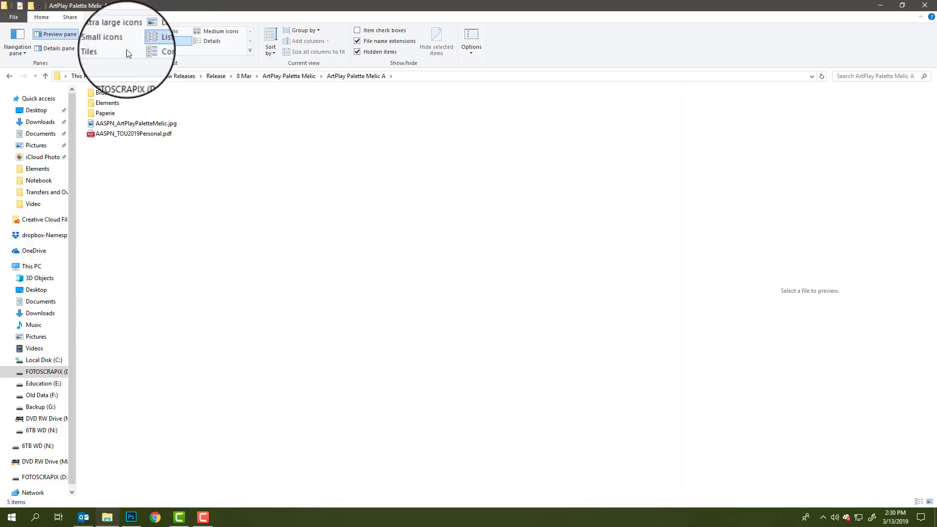
pyautogui.click(116, 31)
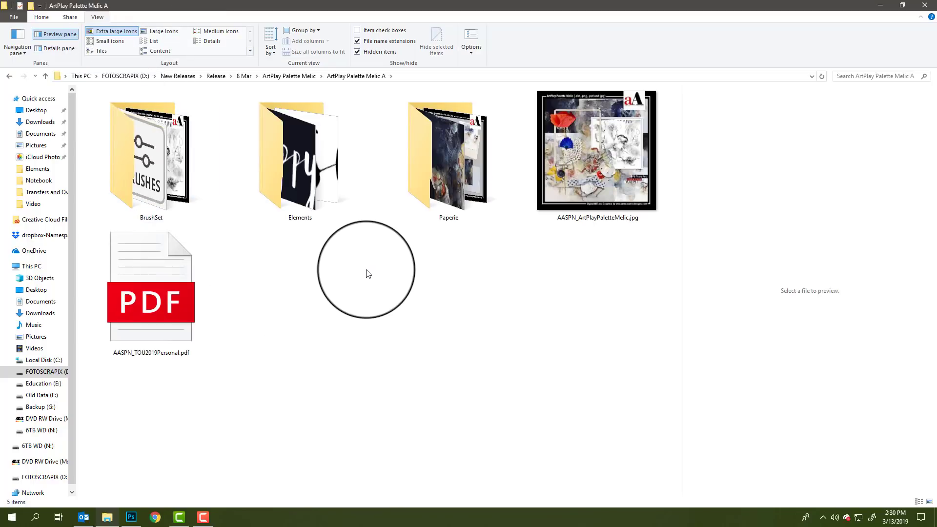
# Open the Paperie folder, preview AASPN_ArtPlayPaletteMelic_ArtsyPaper3.jpg, and widen the preview area.
pyautogui.doubleClick(454, 160)
pyautogui.click(455, 166)
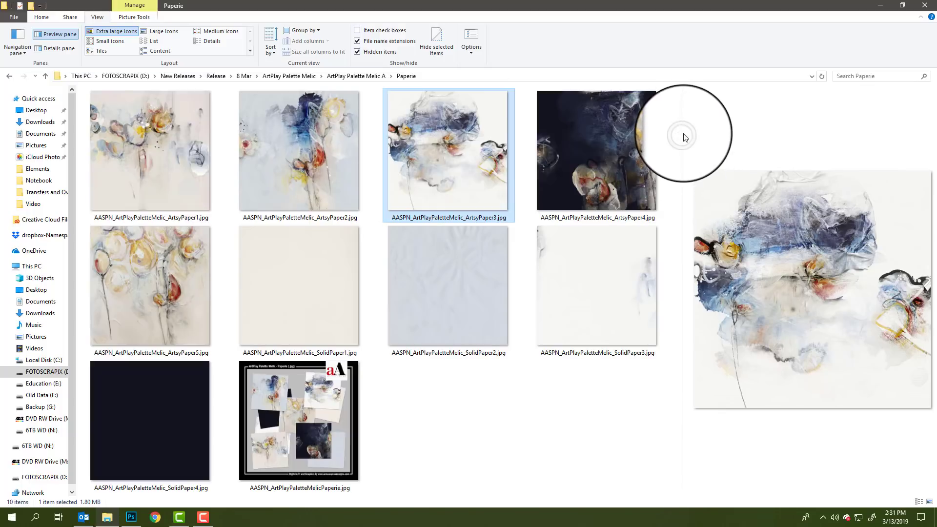
pyautogui.moveTo(682, 124); pyautogui.dragTo(543, 139)
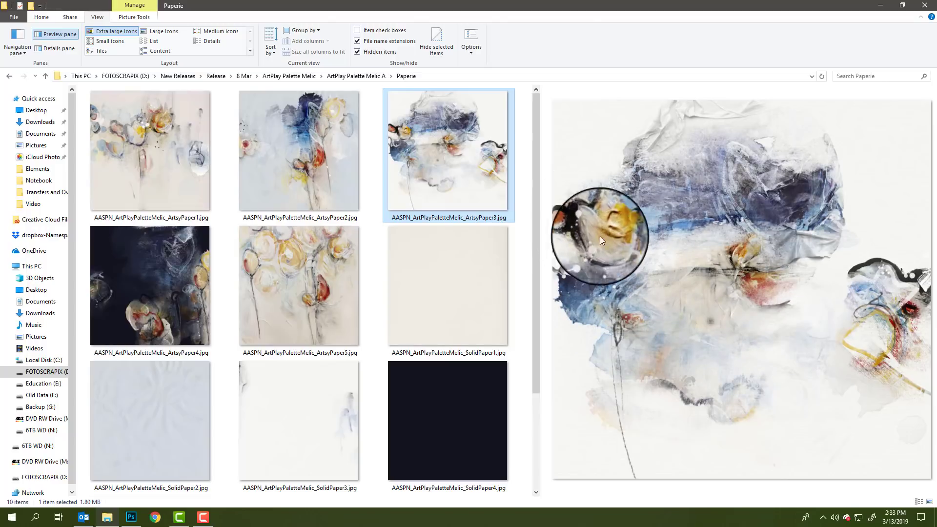
# Preview the artsy papers one at a time in the order ArtsyPaper4, 5, 1, 2 and 3.
pyautogui.click(175, 281)
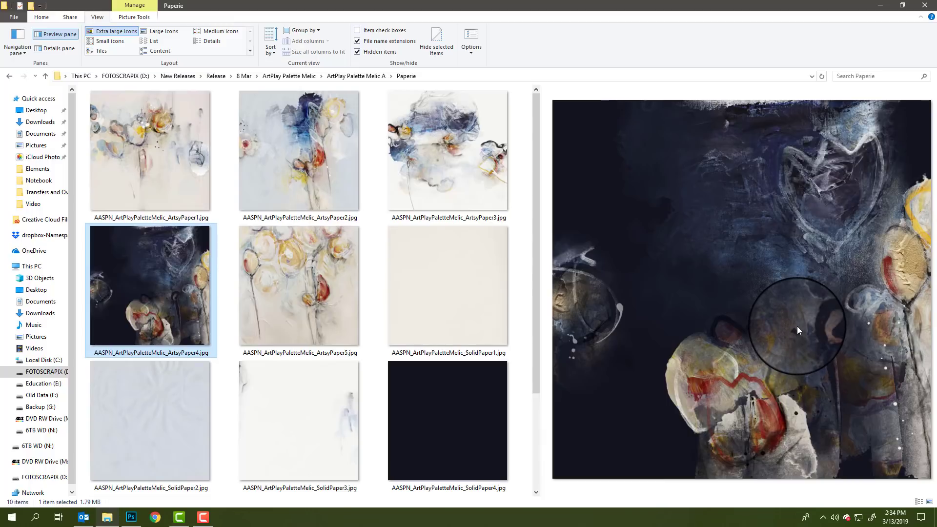
pyautogui.click(329, 329)
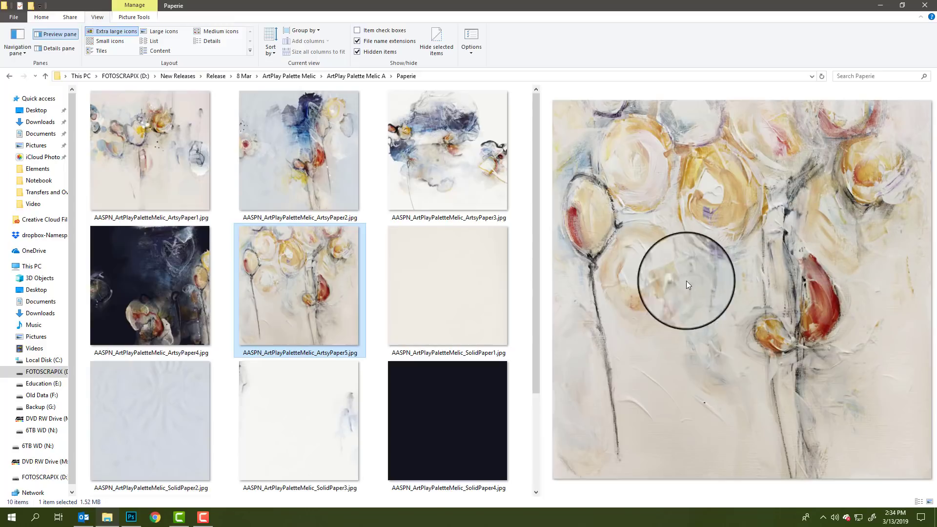
pyautogui.click(176, 149)
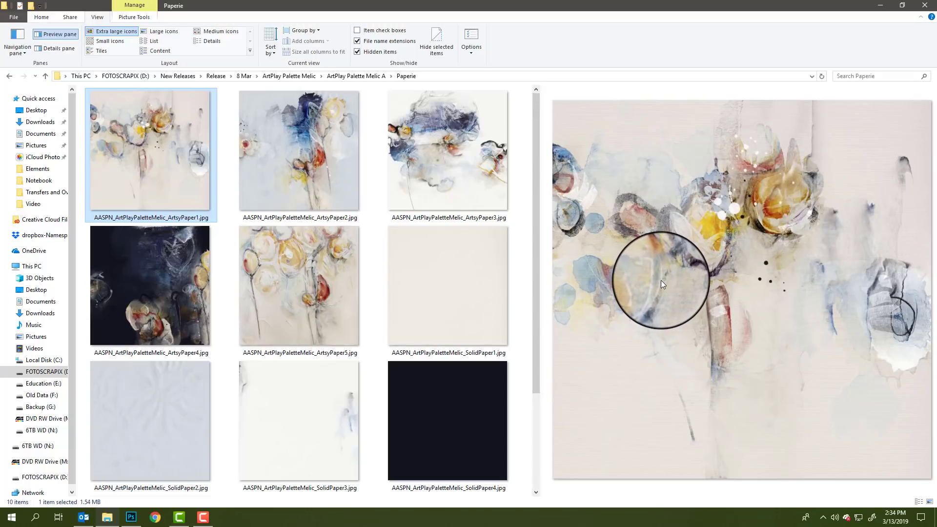
pyautogui.click(298, 163)
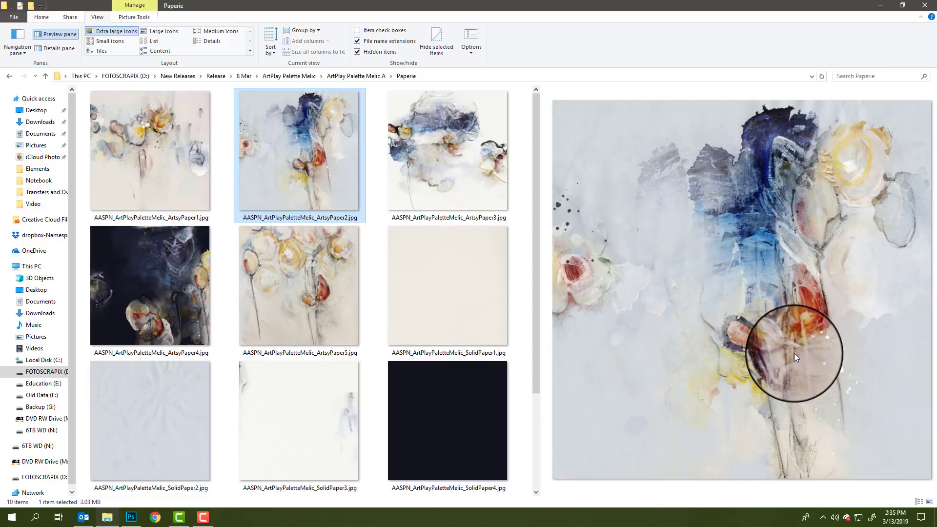
pyautogui.click(487, 174)
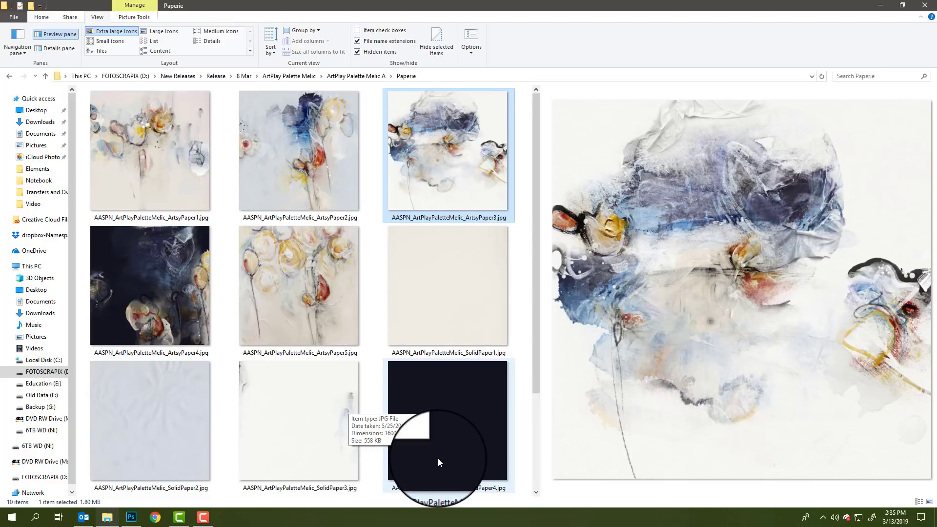
# Preview the solid papers SolidPaper1 and SolidPaper4 in the Paperie folder.
pyautogui.moveTo(537, 248); pyautogui.dragTo(540, 321)
pyautogui.click(464, 234)
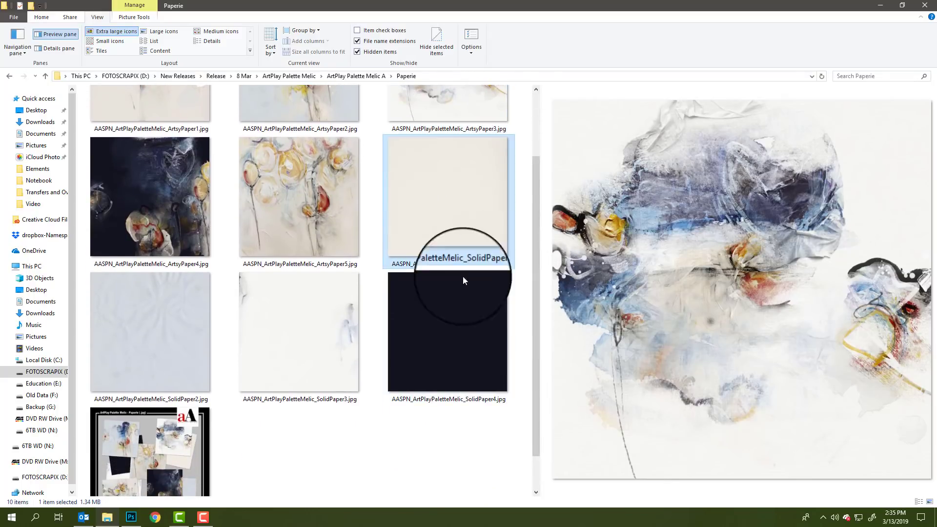
pyautogui.click(460, 303)
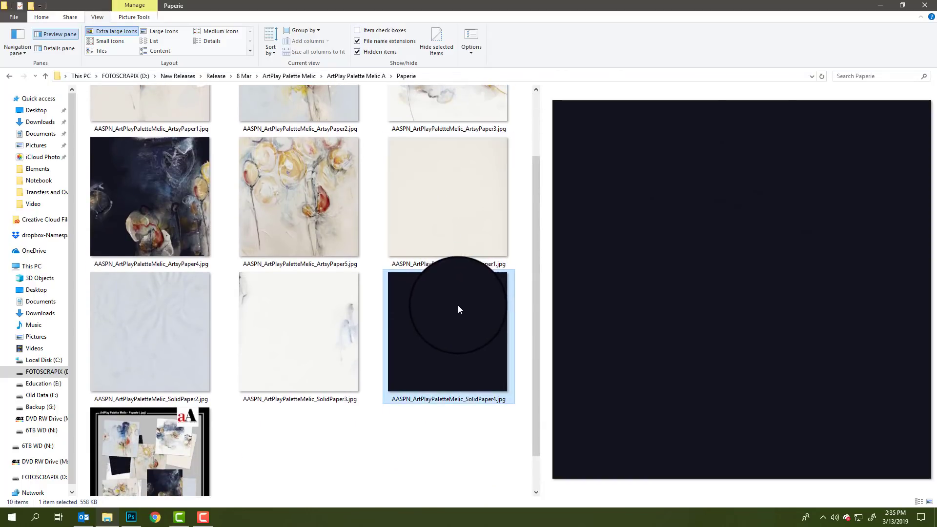
# Go back up to ArtPlay Palette Melic and open the Transfers and Overlays folder in ArtPlay Palette Melic B.
pyautogui.click(309, 76)
pyautogui.doubleClick(141, 101)
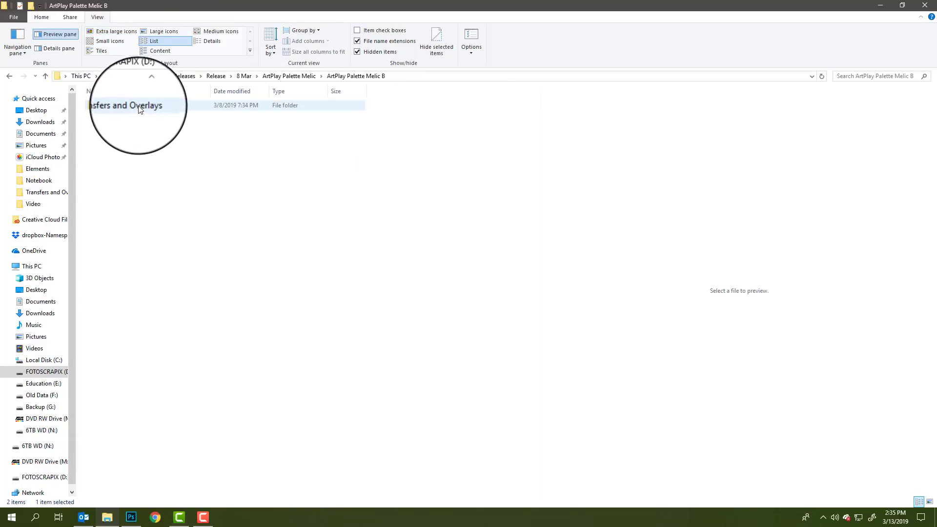
pyautogui.doubleClick(141, 106)
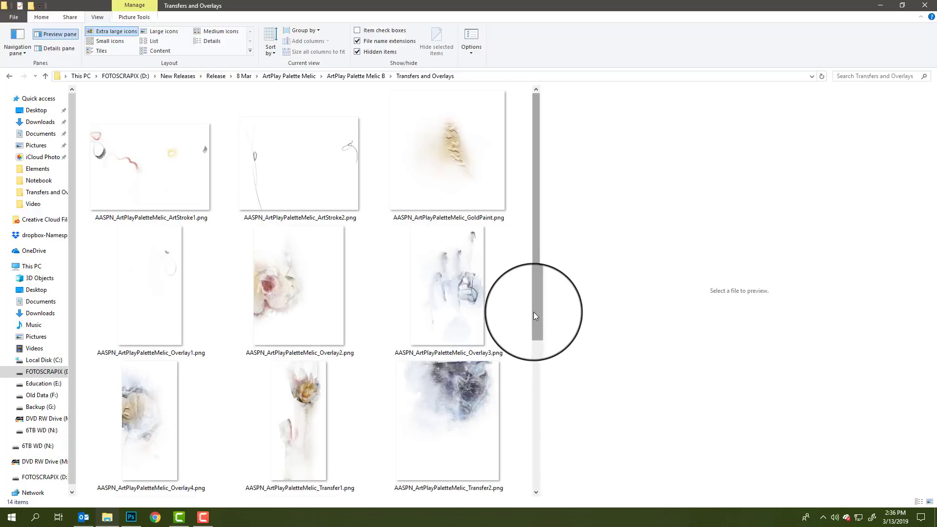
# Preview ArtStroke1, ArtStroke2, GoldPaint, Overlay3, Overlay2, Transfer1 and Transfer2 one after another.
pyautogui.click(185, 174)
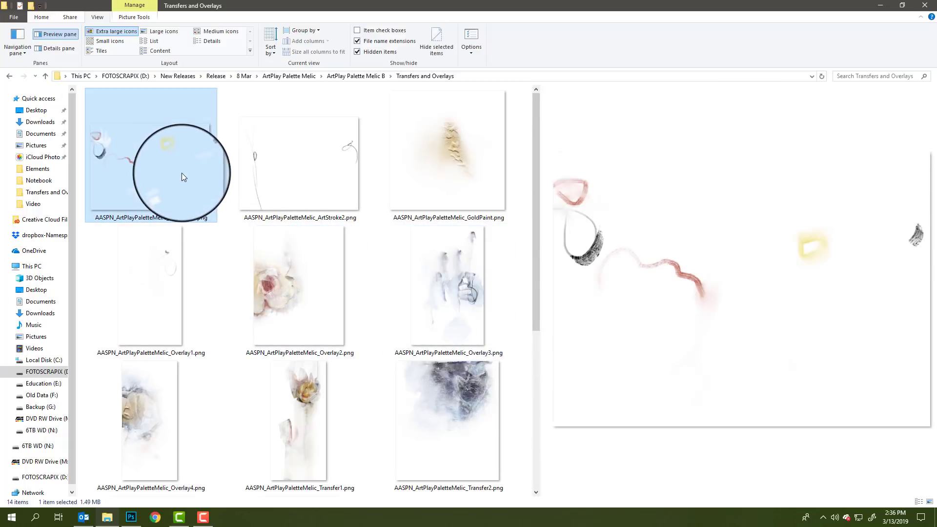
pyautogui.click(325, 187)
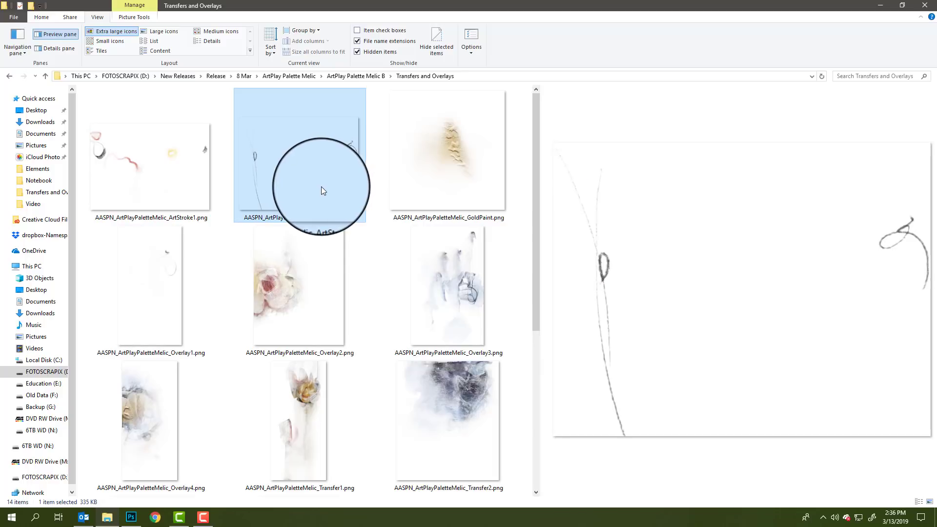
pyautogui.click(458, 159)
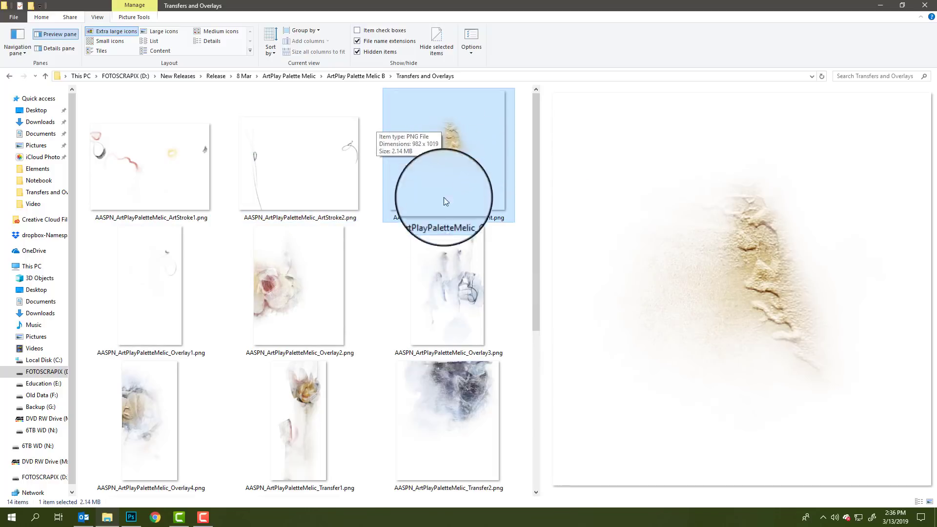
pyautogui.click(457, 294)
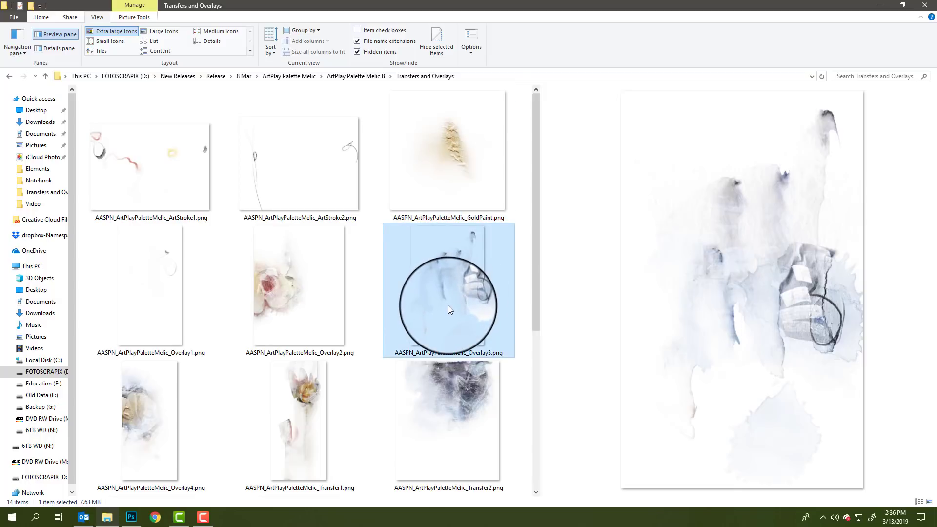
pyautogui.click(311, 310)
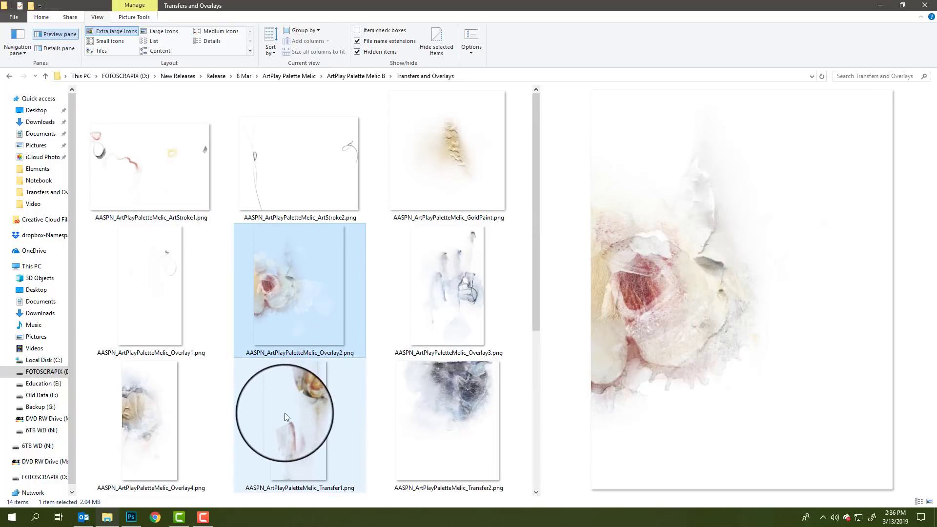
pyautogui.click(284, 439)
pyautogui.click(454, 399)
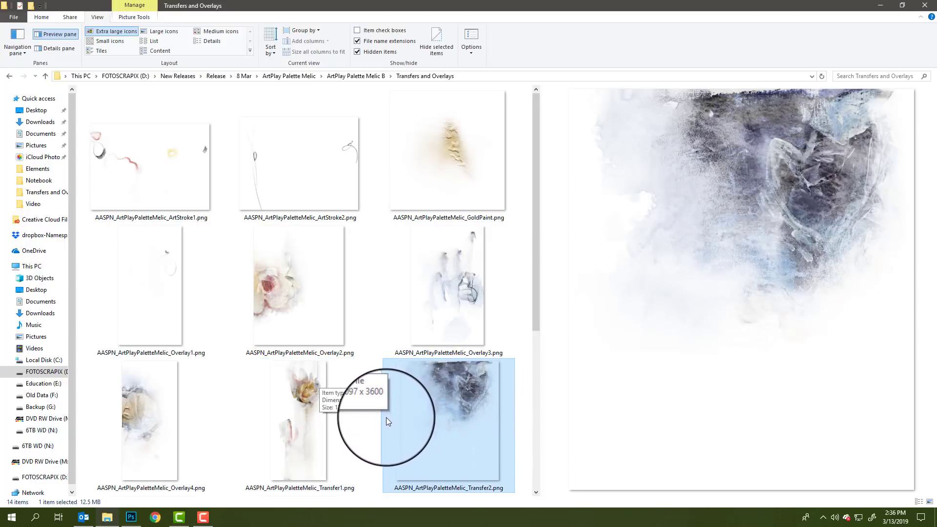
# Return to ArtPlay Palette Melic and open the Elements folder in ArtPlay Palette Melic A.
pyautogui.click(358, 76)
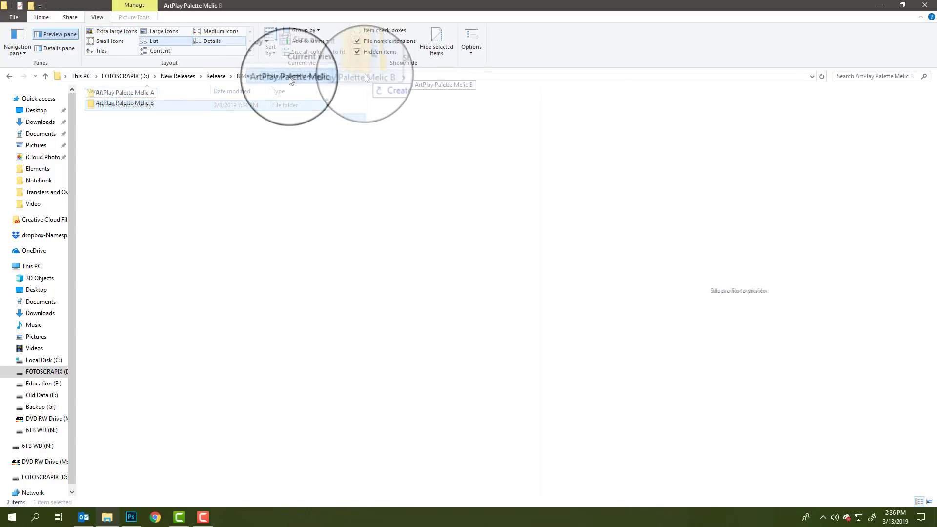
pyautogui.doubleClick(125, 92)
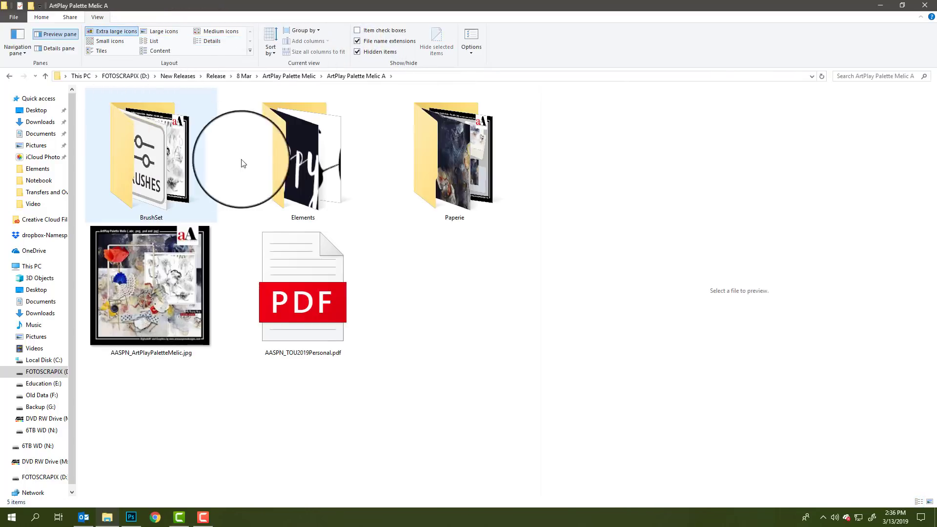
pyautogui.doubleClick(301, 153)
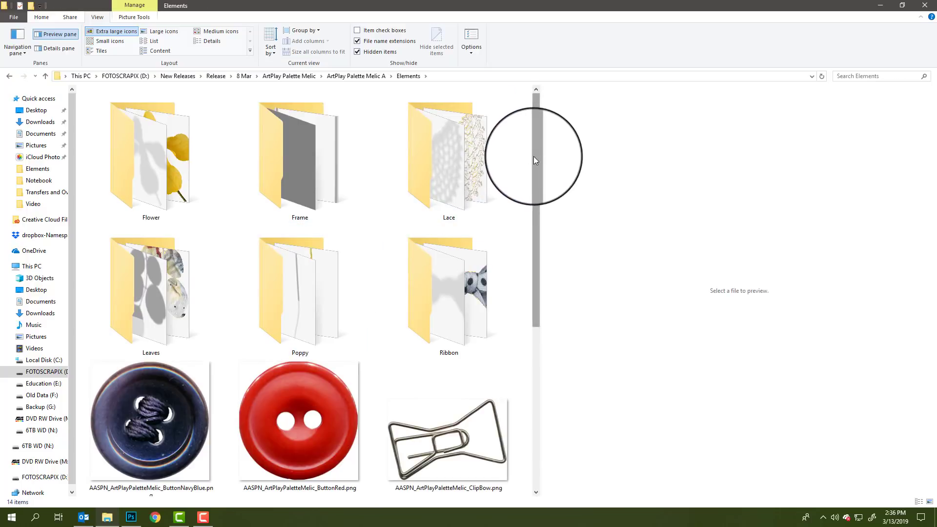
# Look through all the items in the Elements folder and preview AASPN_ArtPlayPaletteMelic_FourLeafClover.png.
pyautogui.scroll(-2, 534, 162)
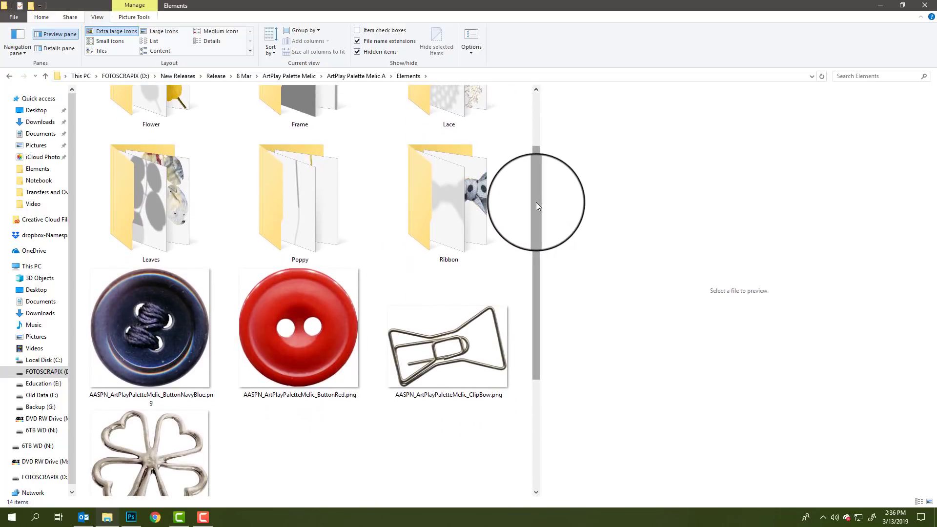
pyautogui.scroll(-1, 539, 194)
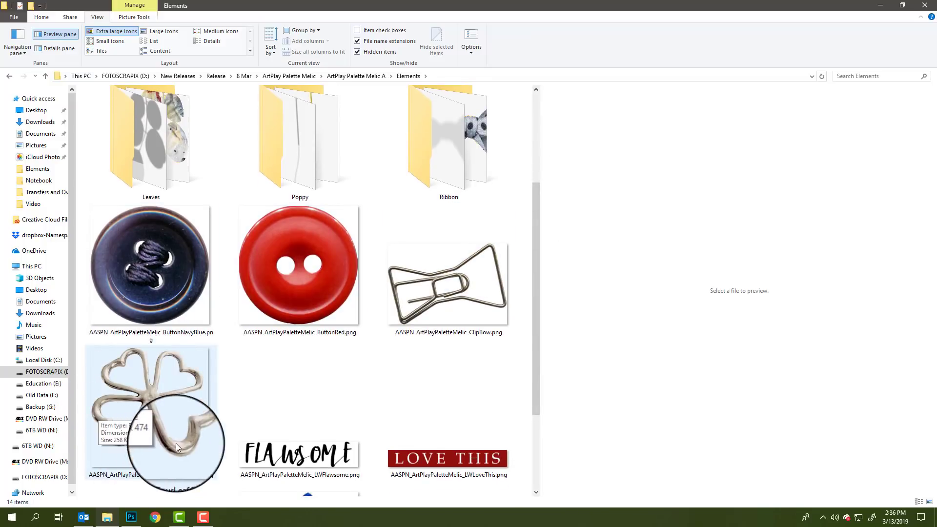
pyautogui.click(181, 405)
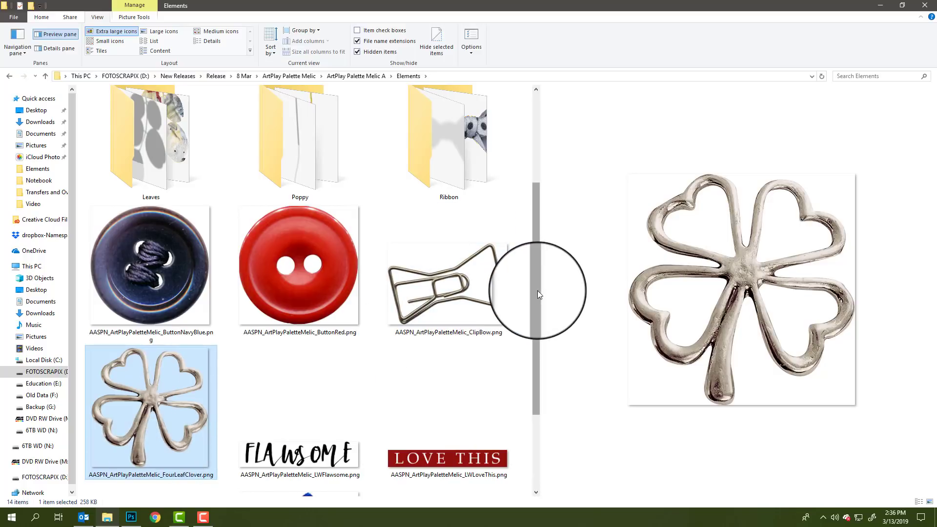
pyautogui.scroll(-2, 538, 291)
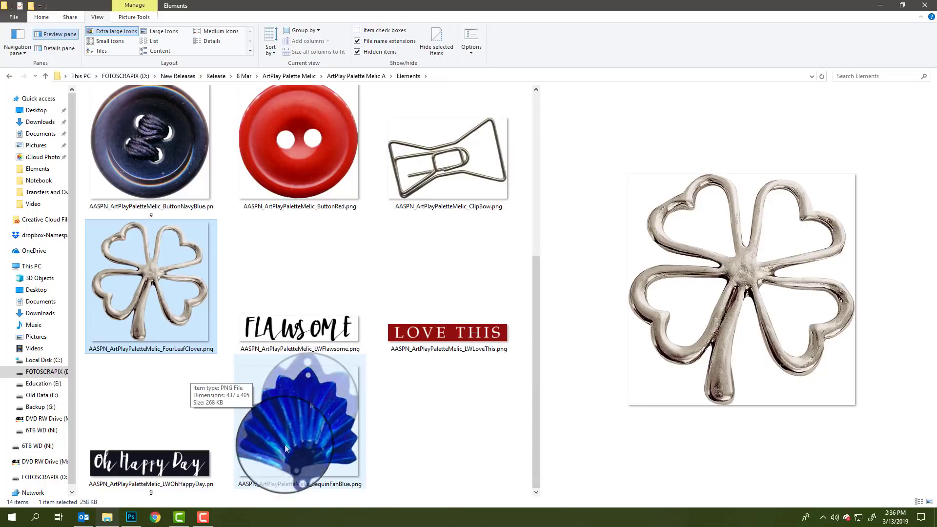
pyautogui.moveTo(537, 396); pyautogui.dragTo(529, 341)
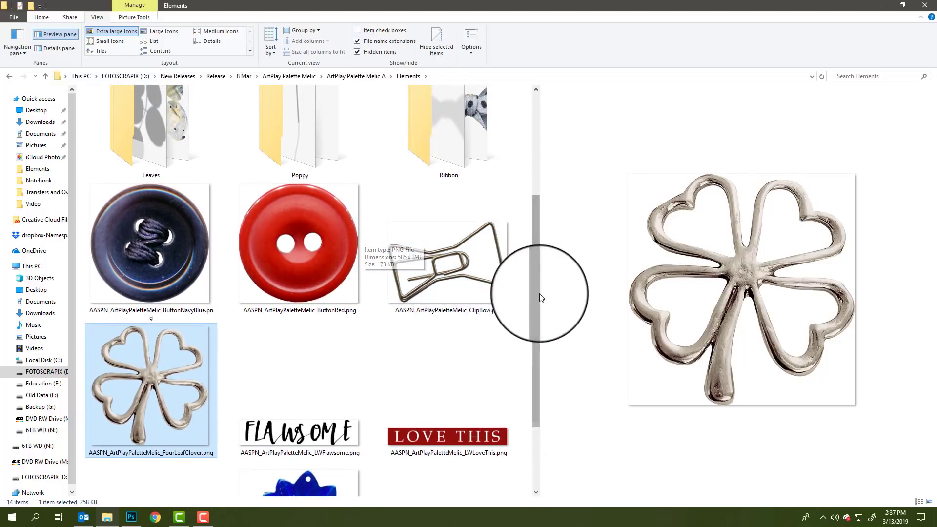
pyautogui.moveTo(538, 303); pyautogui.dragTo(535, 146)
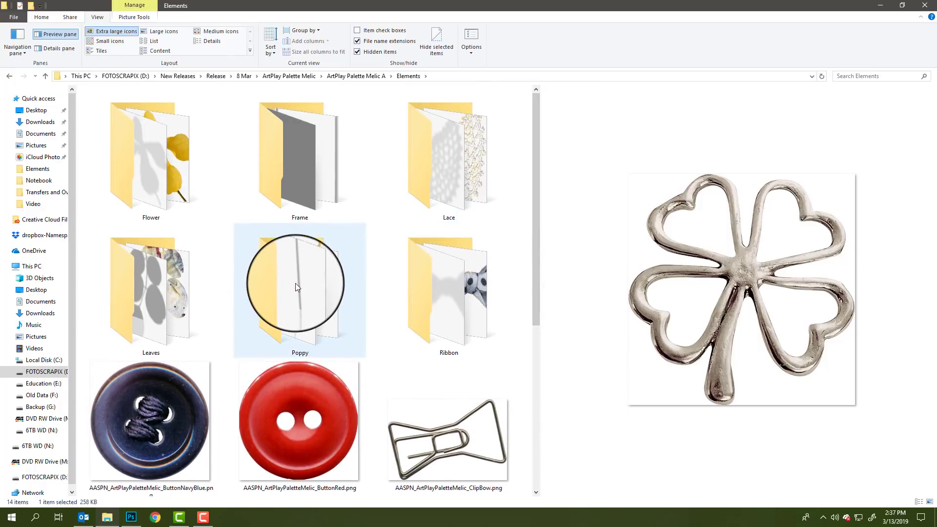
# Preview AASPN_ArtPlayPaletteMelic_PoppyB.png in the Poppy folder and return to Elements.
pyautogui.doubleClick(296, 287)
pyautogui.click(223, 147)
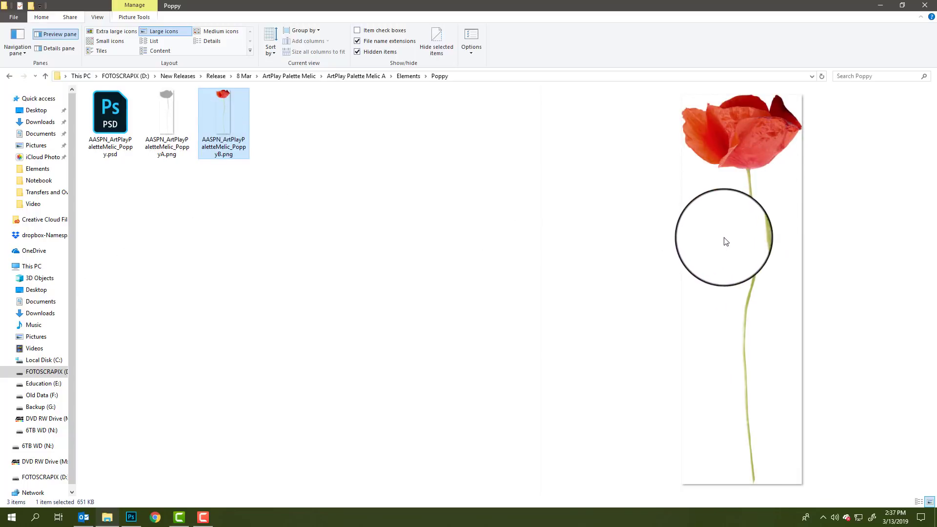
pyautogui.click(9, 76)
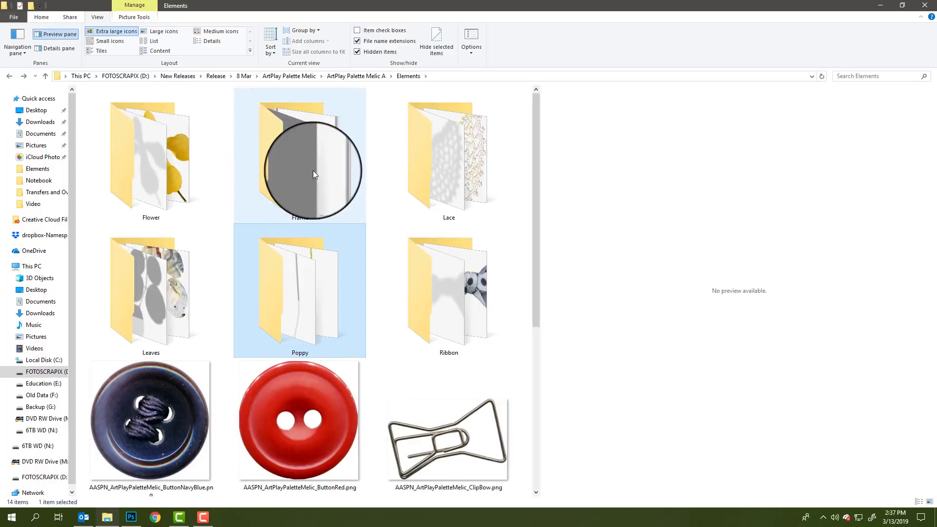
# Preview AASPN_ArtPlayPaletteMelic_RibbonB.png in the Ribbon folder and return to Elements.
pyautogui.doubleClick(477, 287)
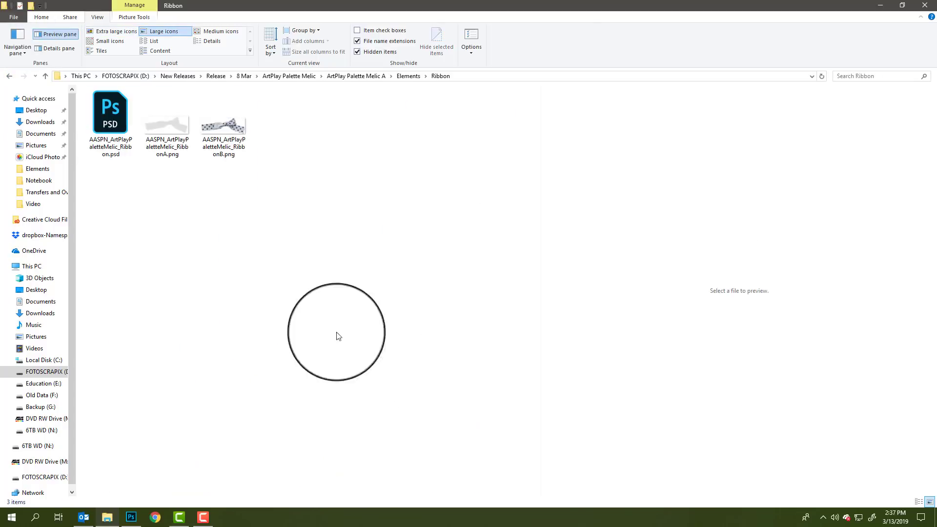
pyautogui.click(226, 130)
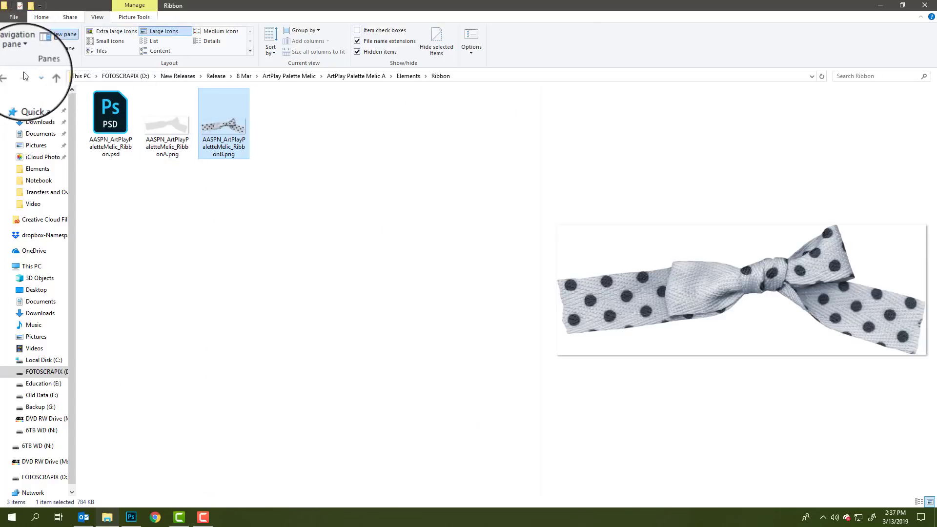
pyautogui.click(10, 76)
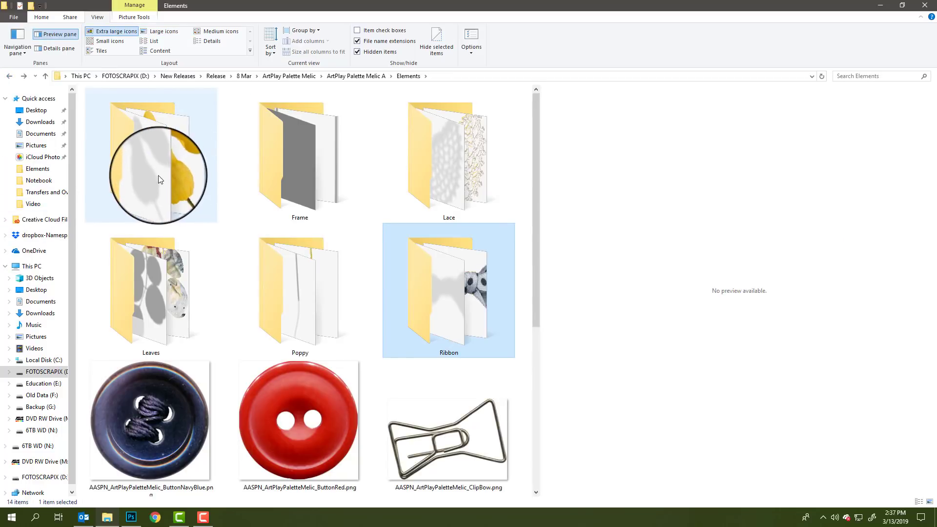
# Open the Lace folder and preview AASPN_ArtPlayPaletteMelic_LaceB.png.
pyautogui.click(438, 160)
pyautogui.doubleClick(438, 160)
pyautogui.click(225, 117)
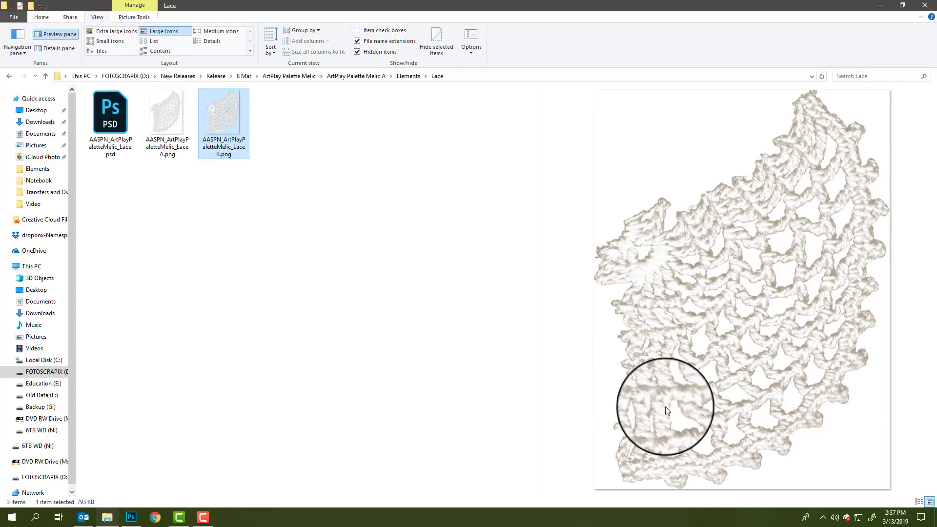
# Return to Elements, preview AASPN_ArtPlayPaletteMelic_FlowerYellowB.png in the Flower folder, and go back to Elements.
pyautogui.click(9, 77)
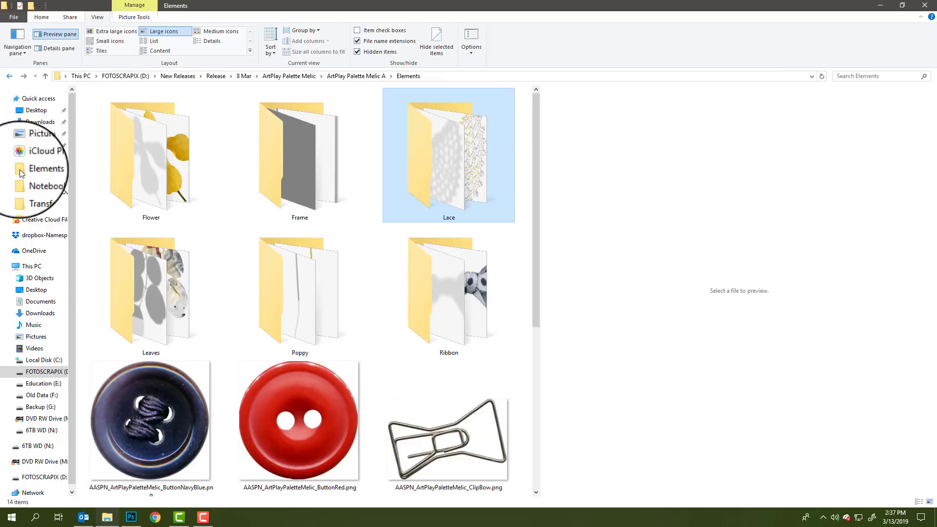
pyautogui.doubleClick(164, 171)
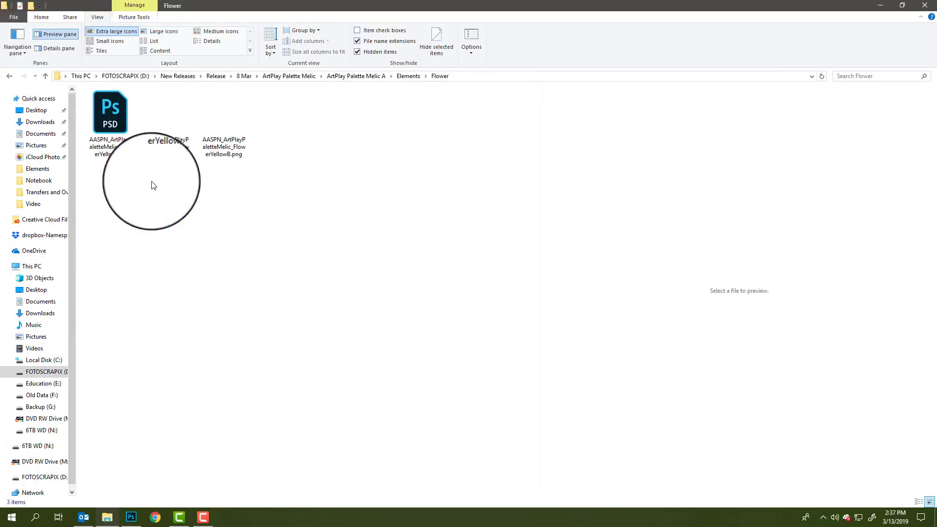
pyautogui.click(220, 132)
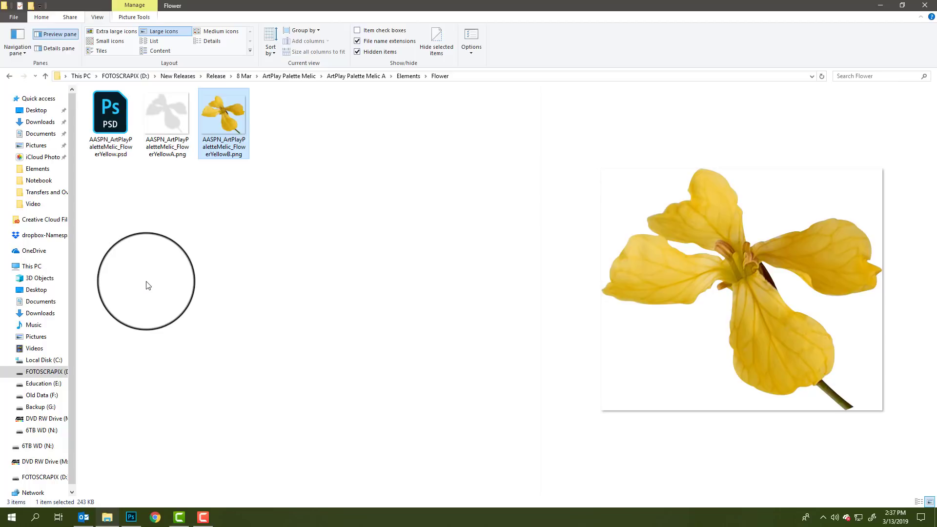
pyautogui.click(9, 76)
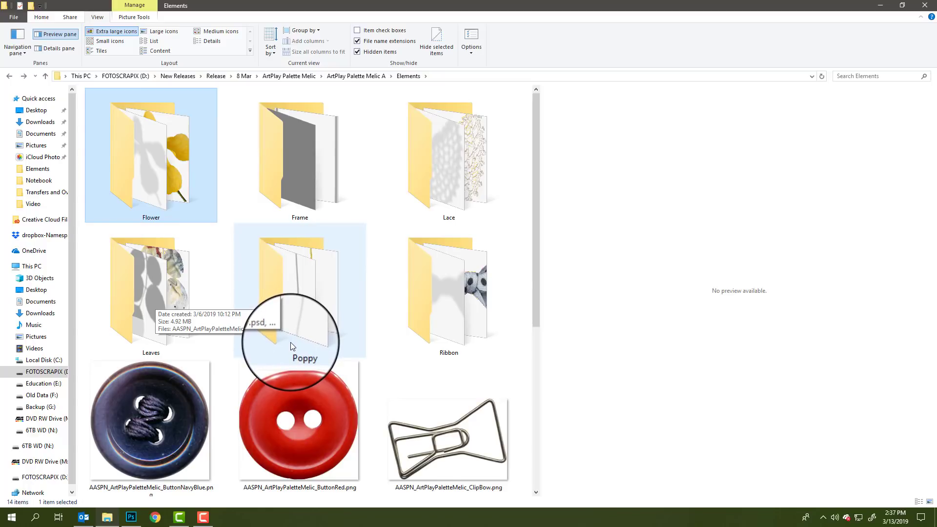
# Preview AASPN_ArtPlayPaletteMelic_LeavesB.png in the Leaves folder and return to Elements.
pyautogui.doubleClick(177, 268)
pyautogui.click(219, 124)
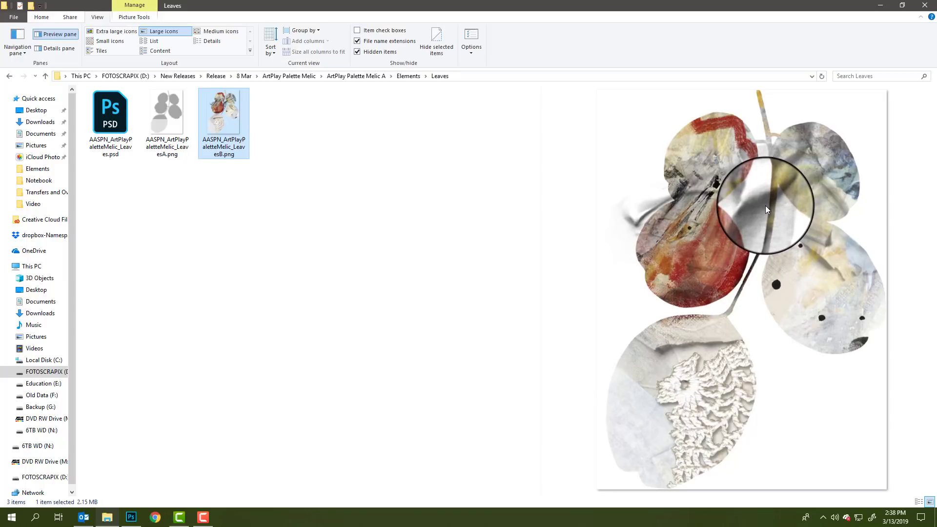
pyautogui.click(45, 76)
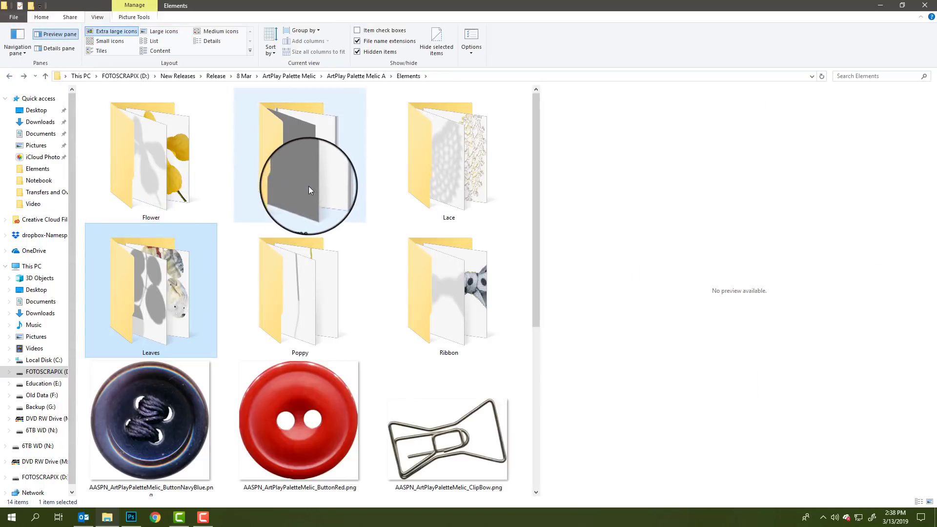
# Open the BrushSet folder of ArtPlay Palette Melic A and preview the Brush1, Brush2, Brush3 and Brush7 PNG files.
pyautogui.click(289, 76)
pyautogui.doubleClick(140, 94)
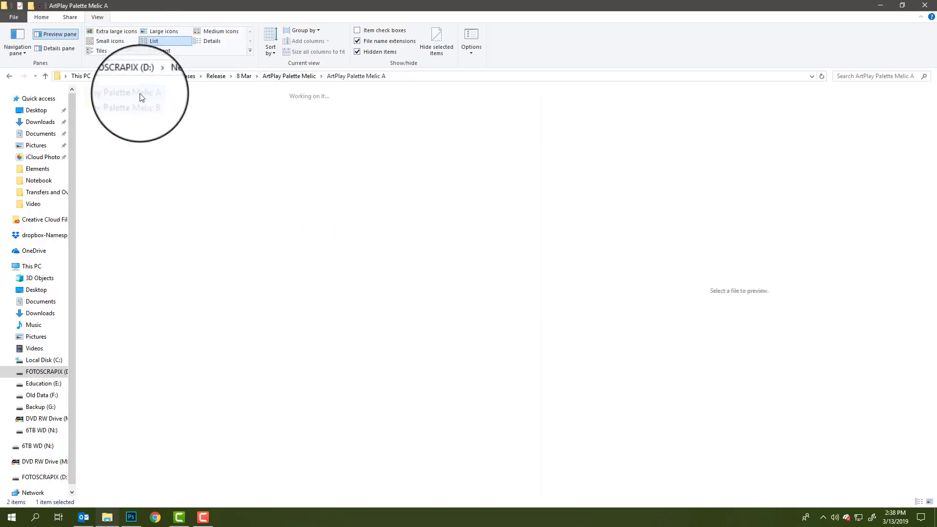
pyautogui.doubleClick(144, 142)
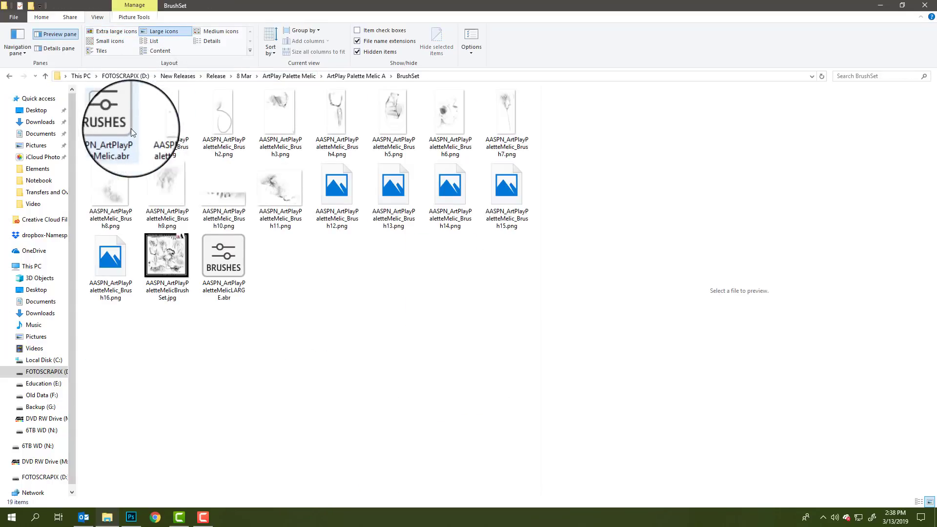
pyautogui.click(166, 122)
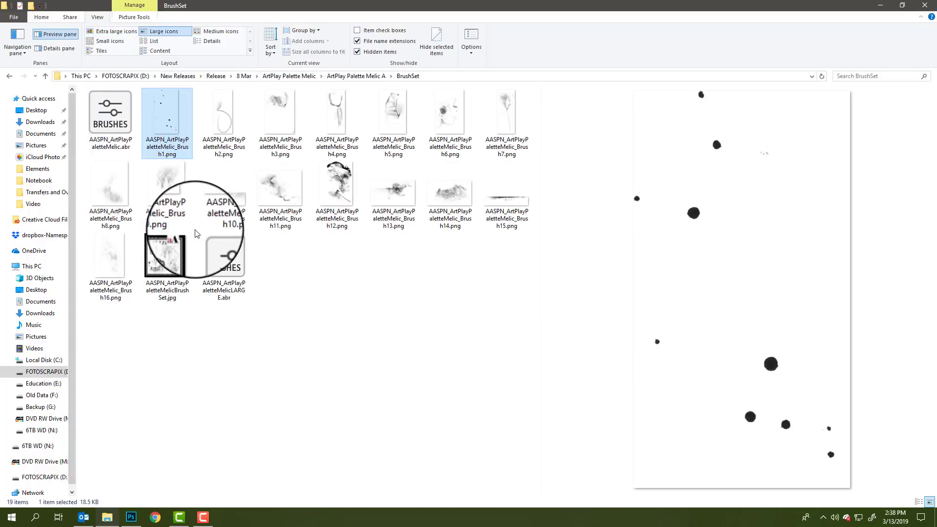
pyautogui.click(221, 143)
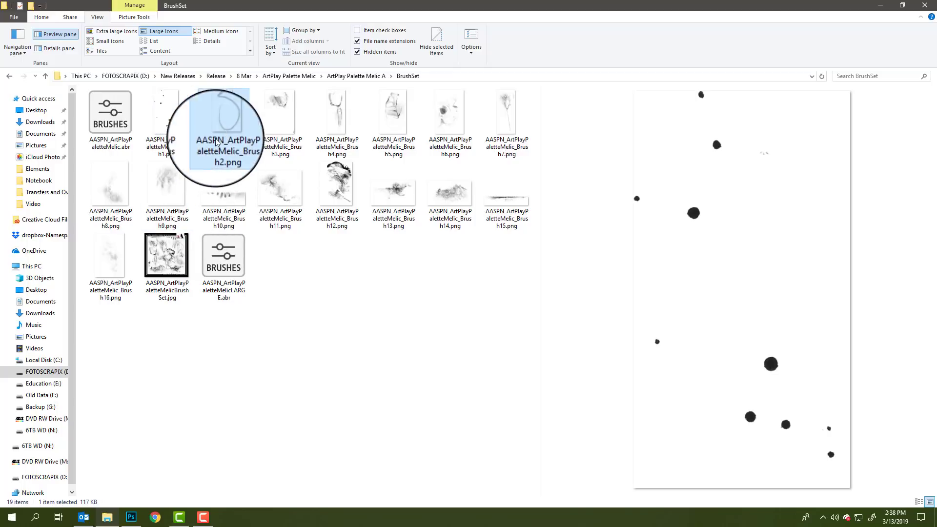
pyautogui.click(288, 128)
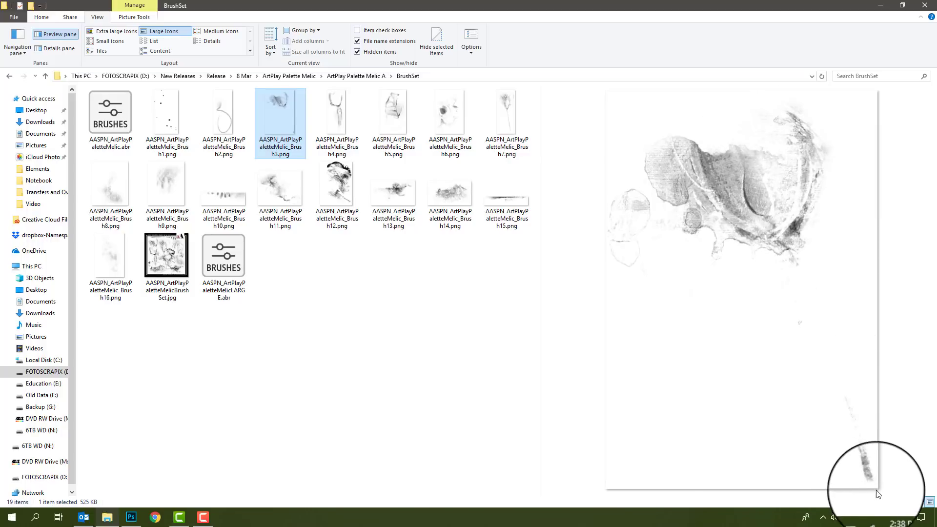
pyautogui.click(507, 123)
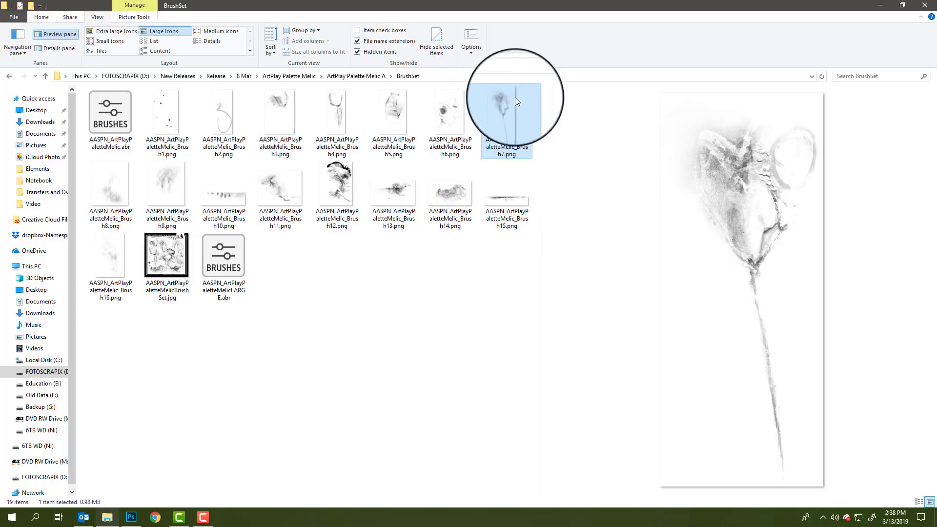
# Preview the Brush10, Brush15, Brush16, Brush8, Brush9 and Brush13 PNG files in the BrushSet folder.
pyautogui.click(212, 205)
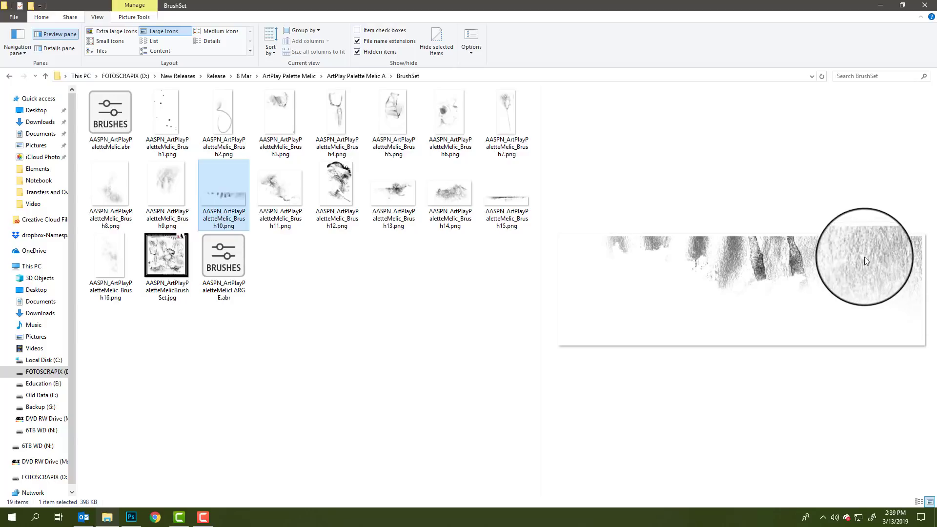
pyautogui.click(506, 199)
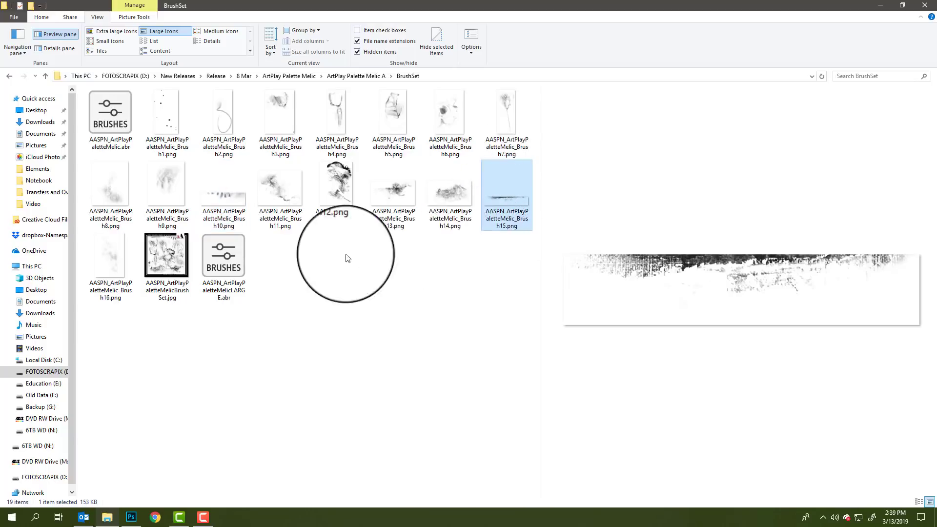
pyautogui.click(104, 263)
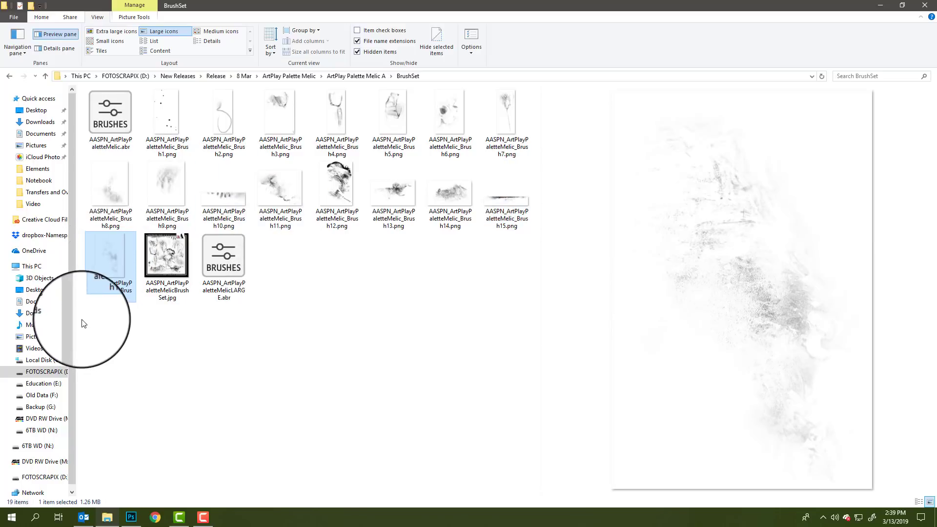
pyautogui.click(114, 189)
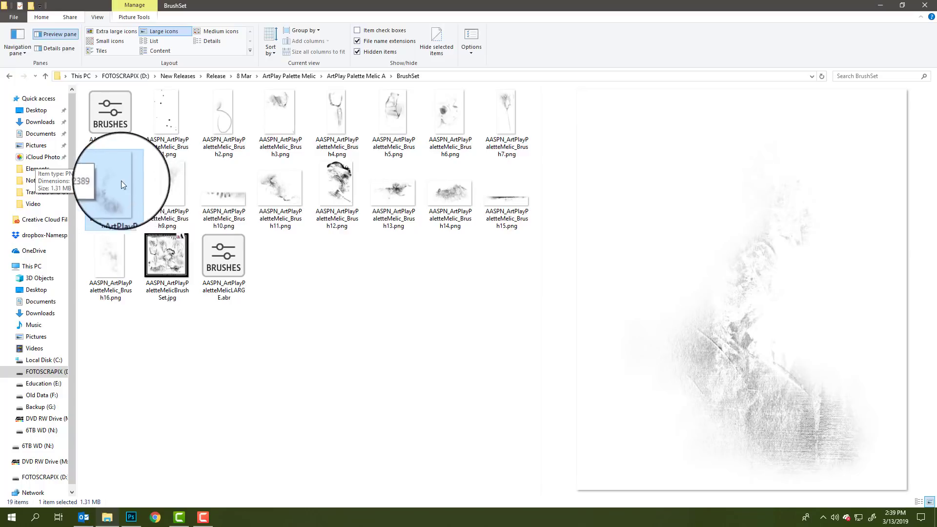
pyautogui.click(166, 186)
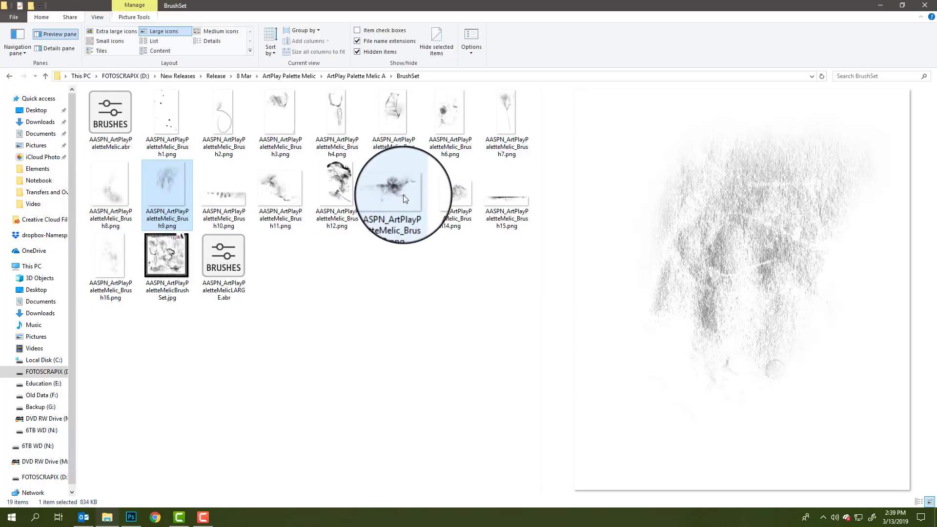
pyautogui.click(371, 213)
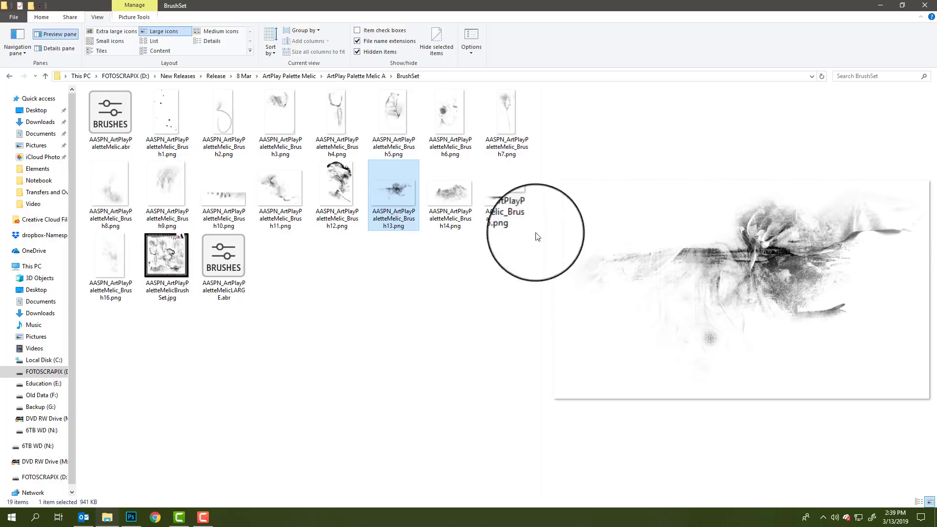
# Open the Artsy Layered Template No 287 folder under 8 Mar and preview AASPN_ArtsyLayeredTemplate287.jpg in a widened preview area.
pyautogui.click(244, 76)
pyautogui.doubleClick(335, 160)
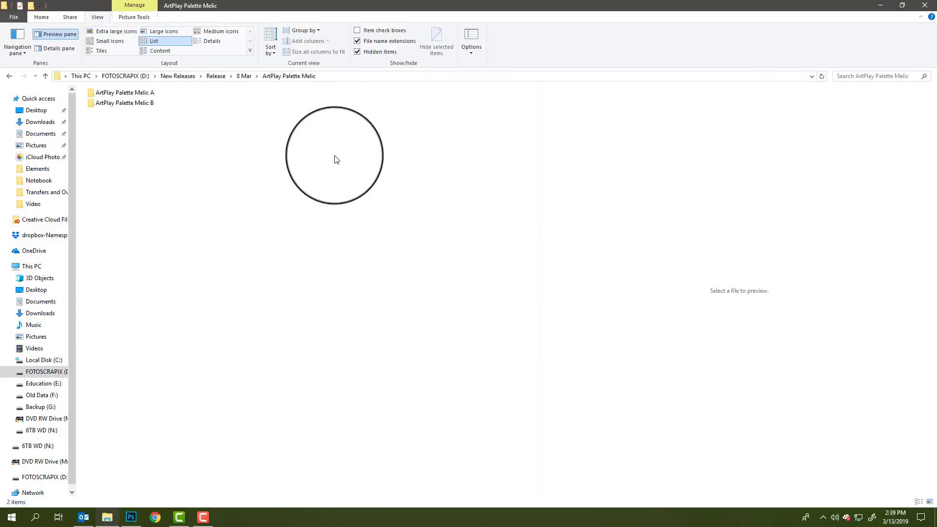
pyautogui.click(9, 77)
pyautogui.doubleClick(471, 163)
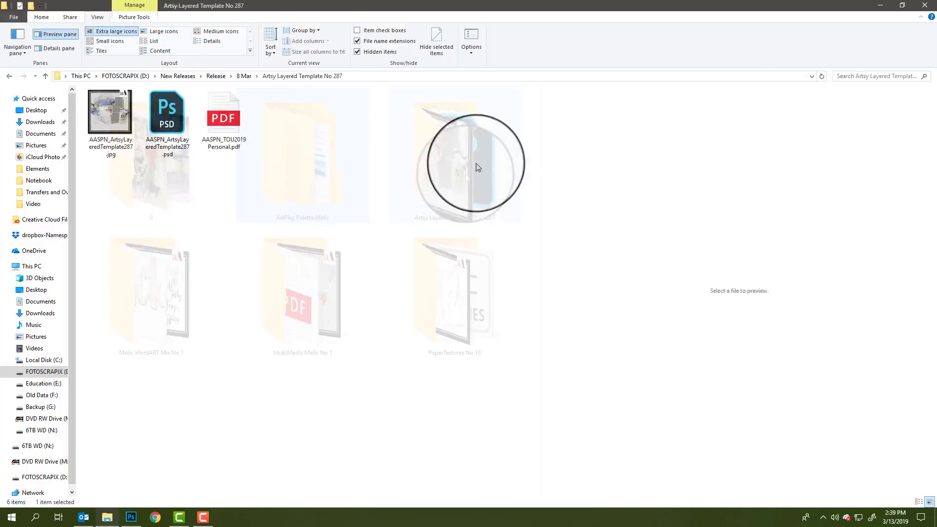
pyautogui.click(124, 113)
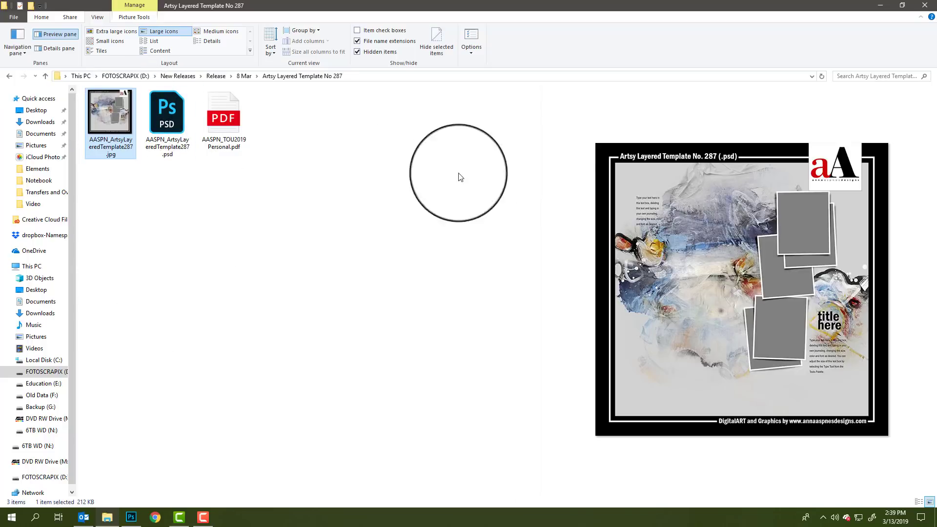
pyautogui.moveTo(540, 147); pyautogui.dragTo(332, 271)
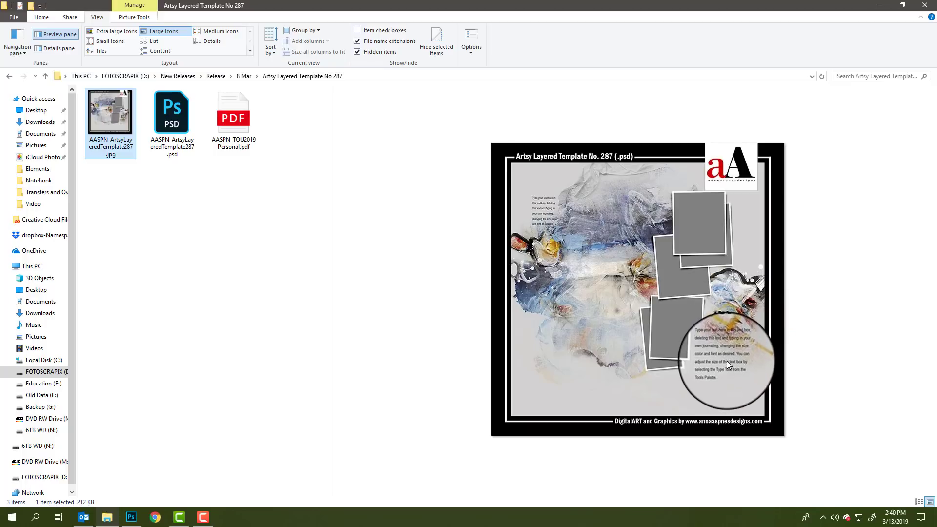
# Open the MultiMedia Melic No 1 folder under 8 Mar and preview AASPN_MultiMediaMelic1.jpg.
pyautogui.click(247, 77)
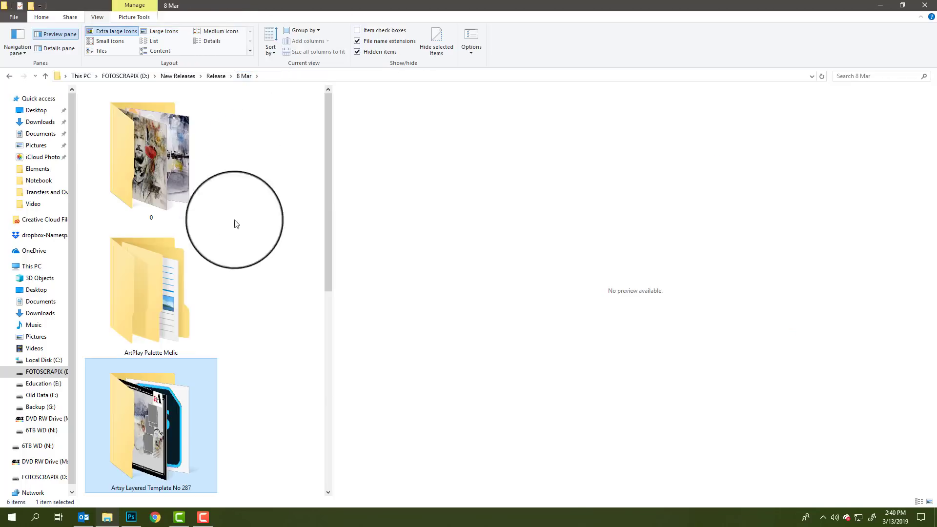
pyautogui.moveTo(326, 241); pyautogui.dragTo(336, 362)
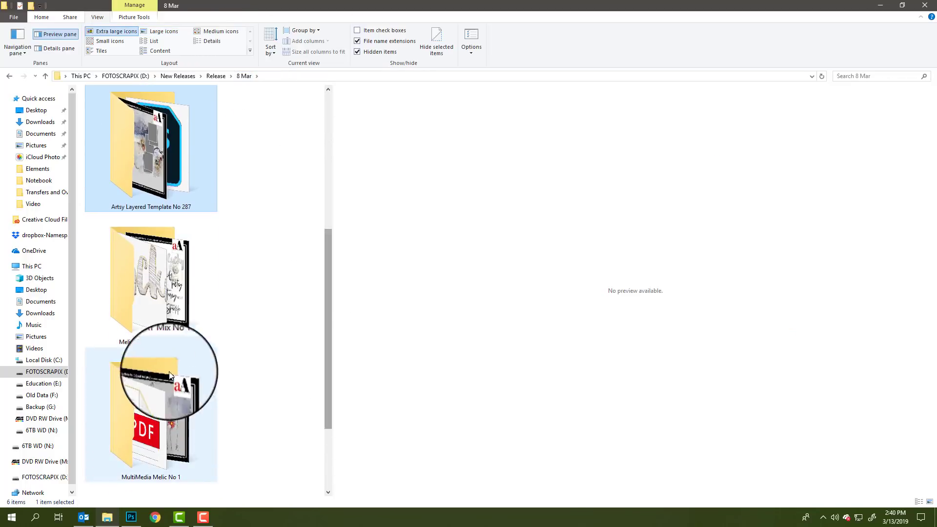
pyautogui.doubleClick(168, 388)
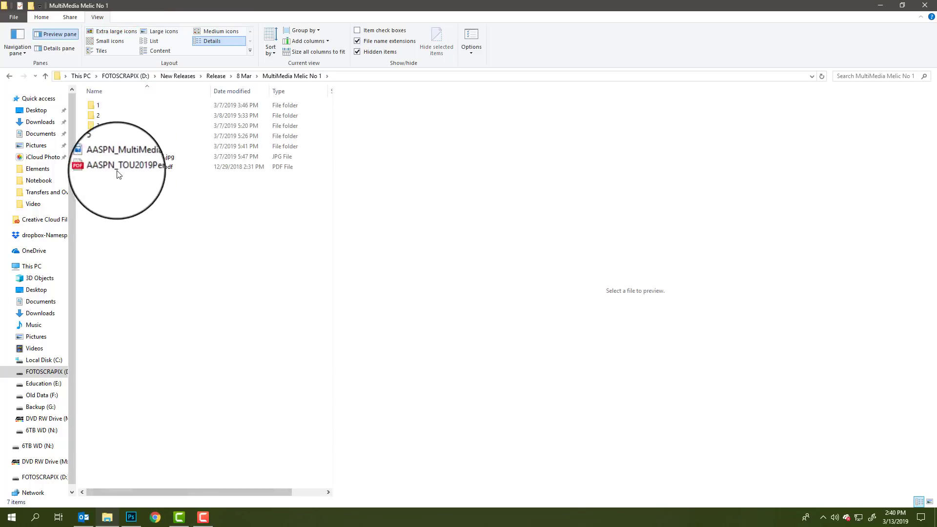
pyautogui.click(126, 157)
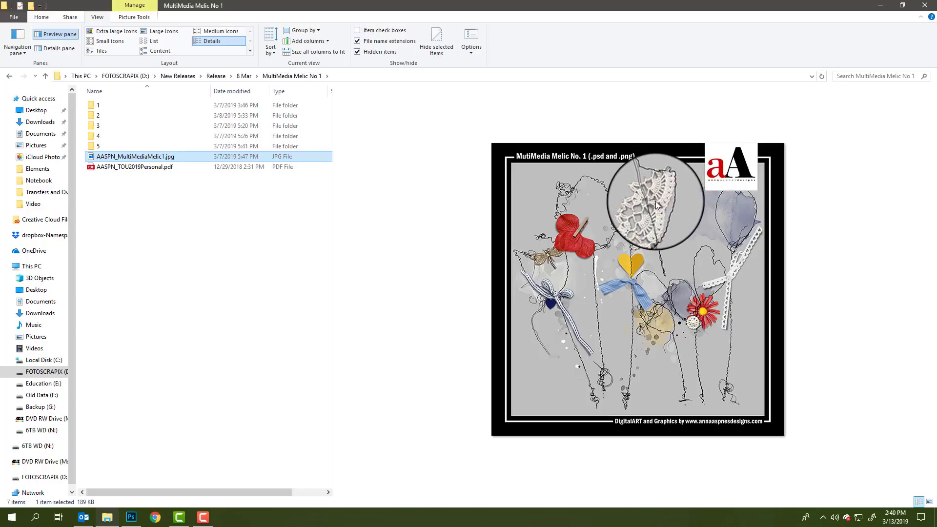
# Open subfolder 1 and preview the AASPN_MultiMediaMelic1_1A, 1B, 1C and 1F PNG files.
pyautogui.doubleClick(98, 105)
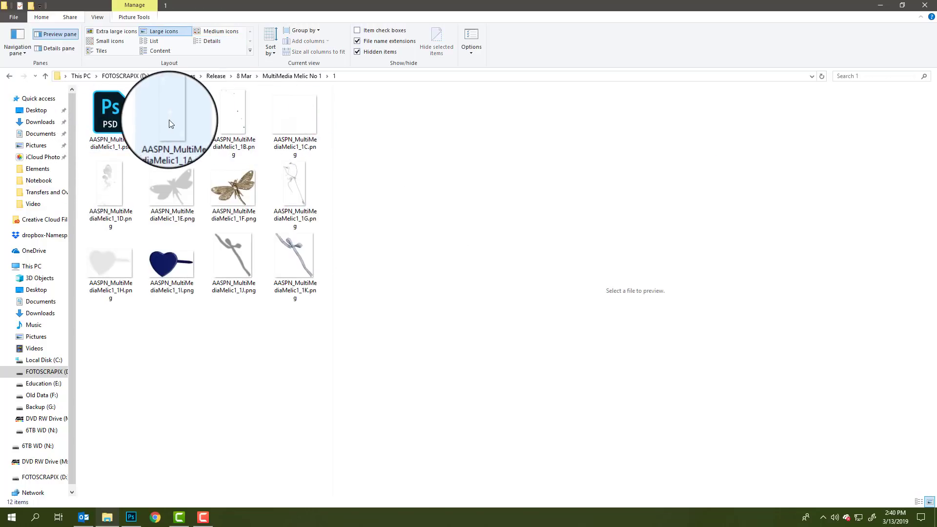
pyautogui.click(176, 123)
pyautogui.click(232, 123)
pyautogui.click(289, 125)
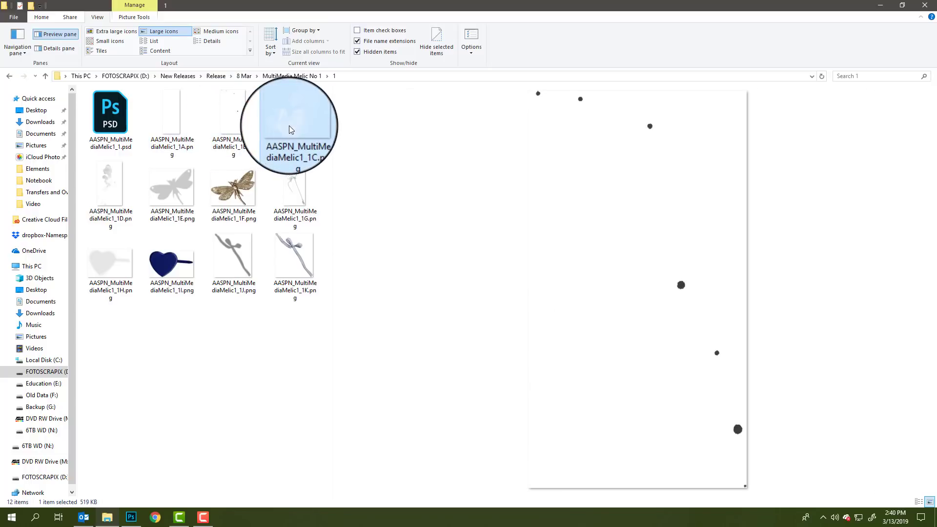
pyautogui.click(235, 178)
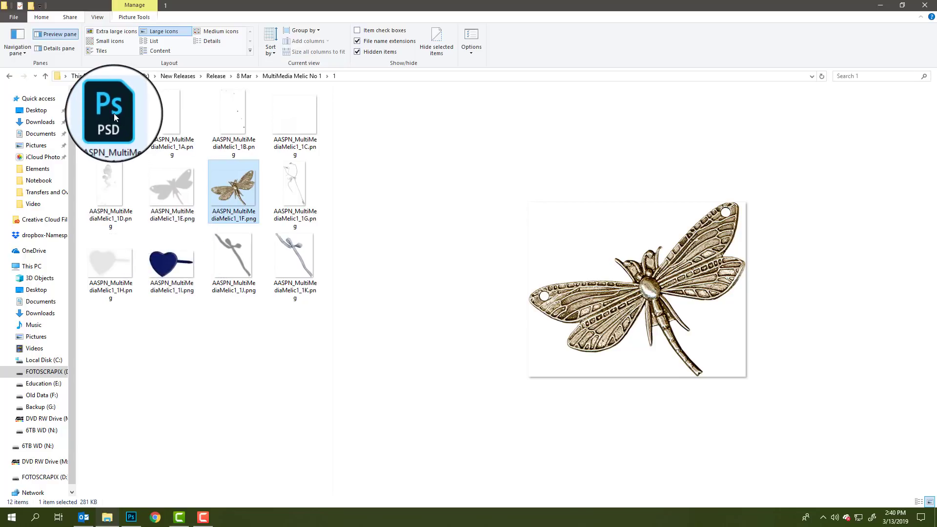
# Open AASPN_MultiMediaMelic1_1.psd in Photoshop and undock it as a floating document window.
pyautogui.moveTo(112, 112); pyautogui.dragTo(185, 369)
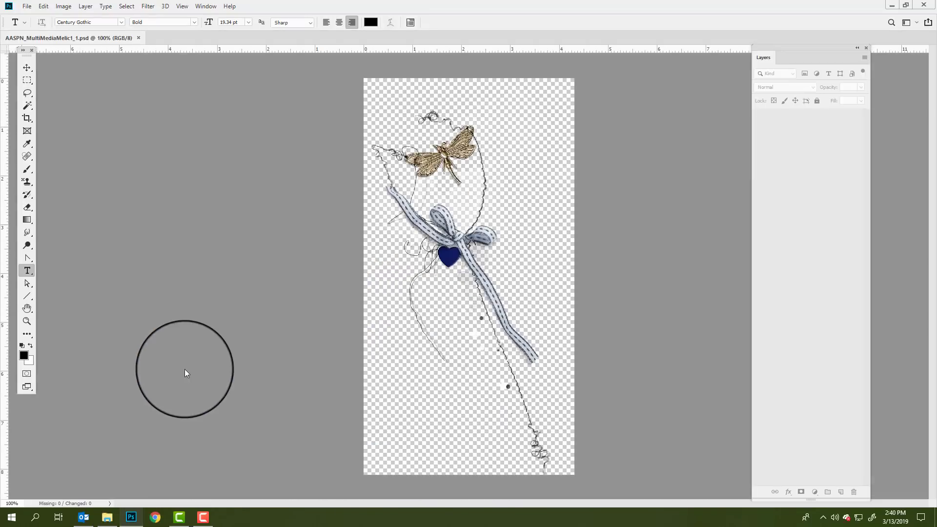
pyautogui.moveTo(117, 38); pyautogui.dragTo(295, 46)
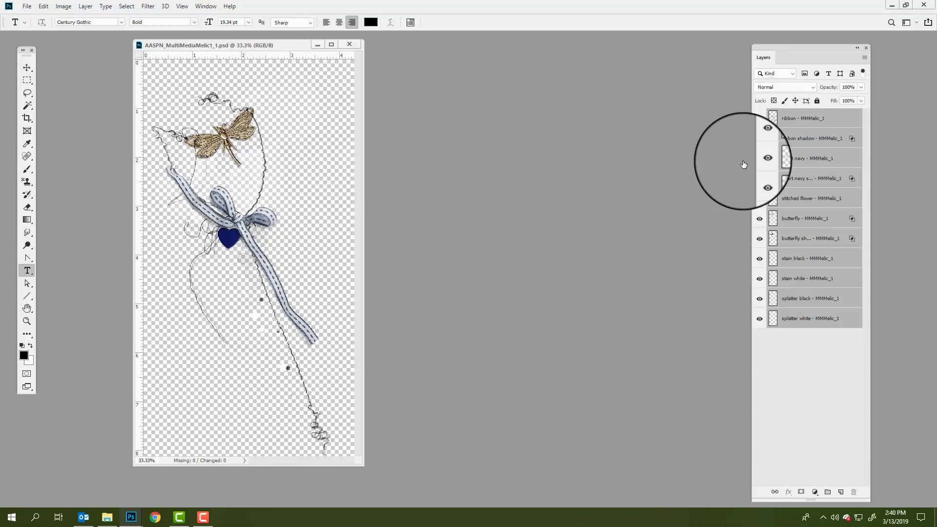
# Hide the ribbon, butterfly and heart navy shadow layers, including the ribbon and butterfly shadows.
pyautogui.click(759, 119)
pyautogui.click(759, 138)
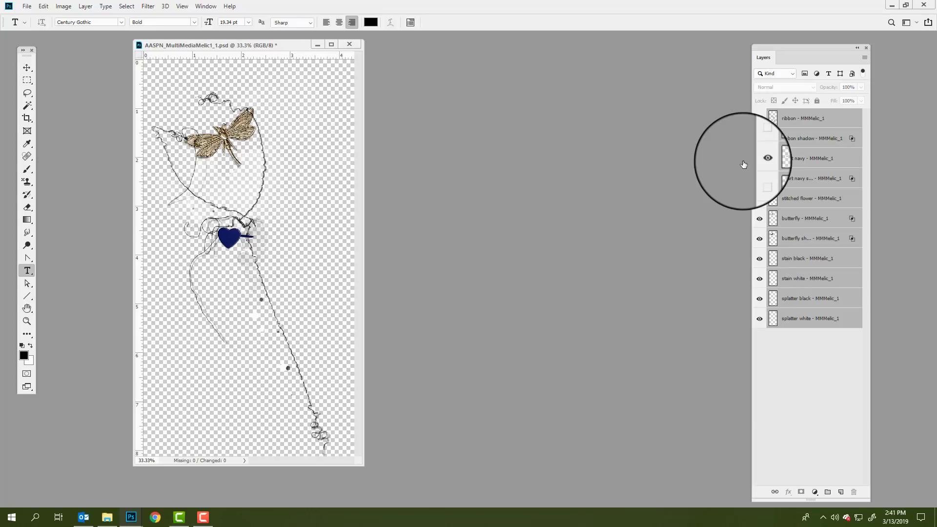
pyautogui.click(759, 218)
pyautogui.click(759, 238)
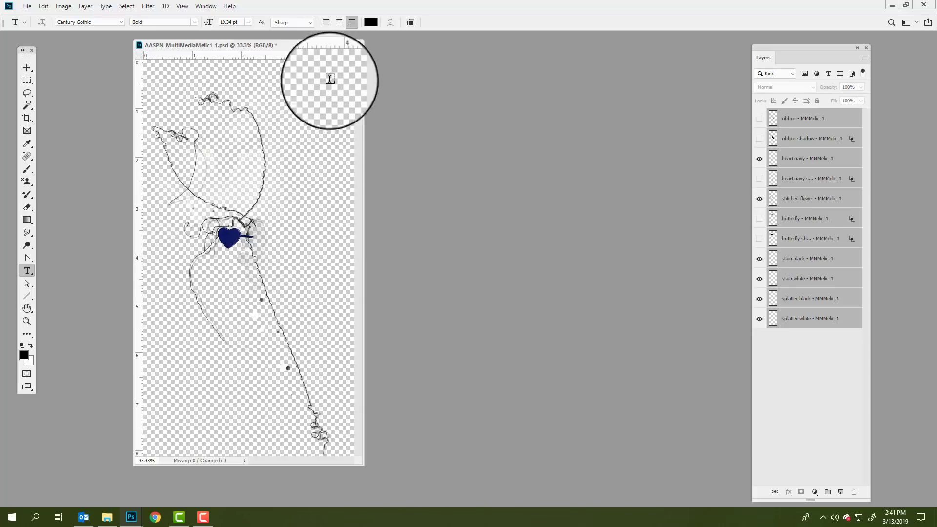
# Switch back to File Explorer and return to the MultiMedia Melic No 1 folder.
pyautogui.click(107, 517)
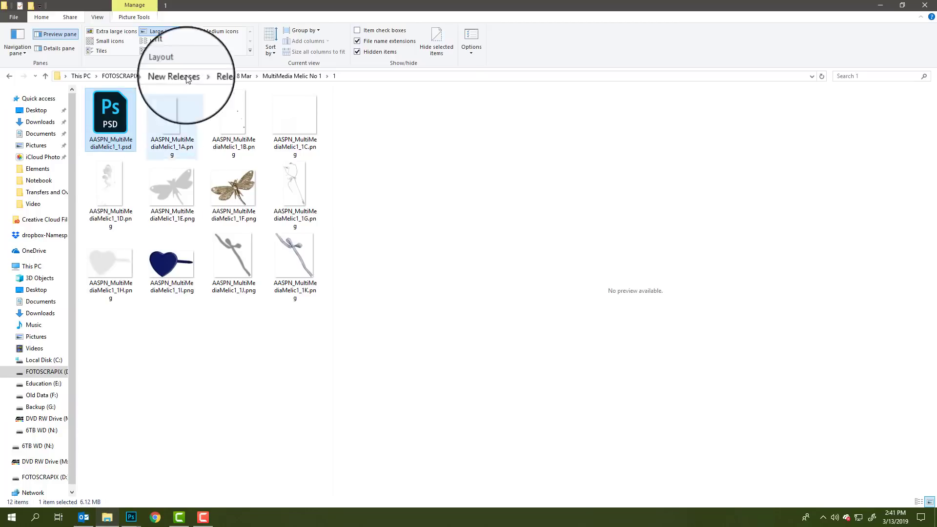
pyautogui.click(287, 76)
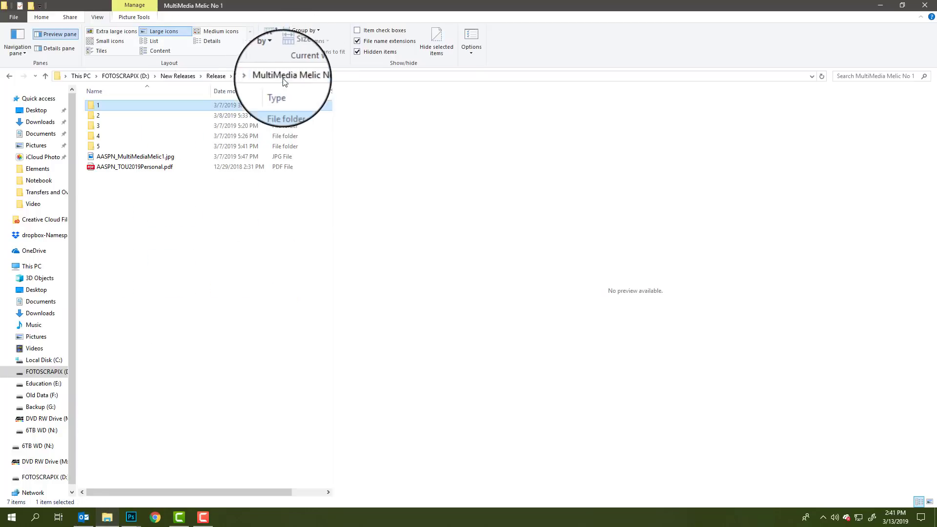
# Open AASPN_MultiMediaMelic1_5.psd from subfolder 5 in Photoshop and undock it as a floating document window.
pyautogui.doubleClick(100, 143)
pyautogui.moveTo(110, 117); pyautogui.dragTo(467, 245)
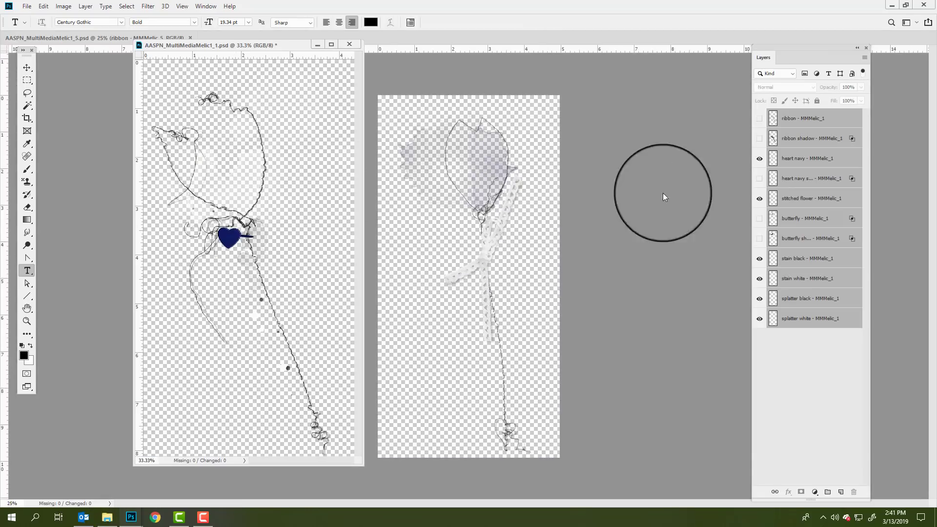
pyautogui.moveTo(105, 38); pyautogui.dragTo(150, 69)
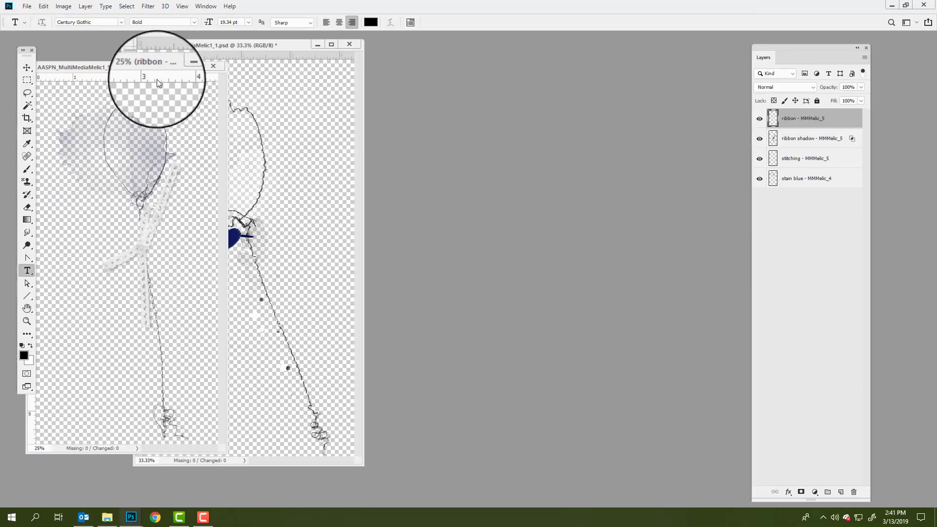
# Switch back to File Explorer, open the Melic WordART Mix No 1 folder under 8 Mar, and widen its file list.
pyautogui.click(106, 516)
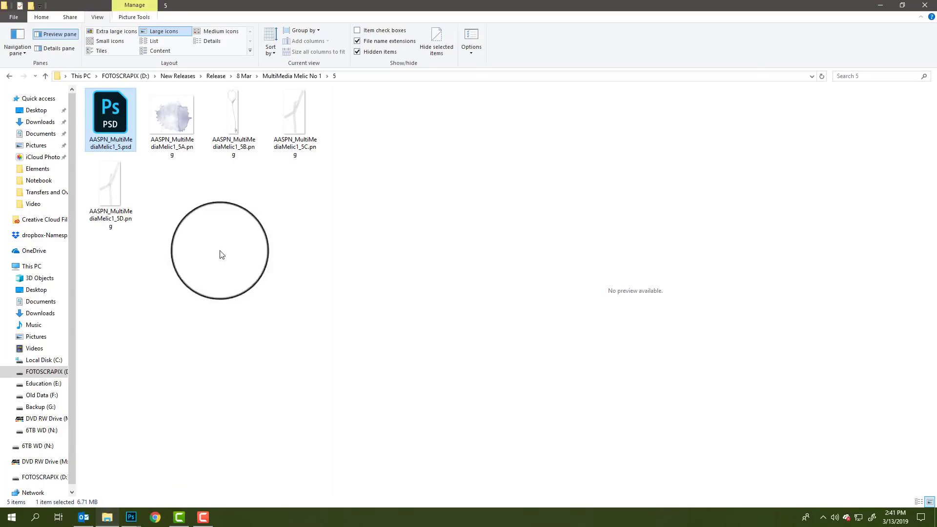
pyautogui.click(247, 76)
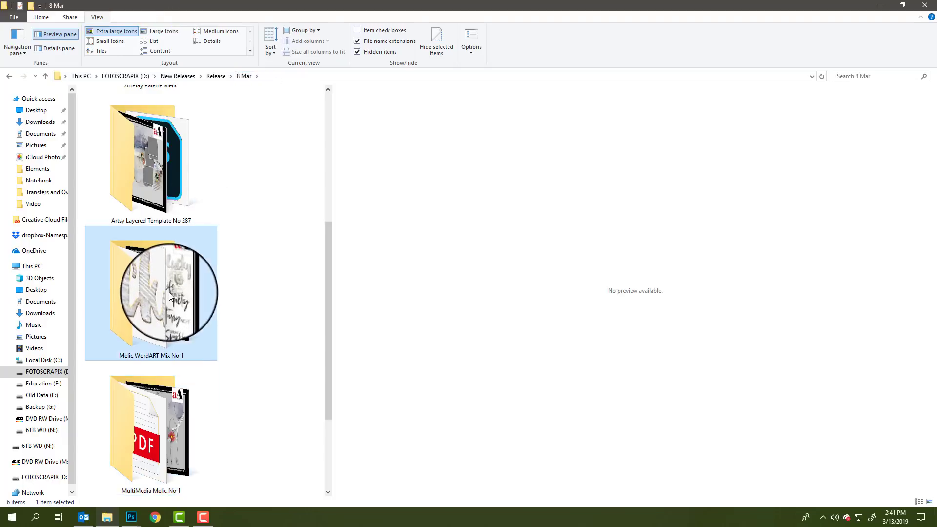
pyautogui.doubleClick(160, 305)
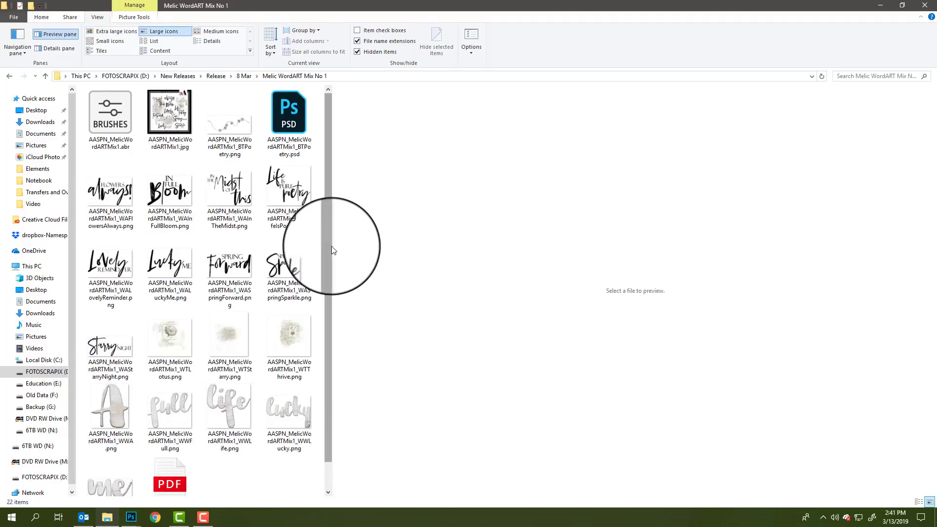
pyautogui.moveTo(333, 245); pyautogui.dragTo(565, 222)
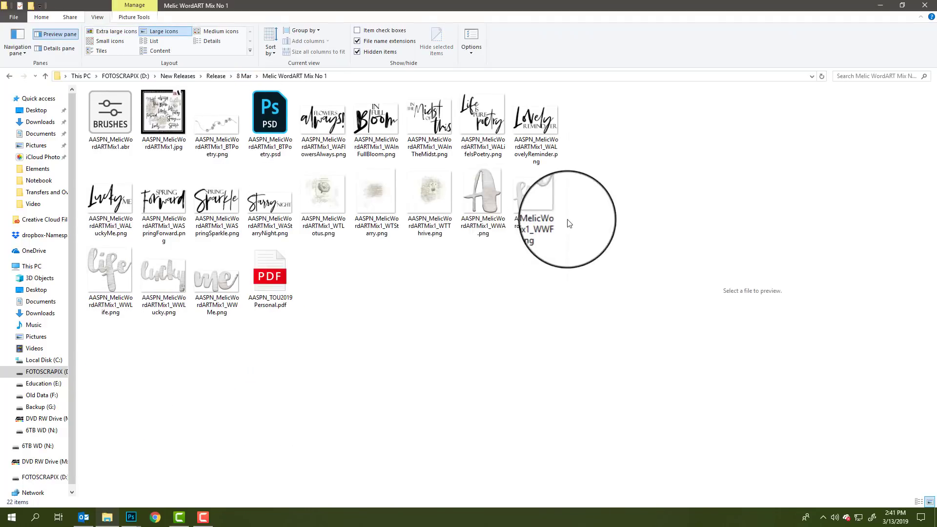
# Preview the BTPoetry, WAFlowersAlways, WTLotus, WWA and WWFull PNG files and AASPN_MelicWordARTMix1.jpg.
pyautogui.click(211, 123)
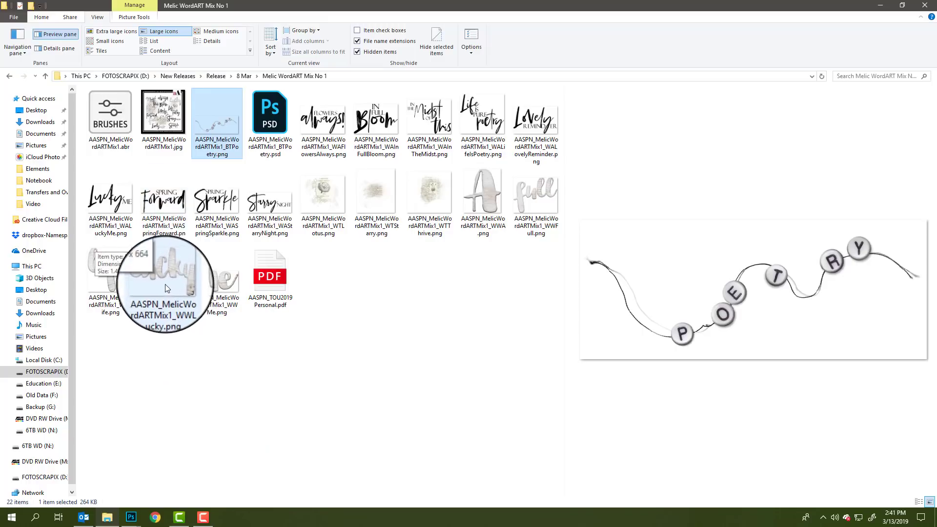
pyautogui.click(328, 119)
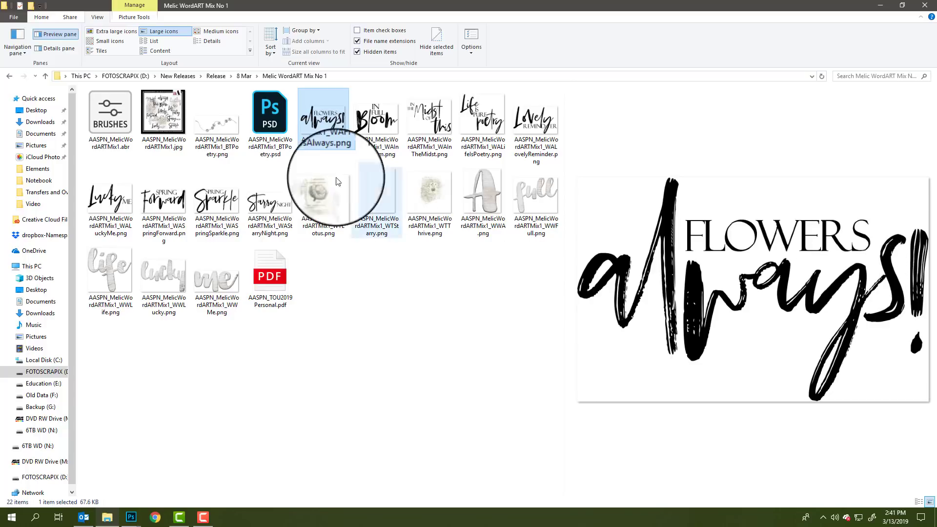
pyautogui.click(324, 200)
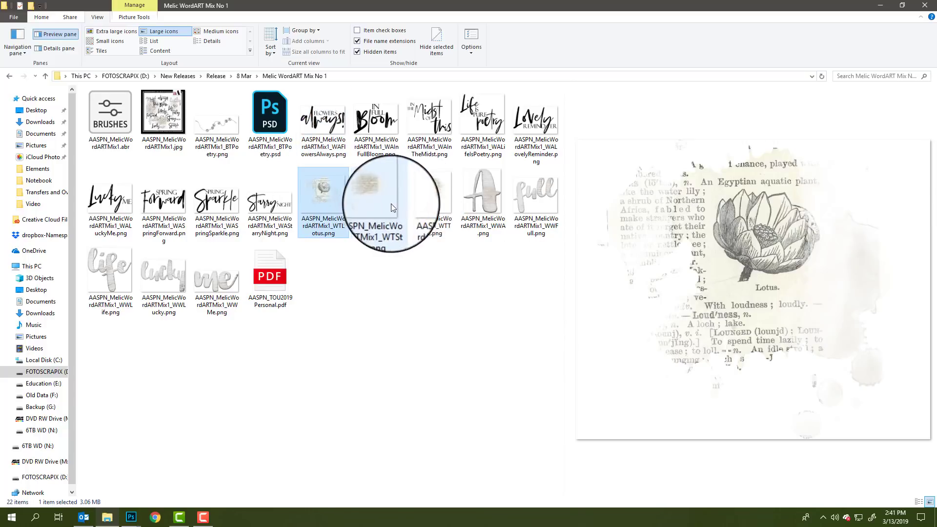
pyautogui.click(488, 215)
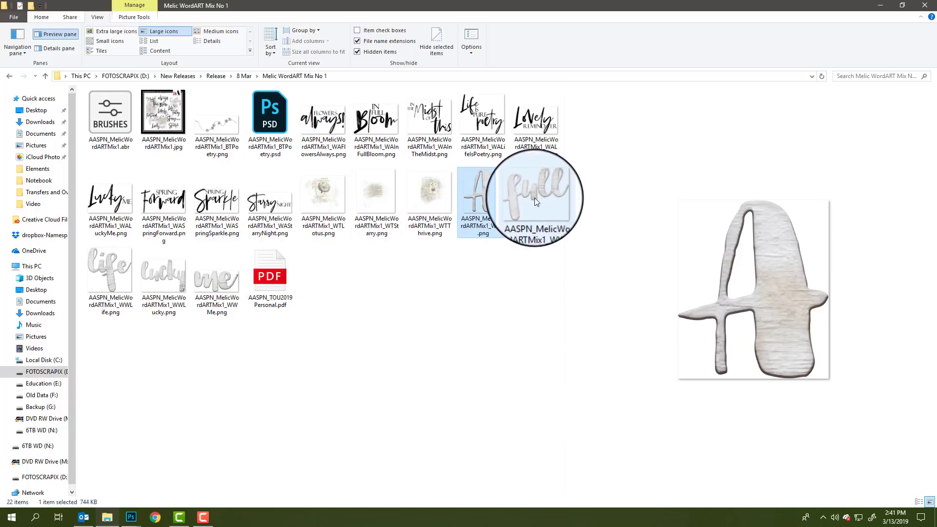
pyautogui.click(525, 209)
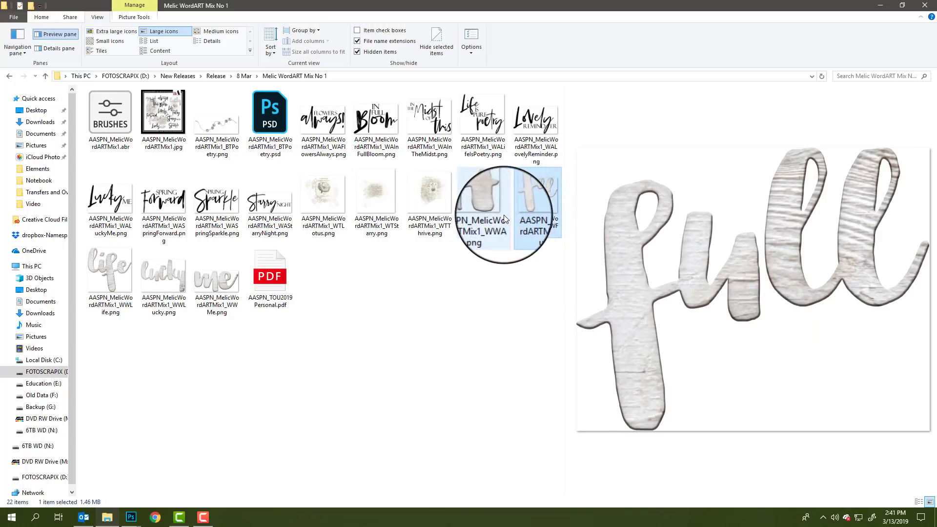
pyautogui.click(163, 115)
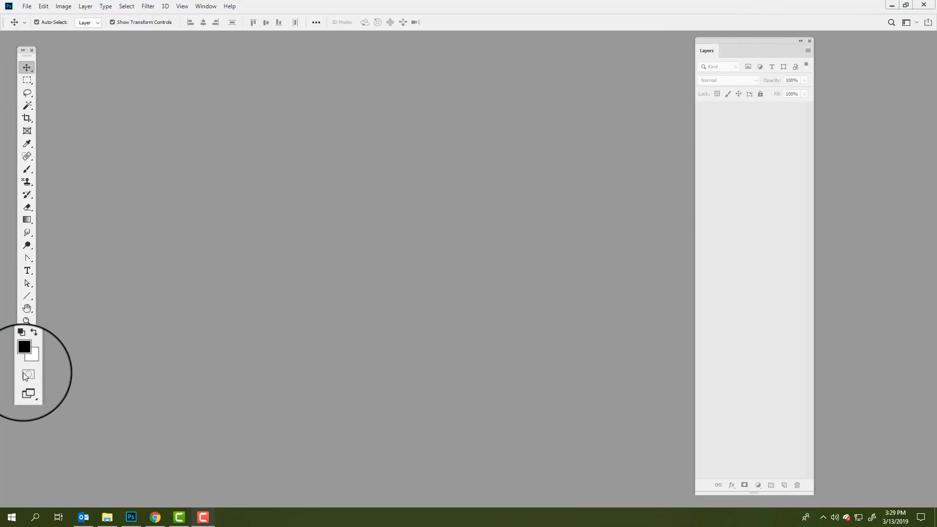
pyautogui.click(213, 2)
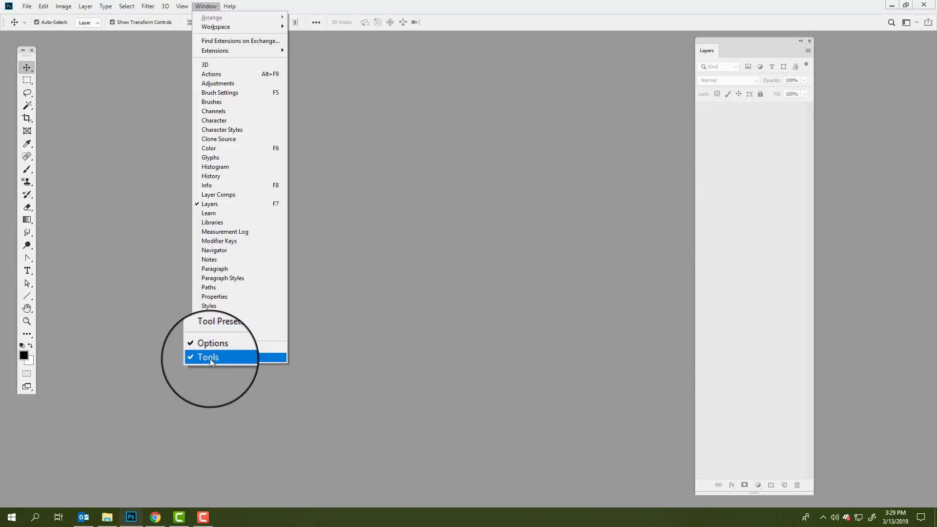
pyautogui.press('Escape')
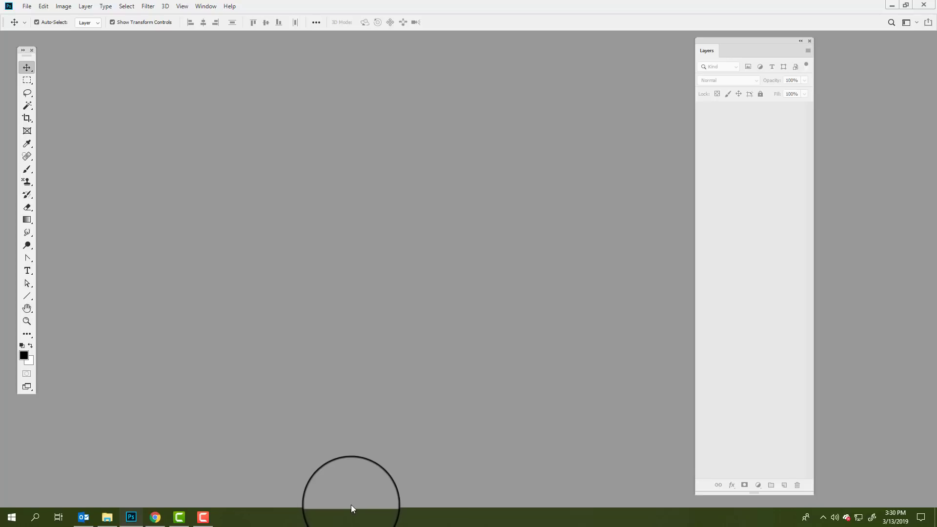
# Create a 12 x 12 inch RGB Color document at 300 pixels/inch and float its window, enlarged to show the full canvas width.
pyautogui.click(27, 6)
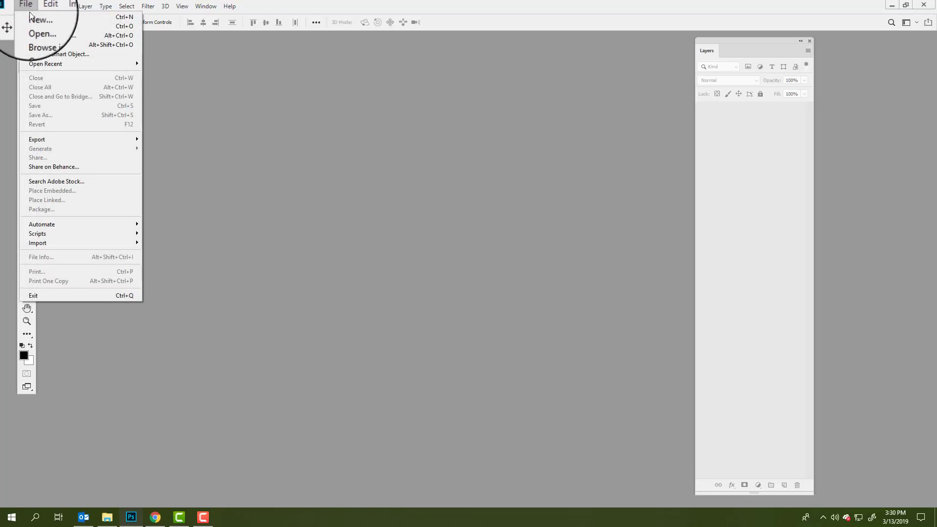
pyautogui.click(34, 17)
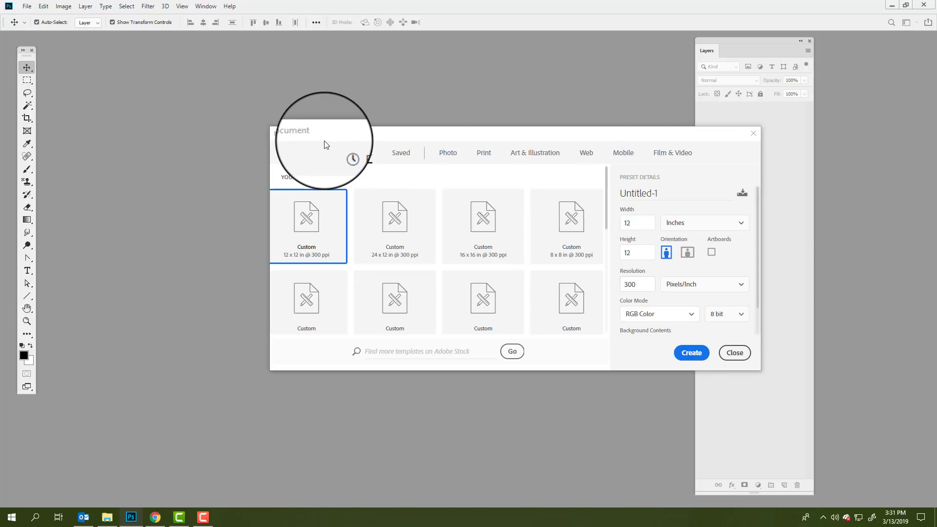
pyautogui.click(659, 314)
pyautogui.click(692, 351)
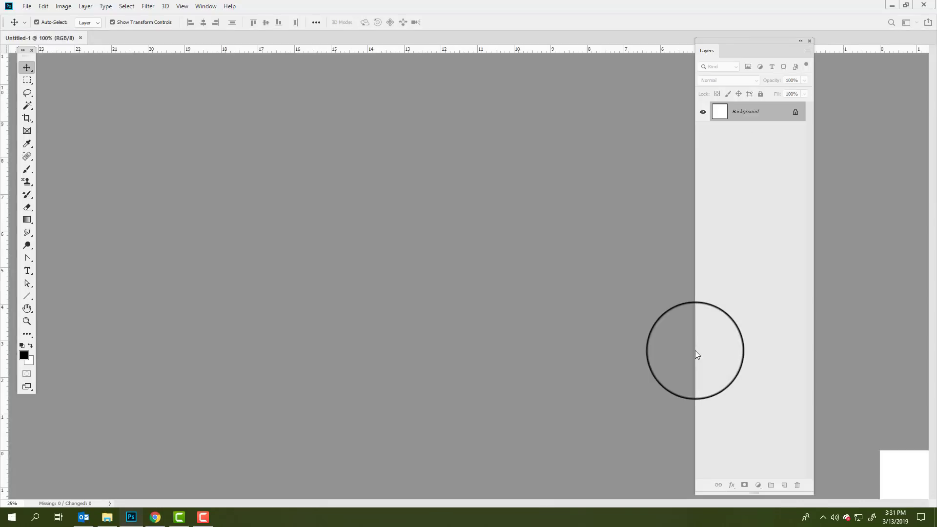
pyautogui.moveTo(62, 38); pyautogui.dragTo(316, 40)
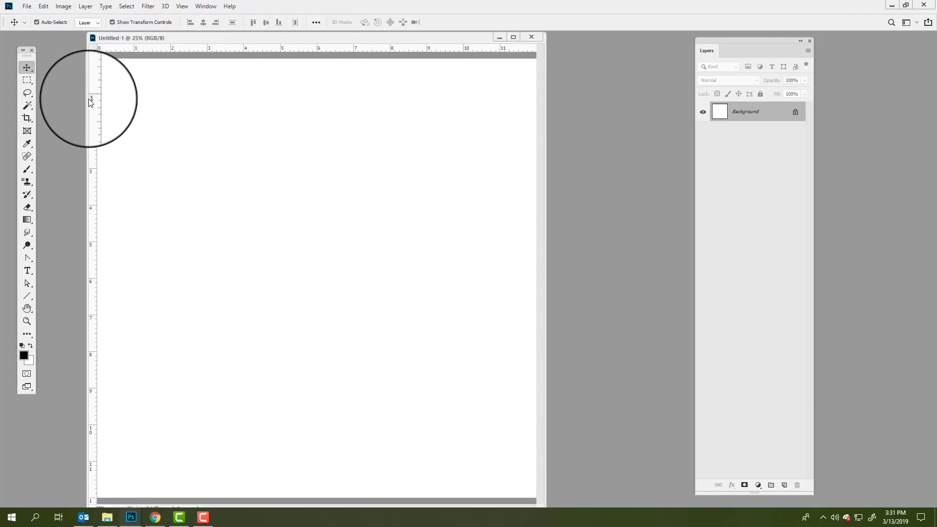
pyautogui.moveTo(89, 98); pyautogui.dragTo(64, 97)
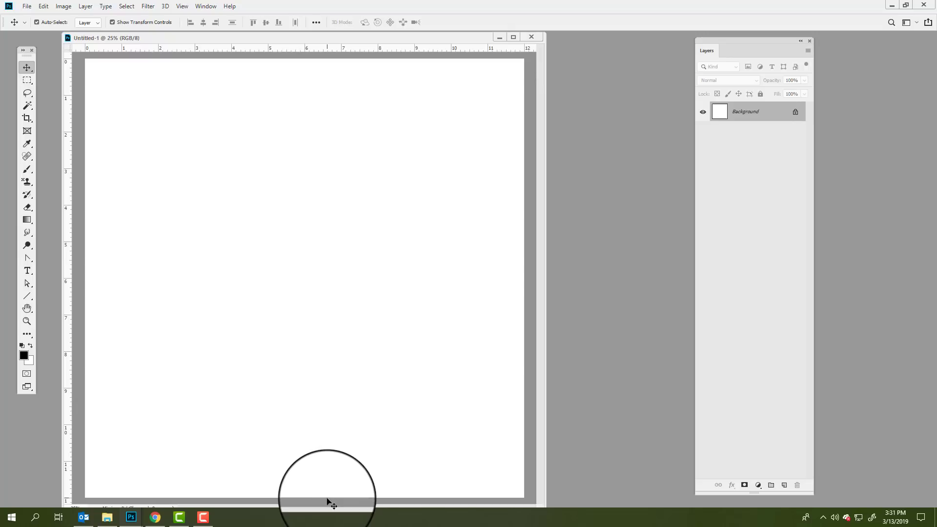
# Open AASPN_ArtPlayPaletteMelic_ArtsyPaper2.jpg from the Paperie folder and separate it into its own floating window beside the blank document.
pyautogui.click(26, 6)
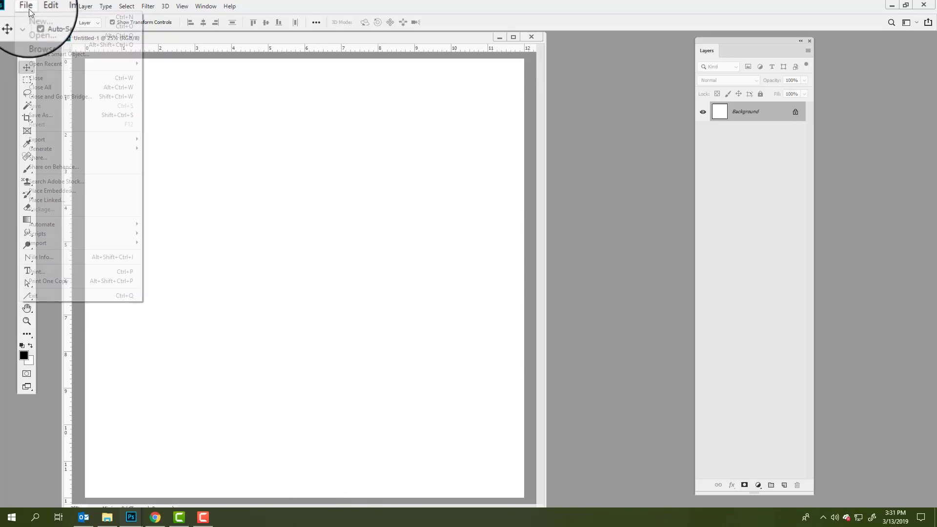
pyautogui.click(35, 27)
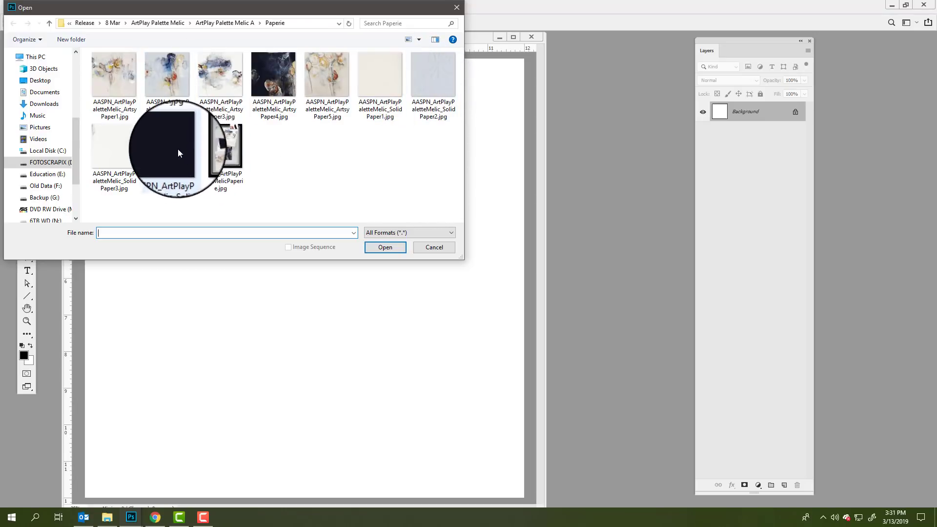
pyautogui.click(168, 82)
pyautogui.doubleClick(166, 80)
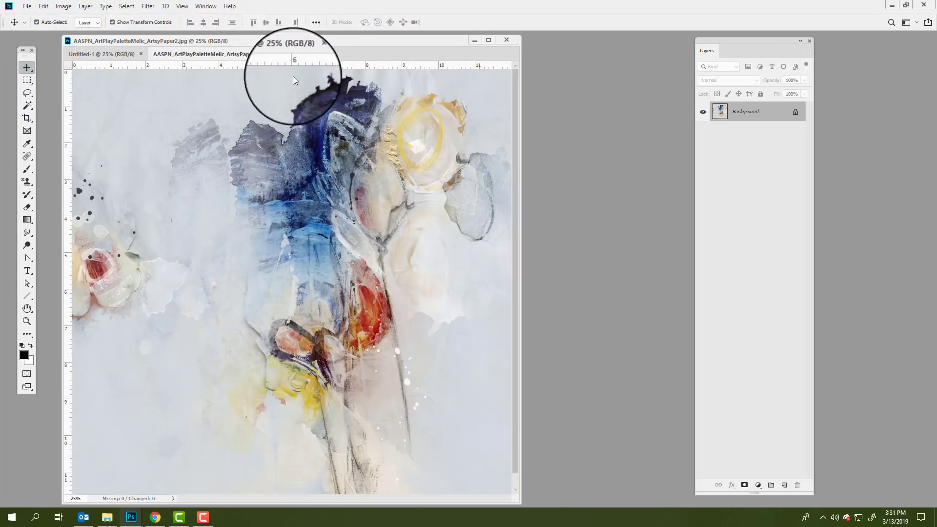
pyautogui.moveTo(273, 53); pyautogui.dragTo(516, 84)
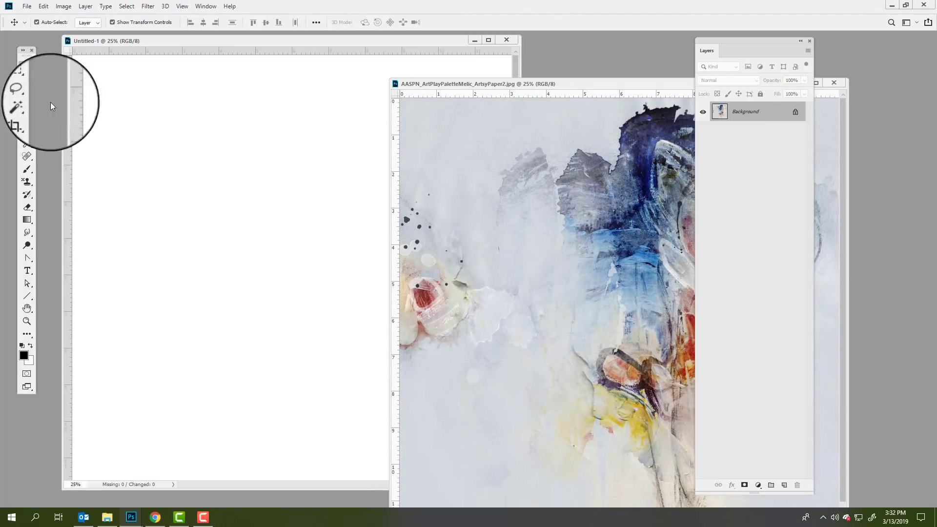
pyautogui.moveTo(434, 132); pyautogui.dragTo(515, 137)
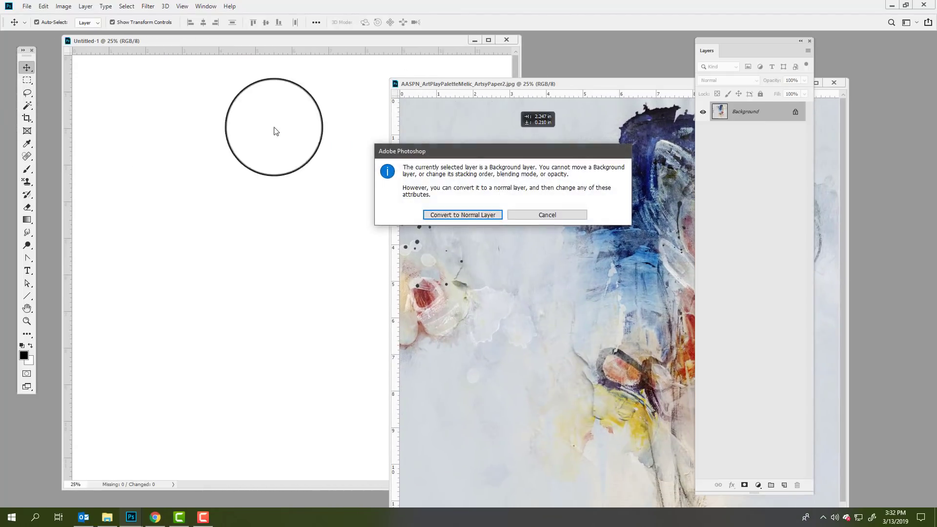
pyautogui.click(538, 215)
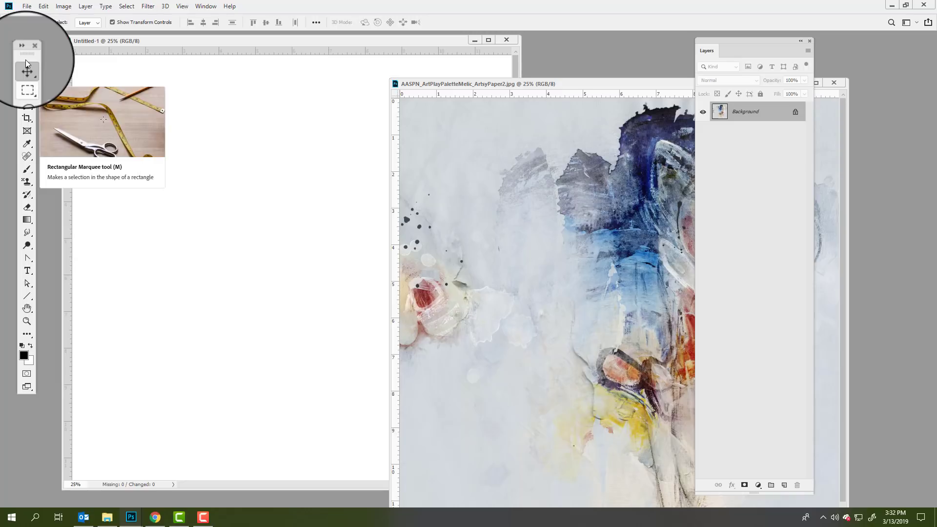
pyautogui.click(28, 80)
pyautogui.press('l')
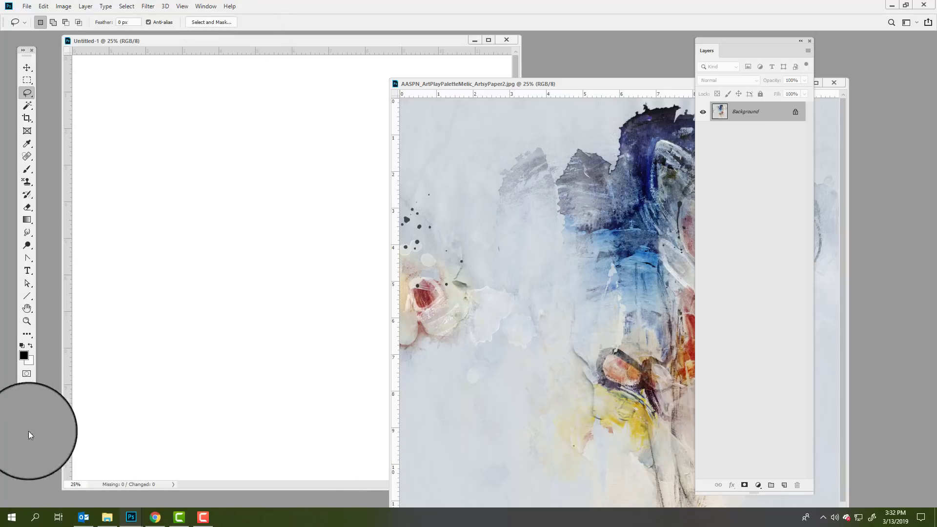
# Copy the ArtsyPaper2 image into Untitled-1 with the Move tool and align it to cover the whole canvas.
pyautogui.click(28, 66)
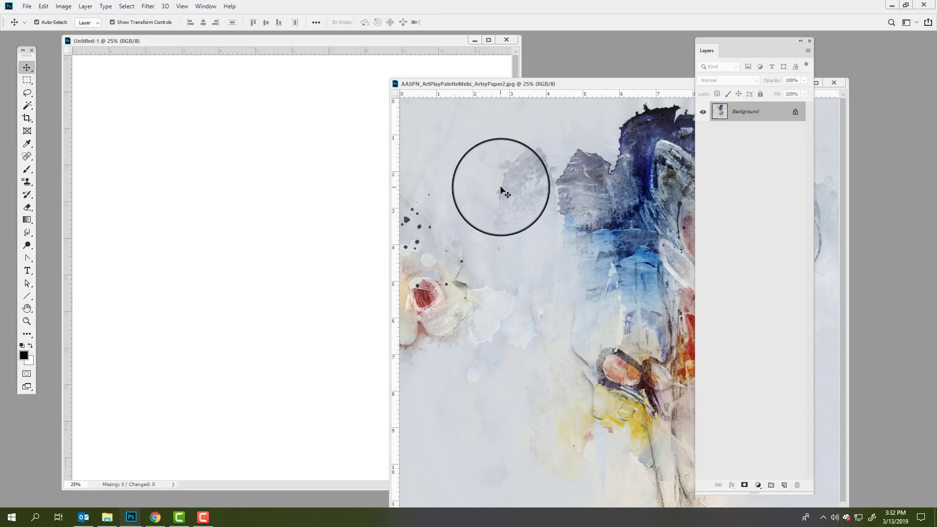
pyautogui.moveTo(501, 187); pyautogui.dragTo(299, 202)
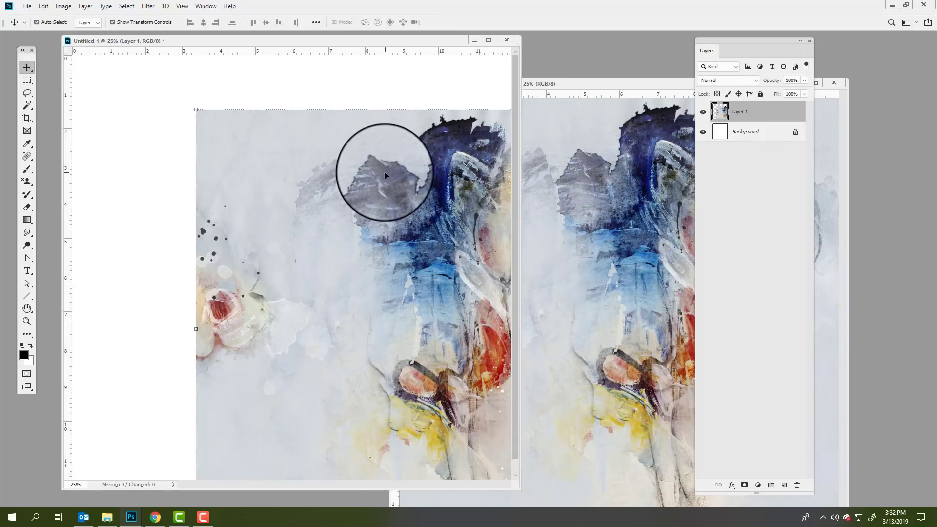
pyautogui.moveTo(383, 172); pyautogui.dragTo(259, 123)
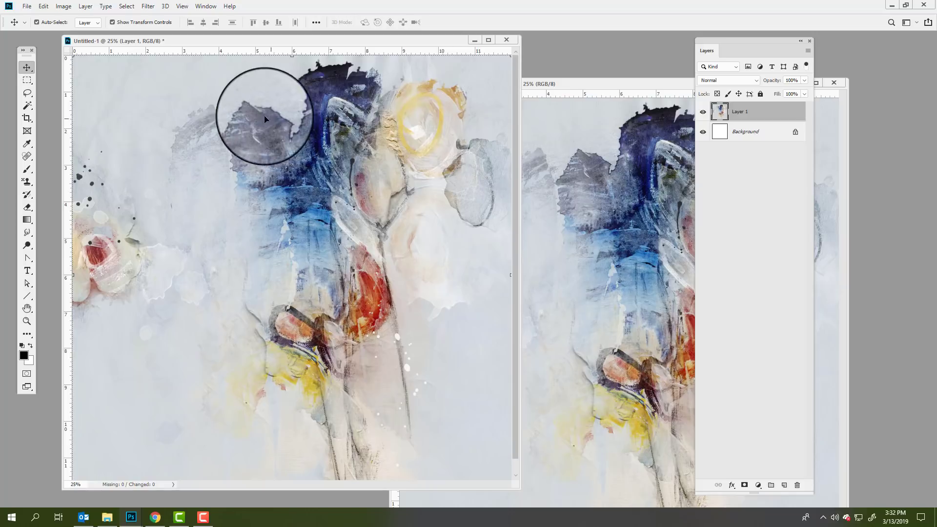
# Enlarge the Untitled-1 window to show the entire canvas, close the ArtsyPaper2 document, and reposition the remaining window.
pyautogui.moveTo(62, 91); pyautogui.dragTo(39, 91)
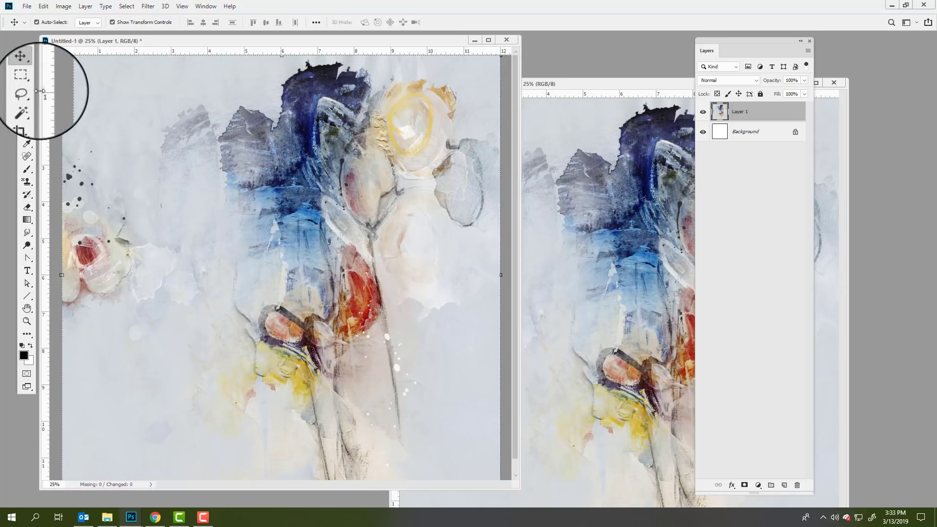
pyautogui.moveTo(115, 37); pyautogui.dragTo(116, 17)
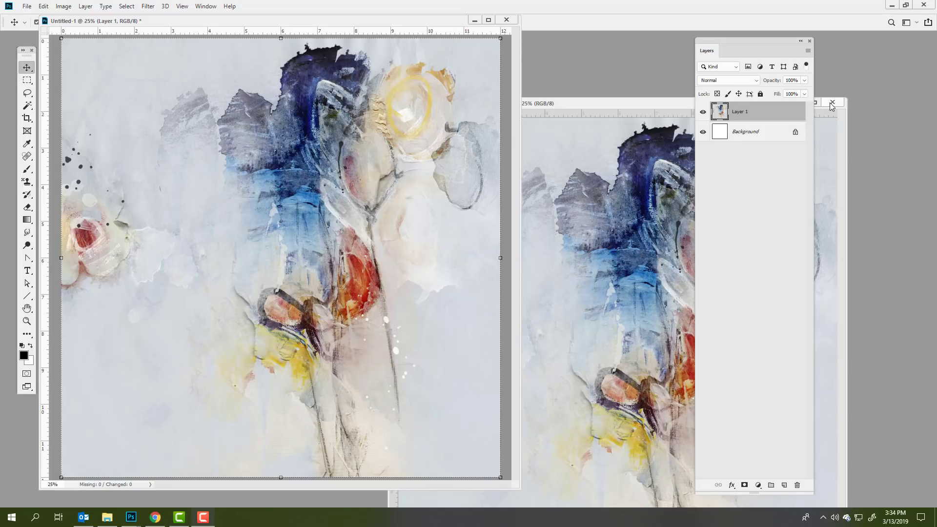
pyautogui.click(832, 103)
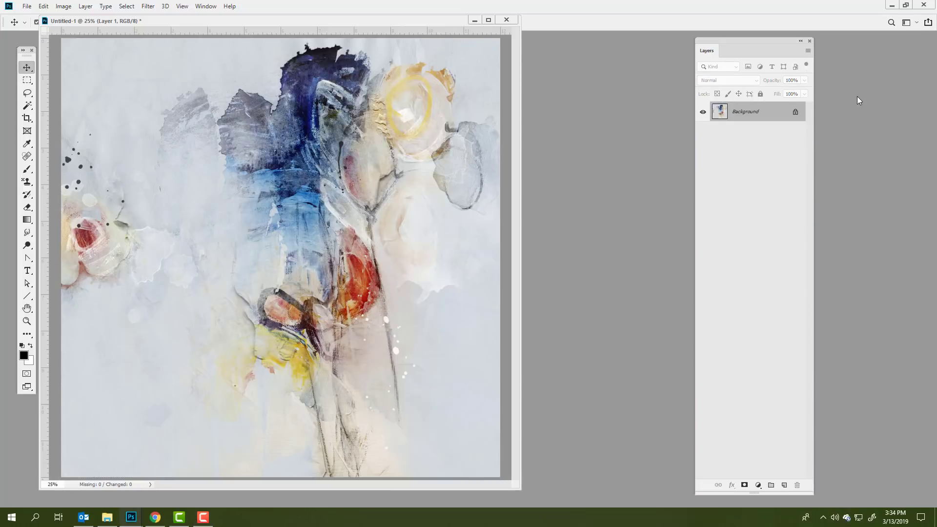
pyautogui.moveTo(399, 19)
pyautogui.mouseDown()
pyautogui.moveTo(436, 28)
pyautogui.moveTo(416, 25)
pyautogui.mouseUp()
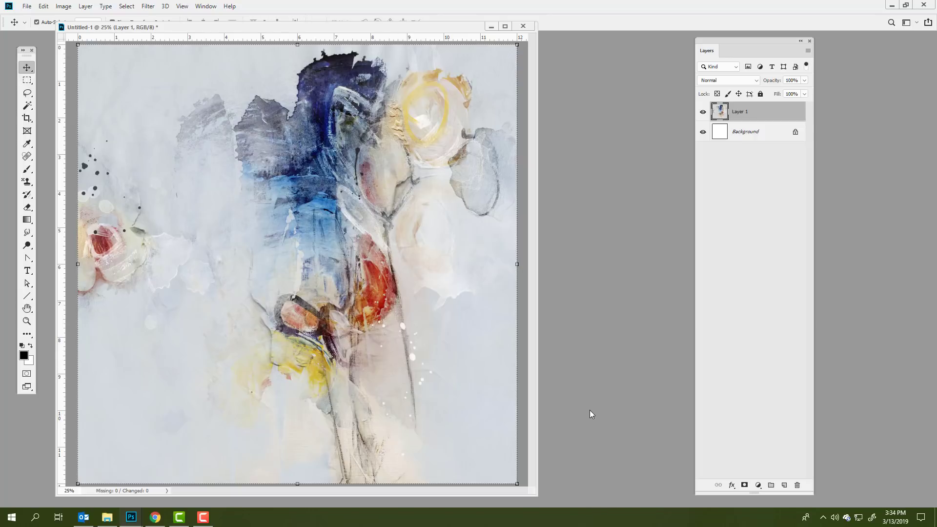
# Open AASPN_MultiMediaMelic1_4.psd from folder 4 of MultiMedia Melic No 1.
pyautogui.click(27, 6)
pyautogui.click(54, 27)
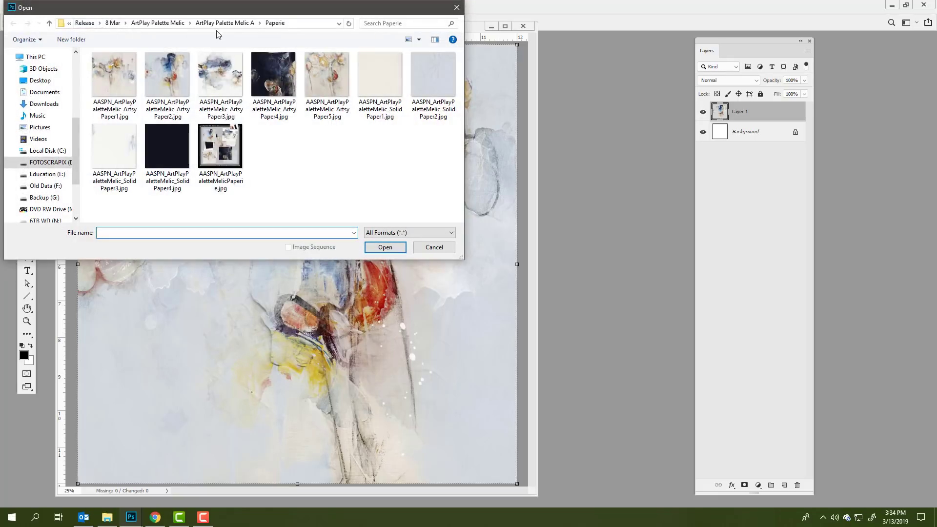
pyautogui.click(222, 24)
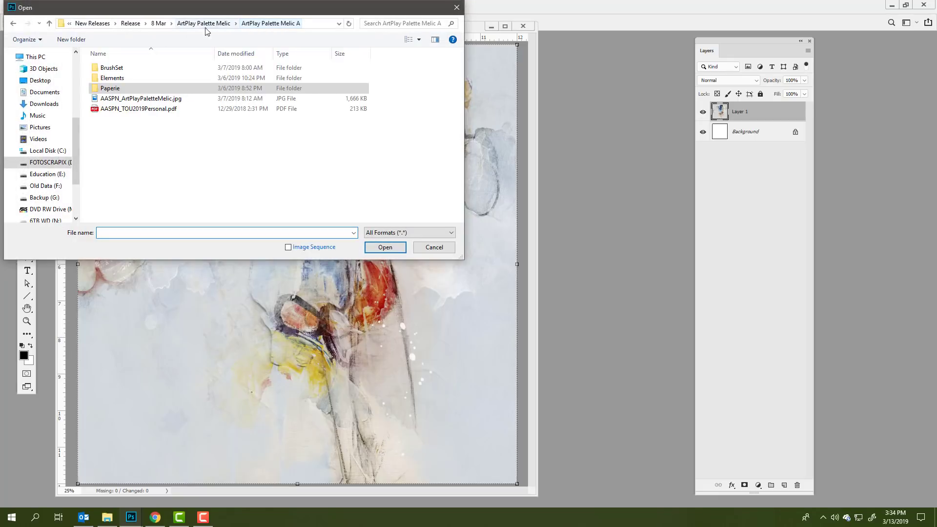
pyautogui.click(162, 24)
pyautogui.doubleClick(327, 87)
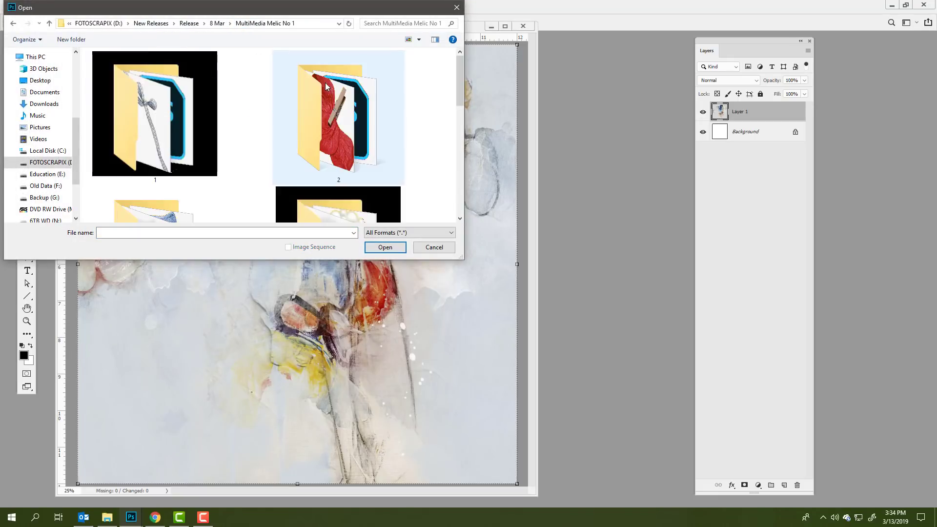
pyautogui.moveTo(457, 88); pyautogui.dragTo(455, 141)
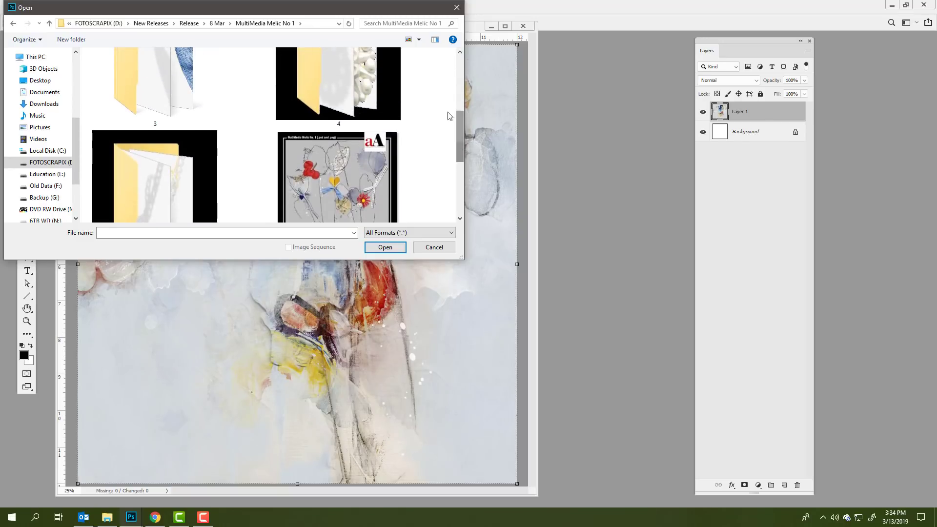
pyautogui.doubleClick(338, 86)
pyautogui.doubleClick(115, 78)
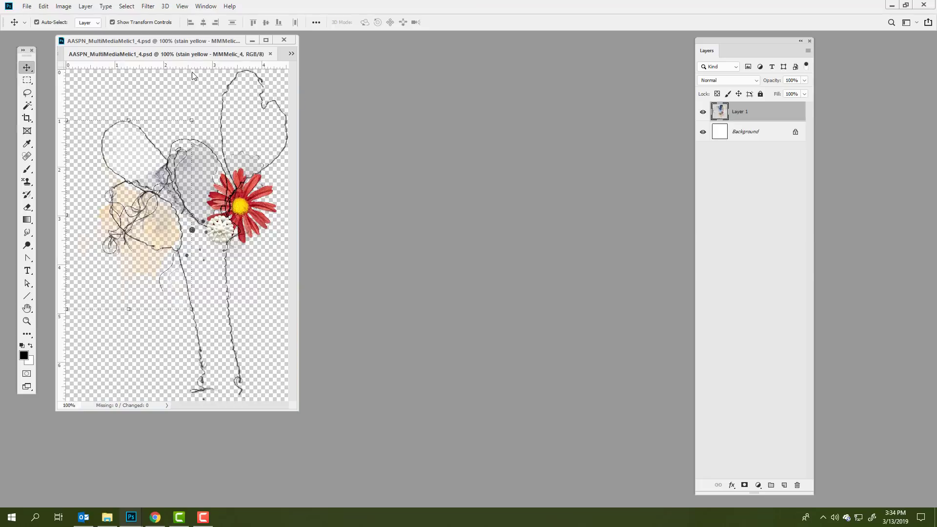
# Float the MultiMediaMelic1_4 document in its own window beside Untitled-1, and enlarge the Untitled-1 window to show most of the canvas.
pyautogui.moveTo(218, 54); pyautogui.dragTo(515, 86)
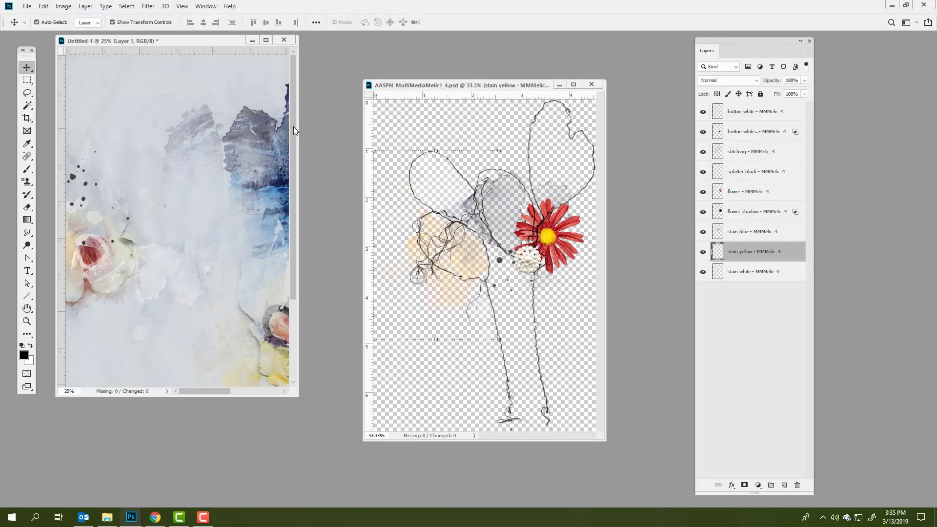
pyautogui.moveTo(296, 124); pyautogui.dragTo(508, 122)
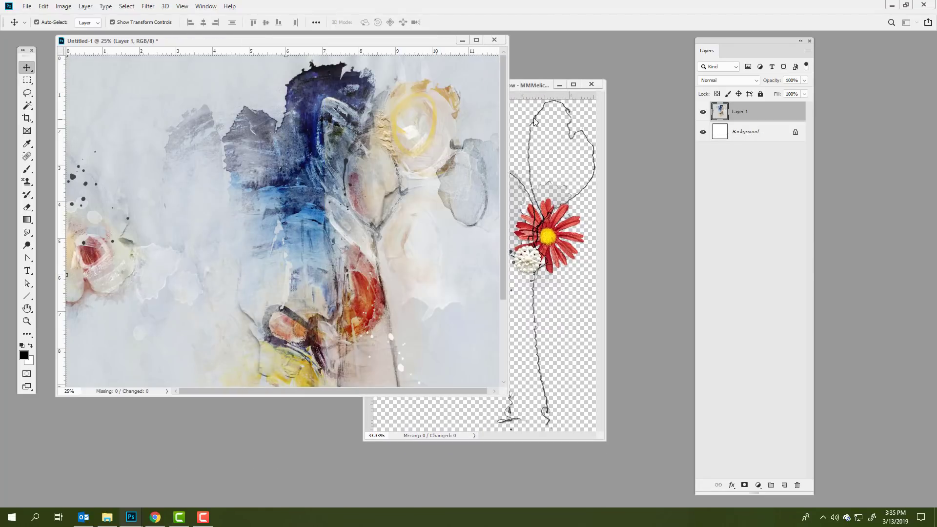
pyautogui.moveTo(545, 88); pyautogui.dragTo(621, 84)
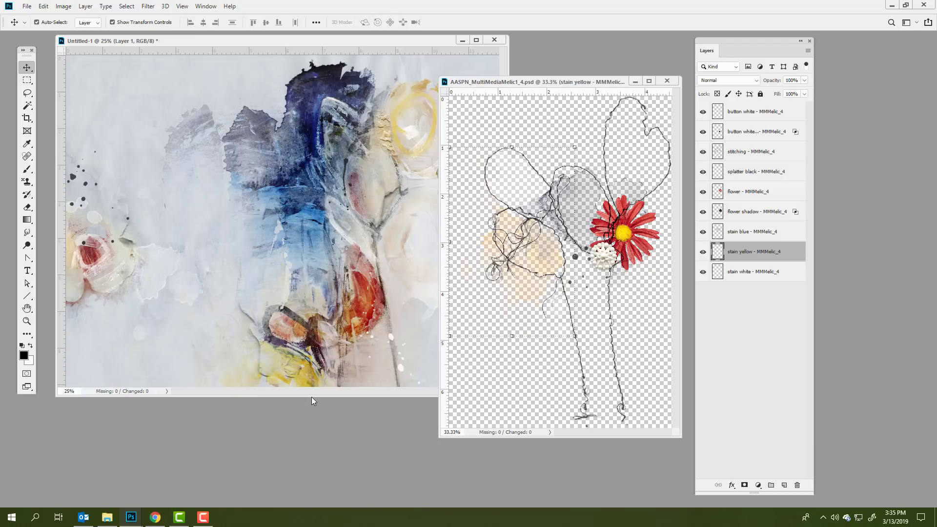
pyautogui.moveTo(312, 397); pyautogui.dragTo(295, 493)
pyautogui.moveTo(524, 87); pyautogui.dragTo(561, 103)
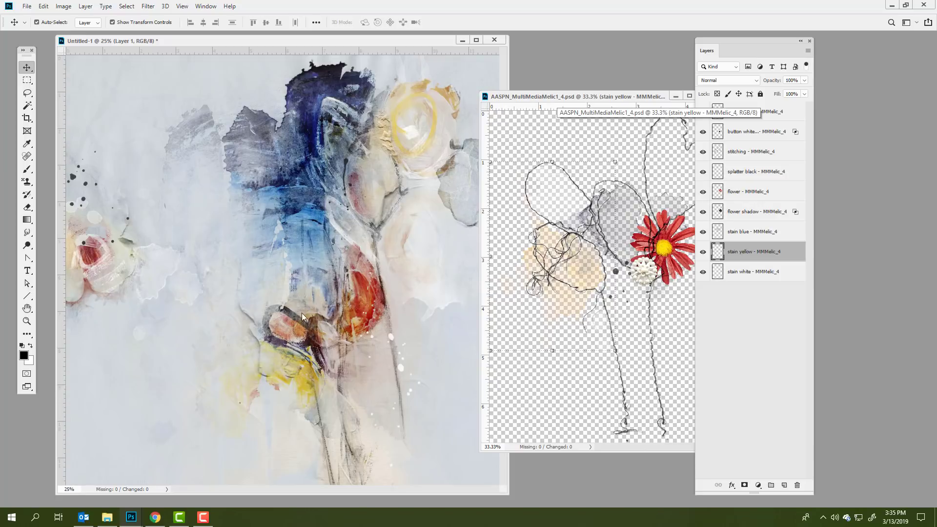
# Select all layers of the MultiMediaMelic1_4 document, from button white down to stain white.
pyautogui.click(745, 114)
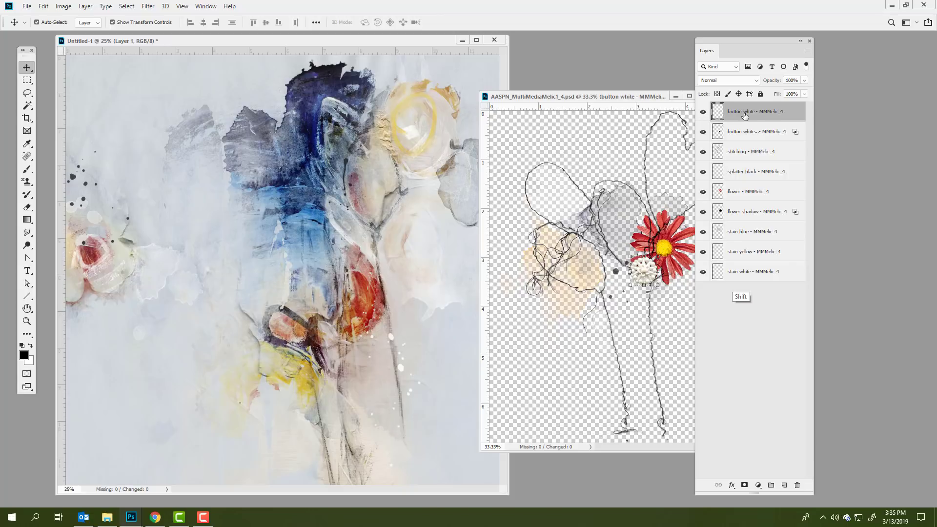
pyautogui.hotkey('ctrl', 'alt', 'a')
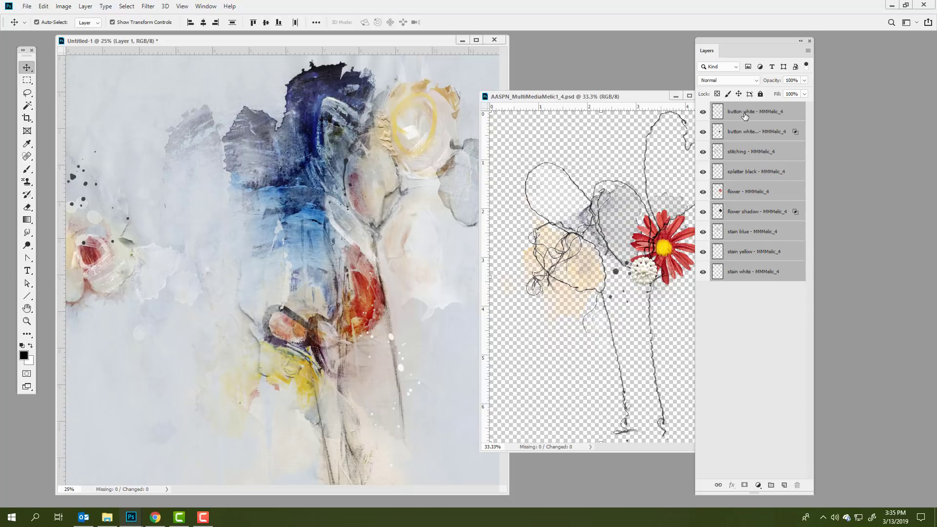
pyautogui.moveTo(651, 99); pyautogui.dragTo(609, 86)
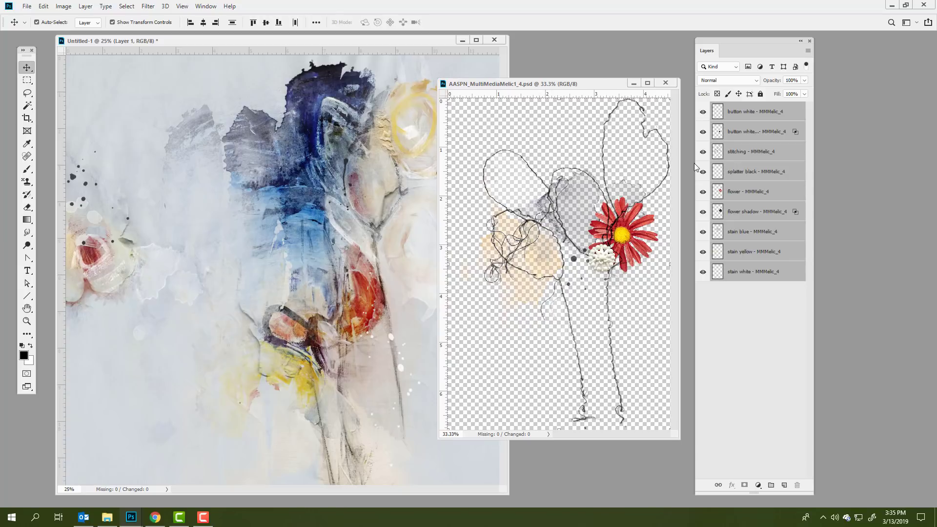
pyautogui.click(753, 112)
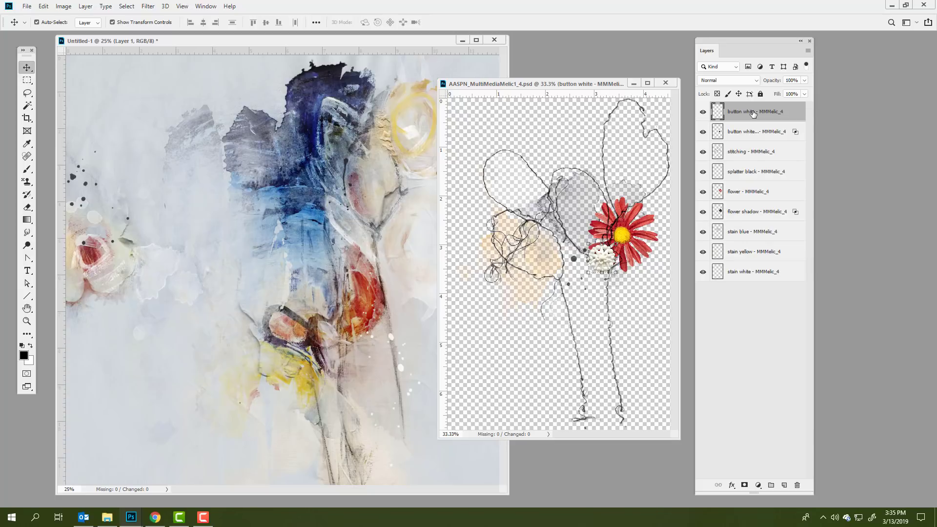
pyautogui.keyDown('shift'); pyautogui.click(741, 272); pyautogui.keyUp('shift')
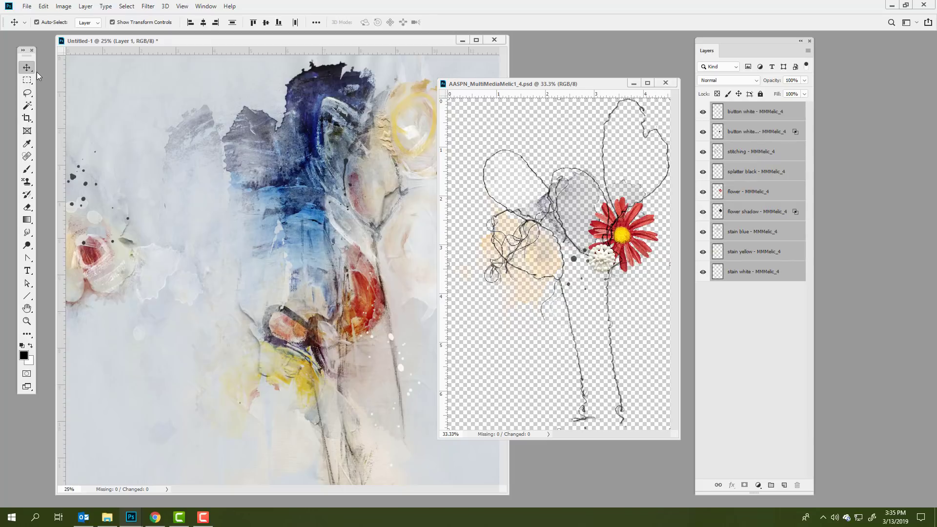
# With Auto-Select off, copy the selected layers into Untitled-1 over the lower painted flowers, and close the MultiMediaMelic1_4 document.
pyautogui.click(37, 22)
pyautogui.moveTo(610, 241); pyautogui.dragTo(363, 352)
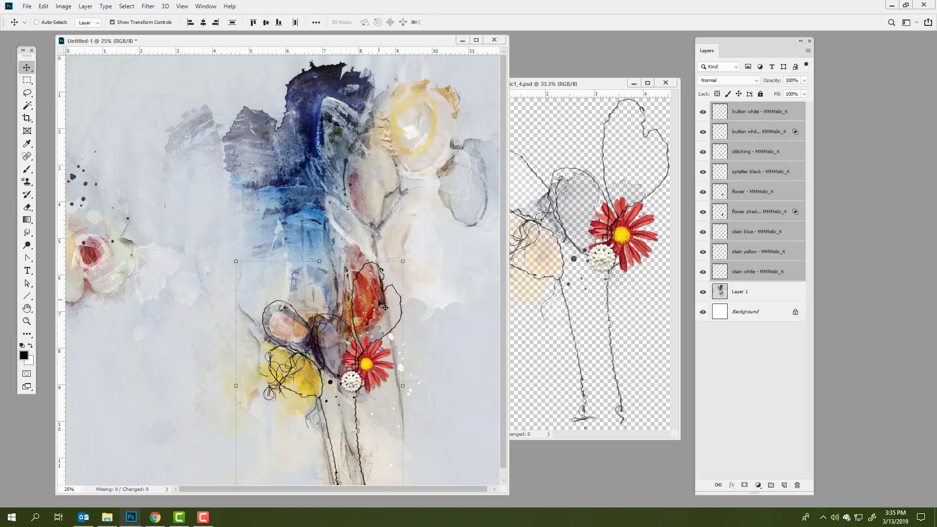
pyautogui.moveTo(362, 347); pyautogui.dragTo(358, 343)
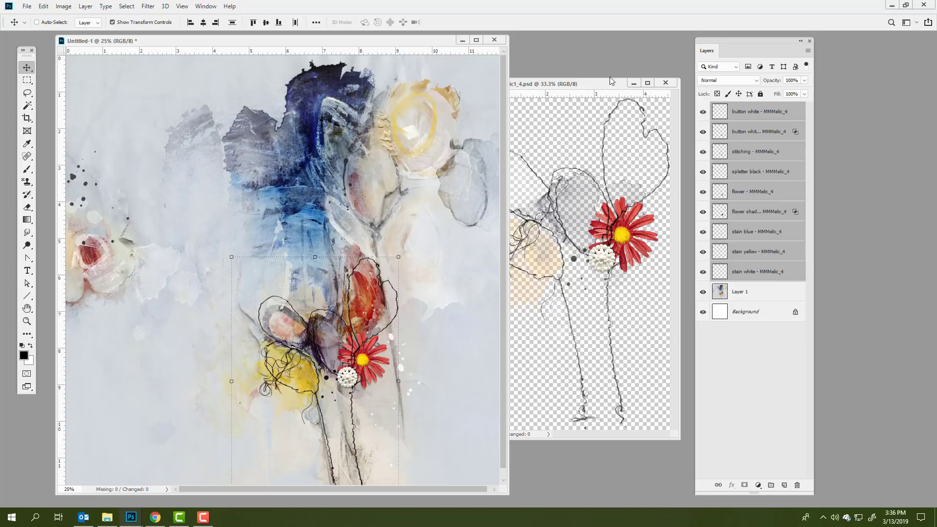
pyautogui.moveTo(613, 86); pyautogui.dragTo(631, 124)
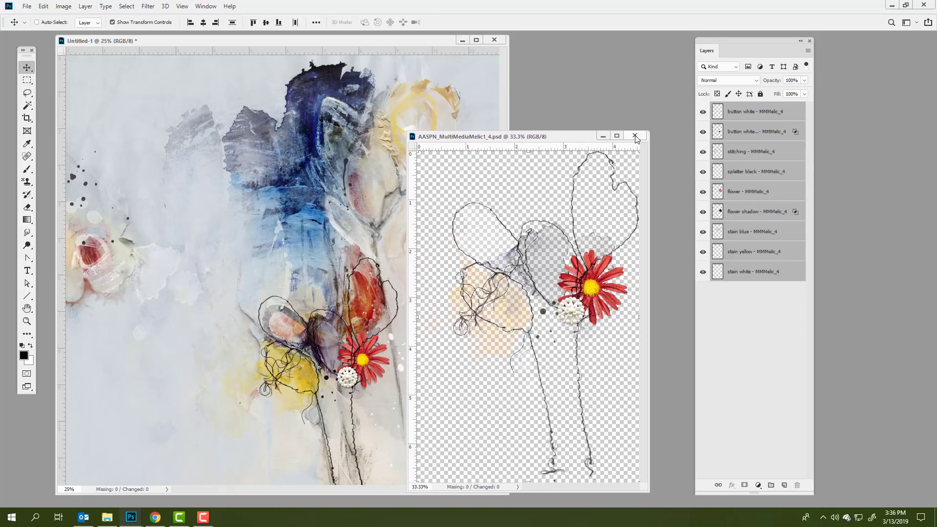
pyautogui.click(682, 121)
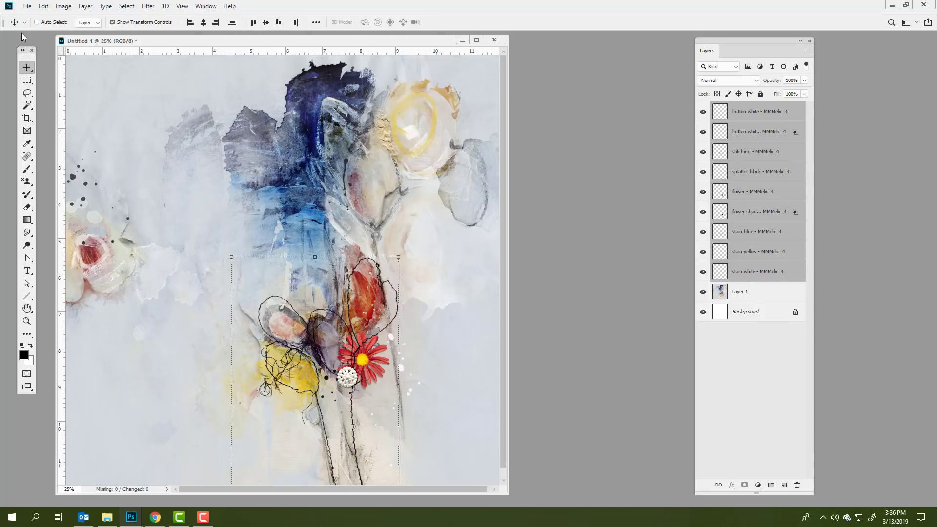
# Open AASPN_MultiMediaMelic1_5.psd from folder 5 of MultiMedia Melic No 1.
pyautogui.click(27, 7)
pyautogui.click(37, 28)
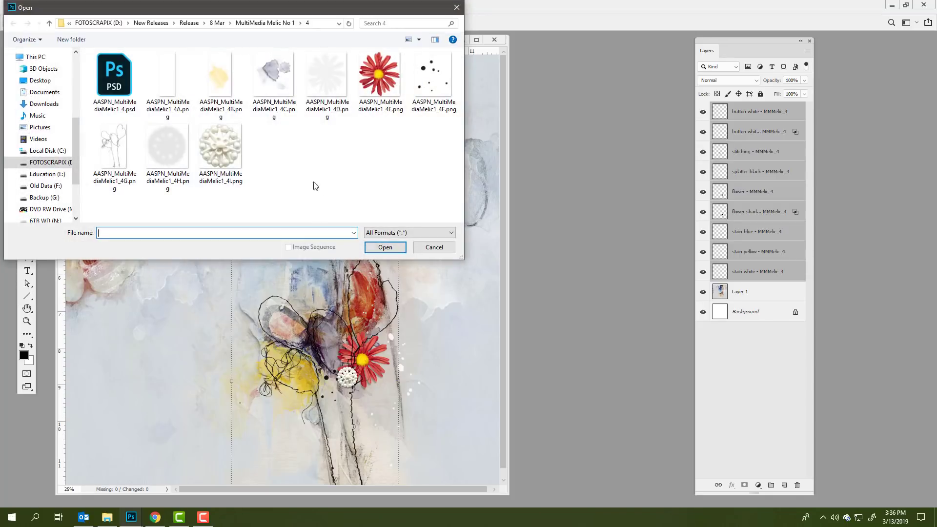
pyautogui.click(260, 26)
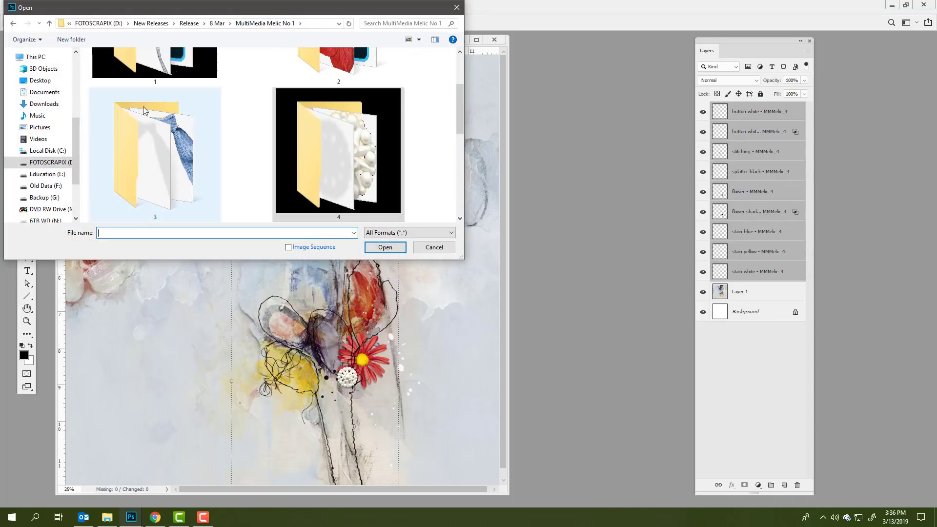
pyautogui.moveTo(458, 128); pyautogui.dragTo(460, 168)
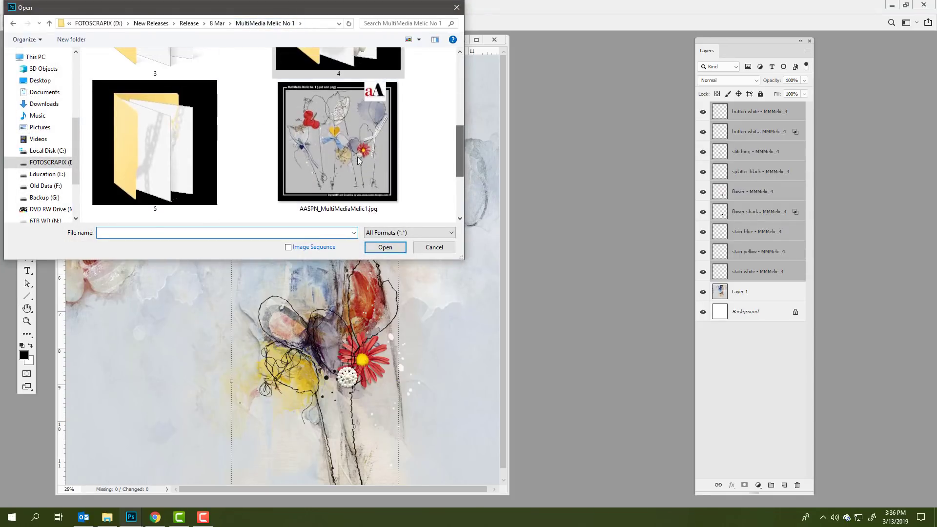
pyautogui.doubleClick(163, 159)
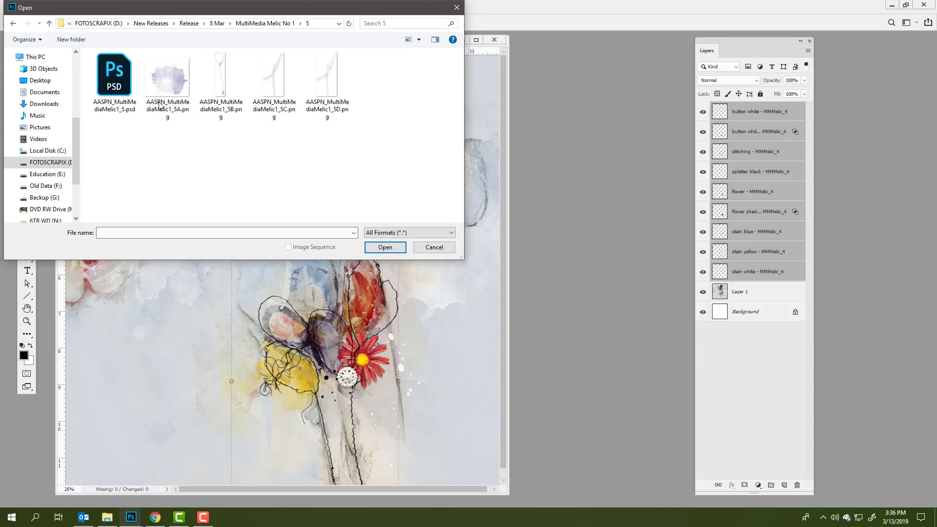
pyautogui.doubleClick(127, 75)
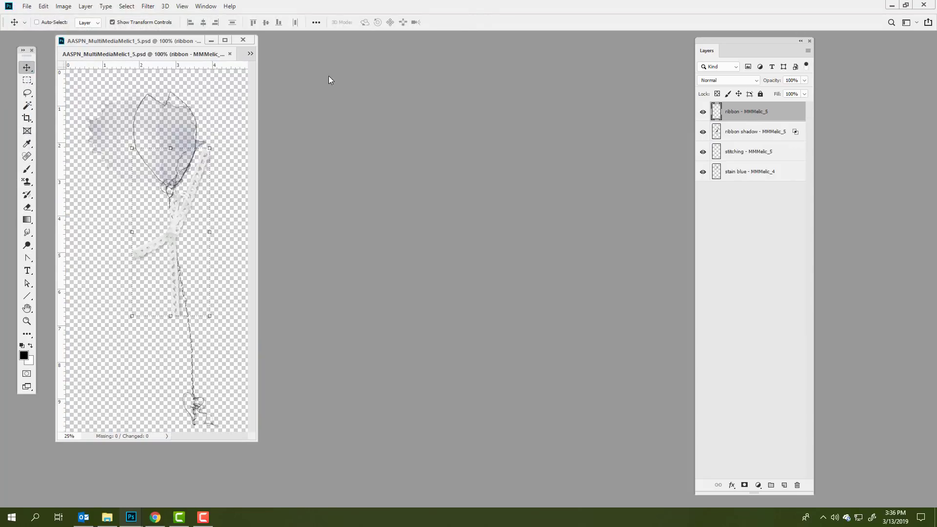
# Float the MultiMediaMelic1_5 document in its own window and enlarge the Untitled-1 window to show the full canvas.
pyautogui.moveTo(196, 55); pyautogui.dragTo(606, 92)
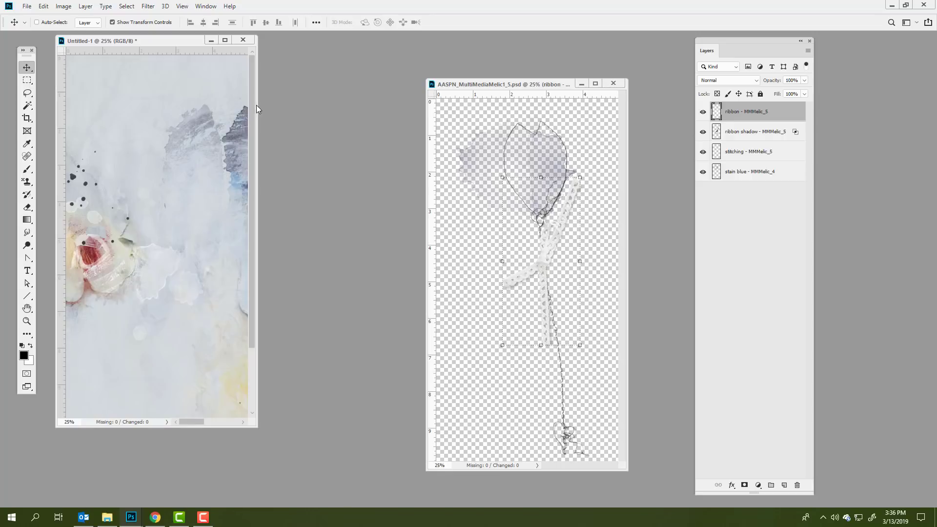
pyautogui.moveTo(257, 104); pyautogui.dragTo(611, 104)
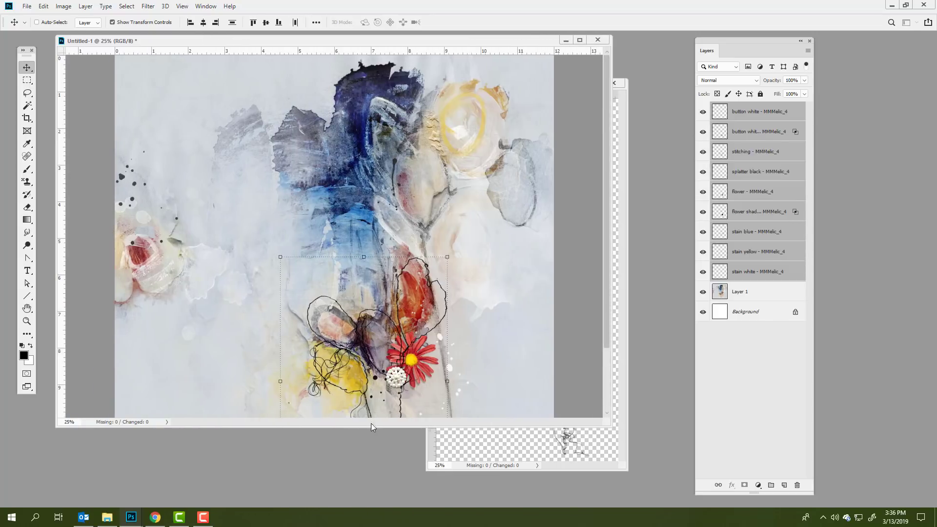
pyautogui.moveTo(372, 427); pyautogui.dragTo(373, 507)
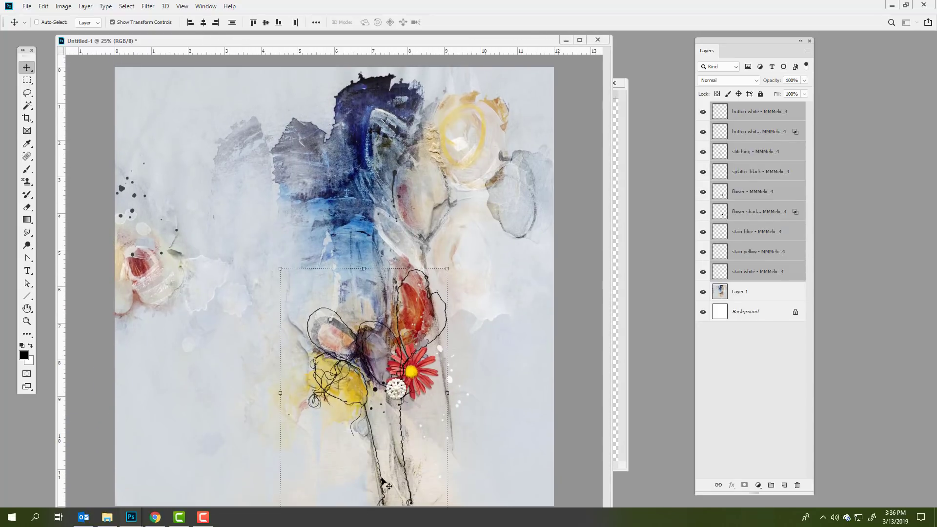
# Copy all four MultiMediaMelic1_5 layers into Untitled-1, placing the stitched flower and ribbon above the red daisy.
pyautogui.click(617, 292)
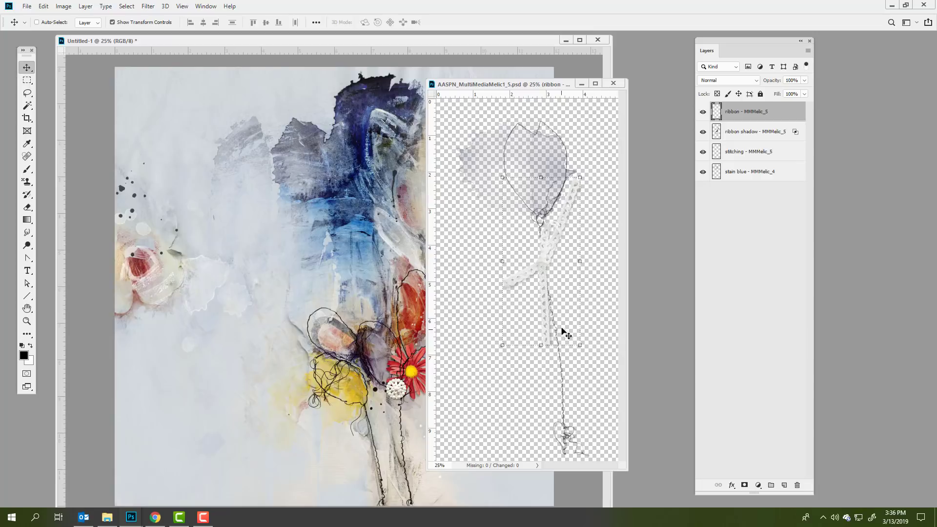
pyautogui.keyDown('shift'); pyautogui.click(748, 172); pyautogui.keyUp('shift')
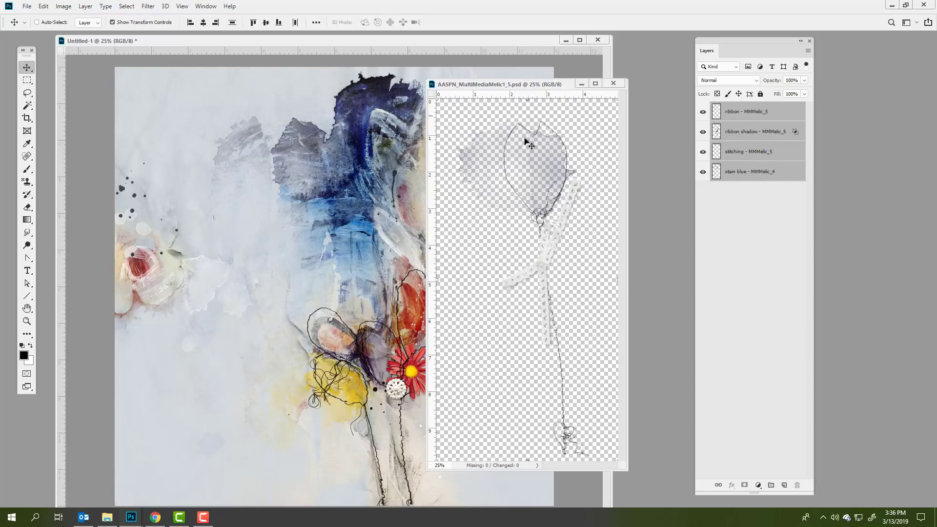
pyautogui.moveTo(556, 180); pyautogui.dragTo(437, 203)
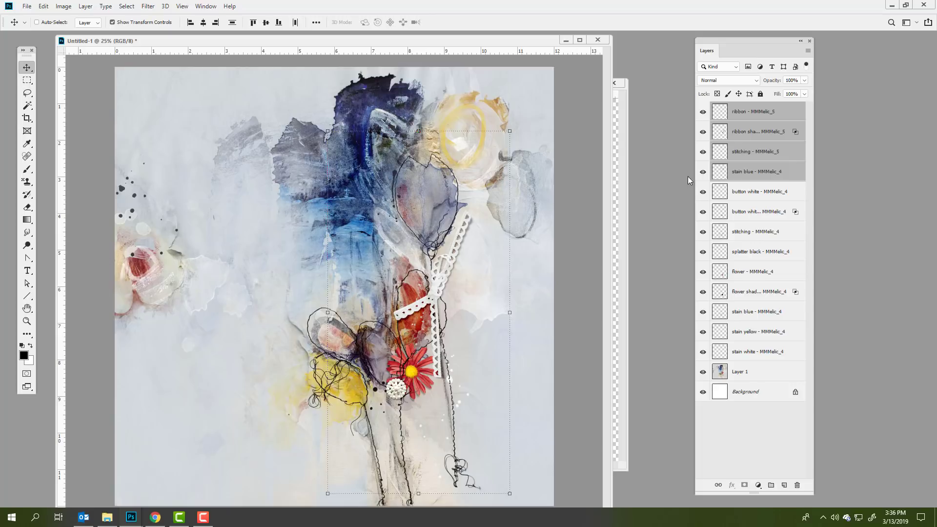
# Restack the four ribbon flower layers below stain white, and raise them one level at a time to directly beneath button white.
pyautogui.moveTo(752, 172); pyautogui.dragTo(749, 361)
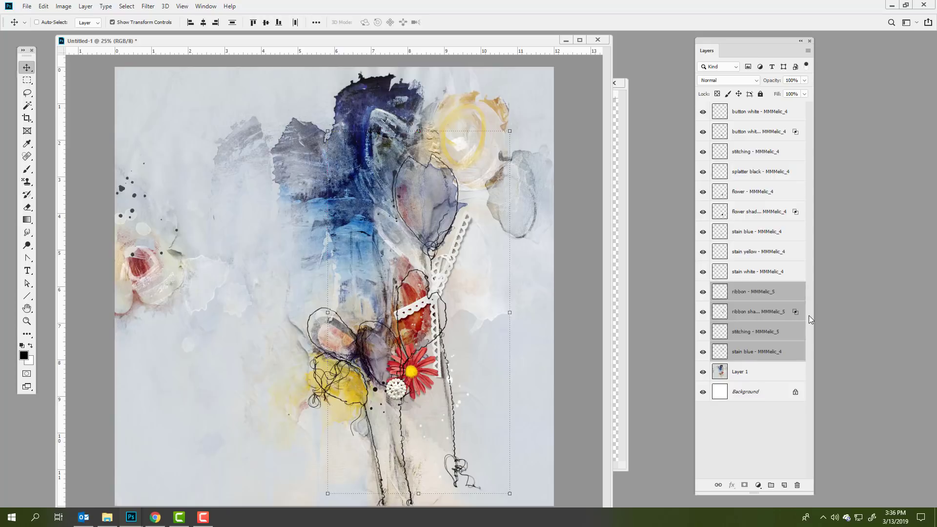
pyautogui.hotkey('ctrl', ']')
pyautogui.hotkey('ctrl', ']')
pyautogui.hotkey('ctrl', ']')
pyautogui.hotkey('ctrl', ']')
pyautogui.hotkey('ctrl', ']')
pyautogui.hotkey('ctrl', ']')
pyautogui.hotkey('ctrl', ']')
pyautogui.hotkey('ctrl', ']')
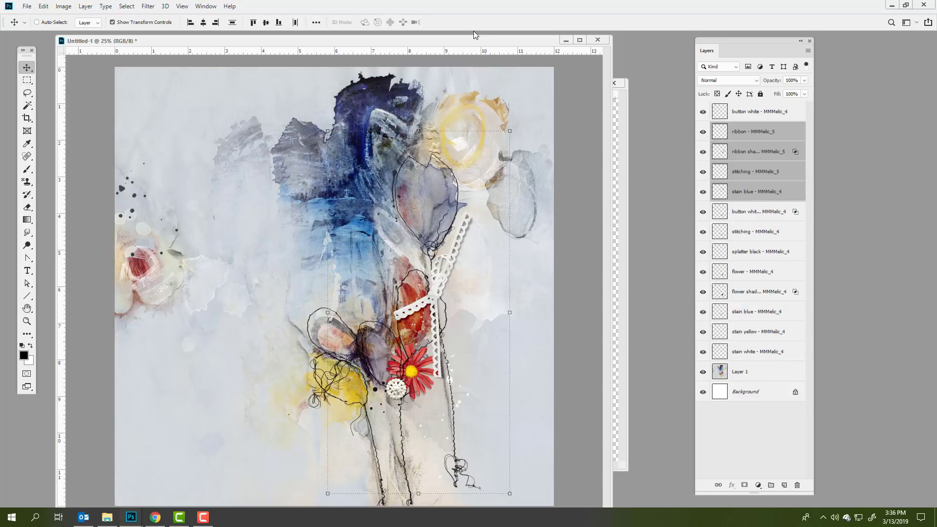
# Toggle the visibility of the stitching - MMMelic_4 layer to compare the page with and without it.
pyautogui.moveTo(468, 44); pyautogui.dragTo(438, 43)
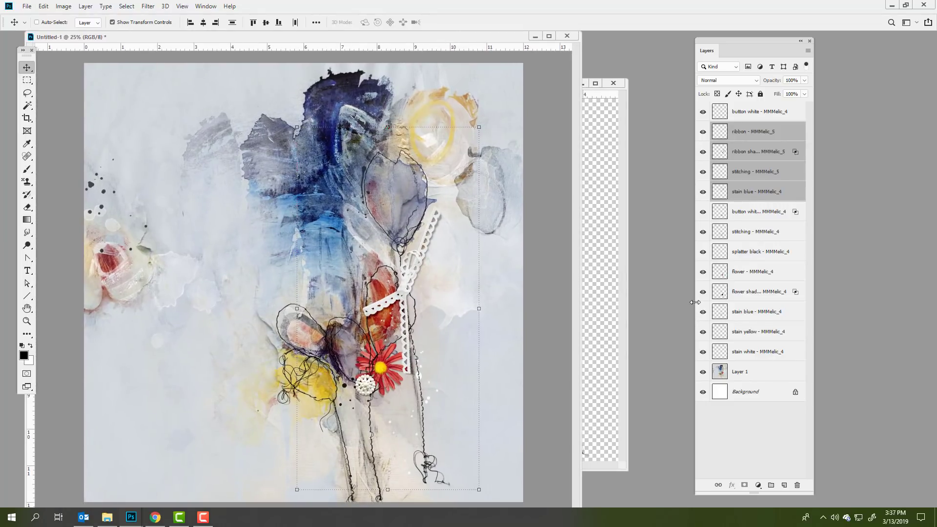
pyautogui.click(702, 231)
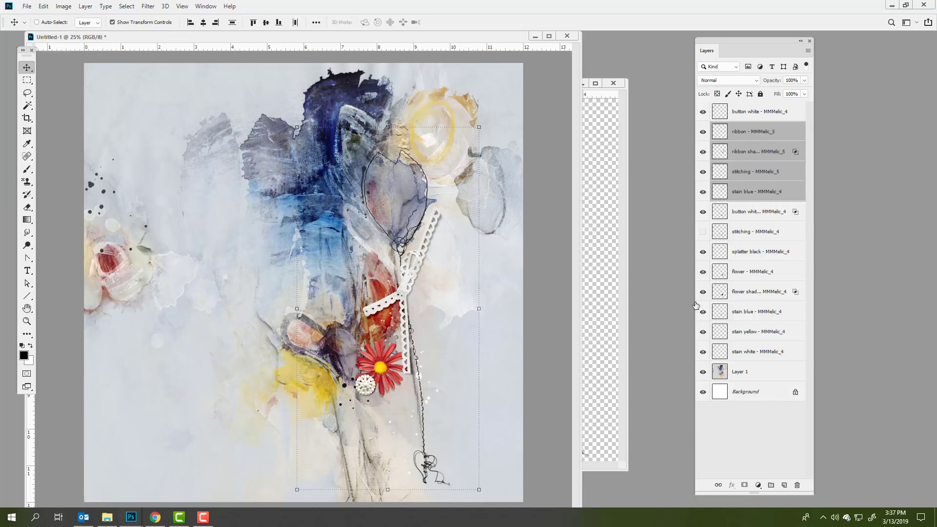
pyautogui.click(702, 231)
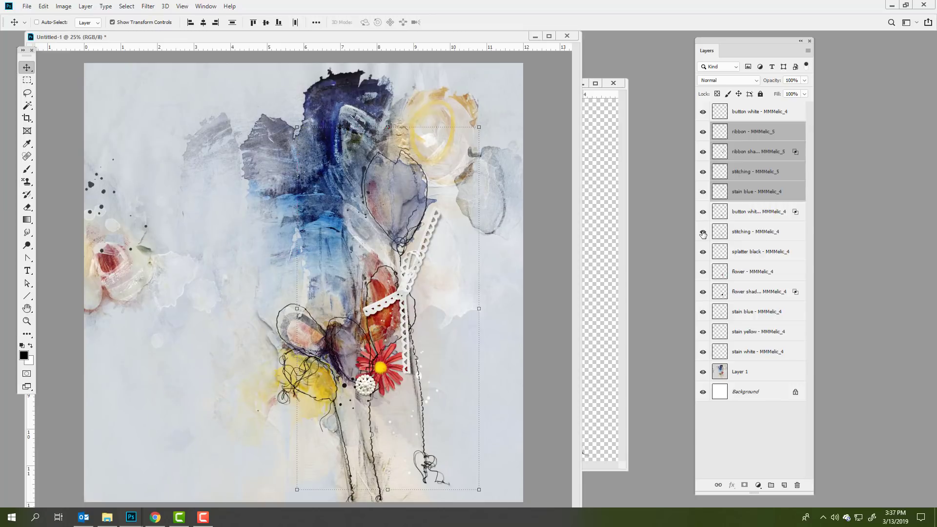
pyautogui.click(703, 233)
pyautogui.click(702, 232)
# Hide the button white layer, its shadow layer and the stain blue layer directly below stitching - MMMelic_5.
pyautogui.click(702, 192)
pyautogui.click(703, 112)
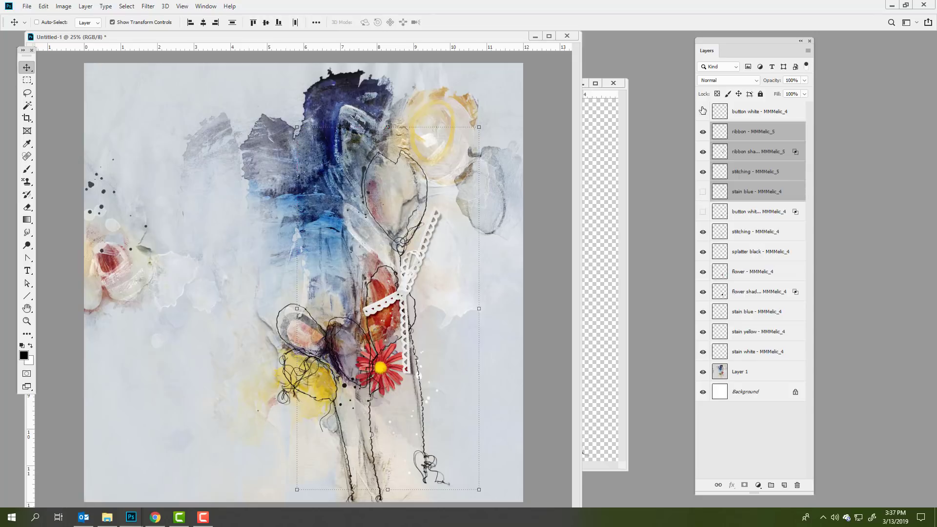
pyautogui.click(702, 192)
pyautogui.click(701, 192)
# Move the red daisy together with its shadow layer up so it sits beneath the crossing of the white lace ribbons.
pyautogui.click(737, 272)
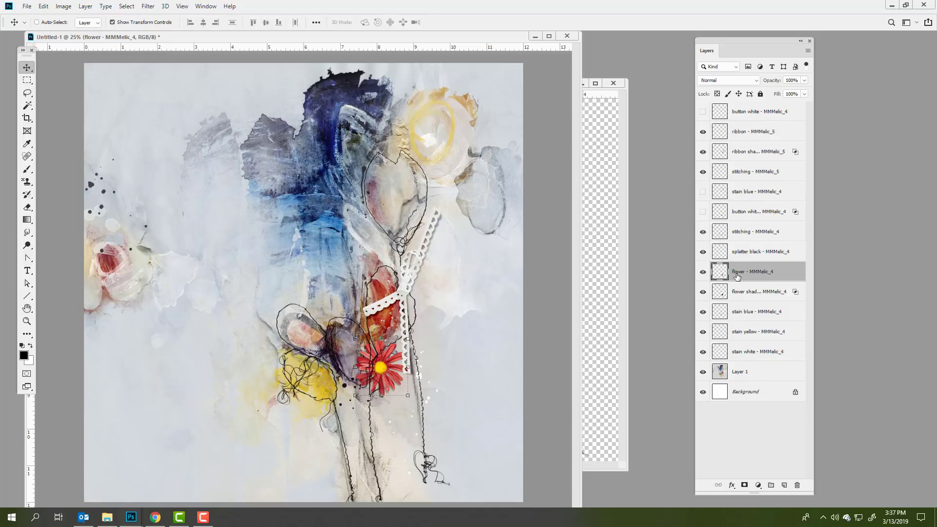
pyautogui.keyDown('shift'); pyautogui.click(739, 291); pyautogui.keyUp('shift')
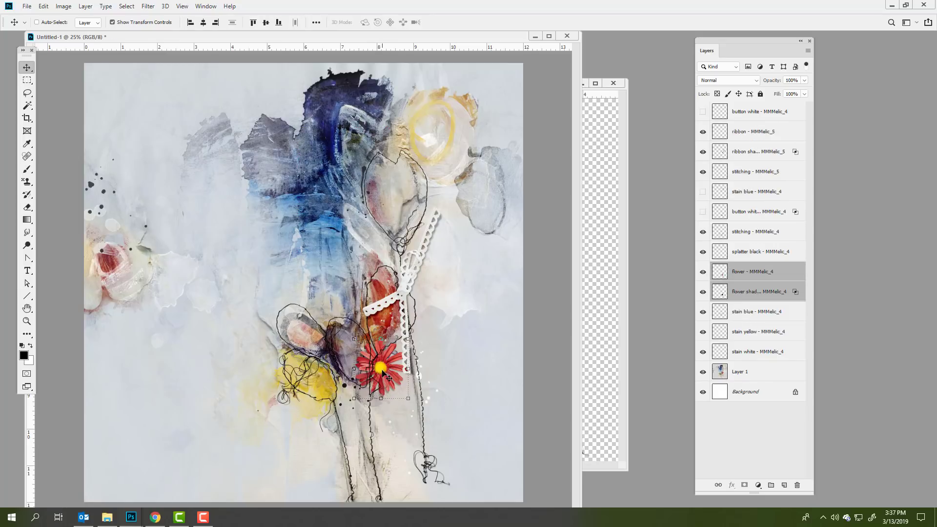
pyautogui.moveTo(386, 375); pyautogui.dragTo(396, 340)
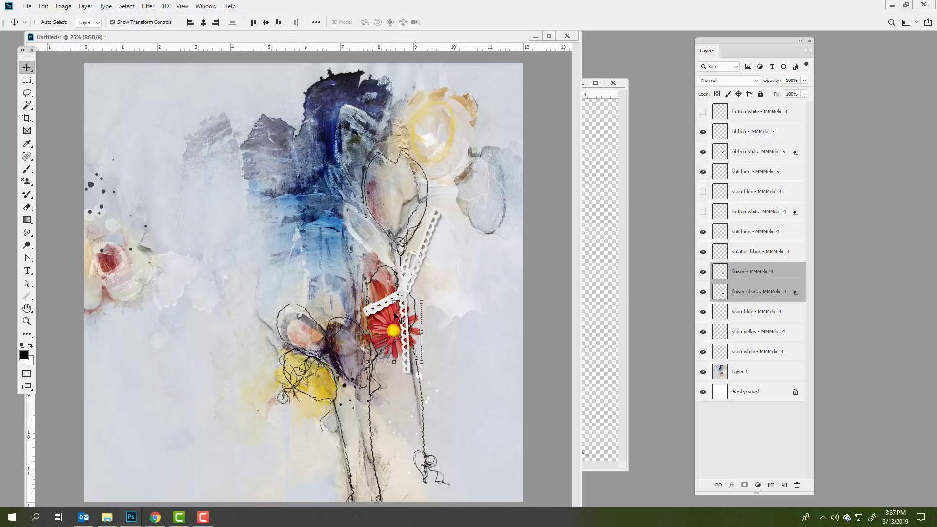
pyautogui.moveTo(394, 332)
pyautogui.mouseDown()
pyautogui.moveTo(409, 318)
pyautogui.moveTo(387, 330)
pyautogui.mouseUp()
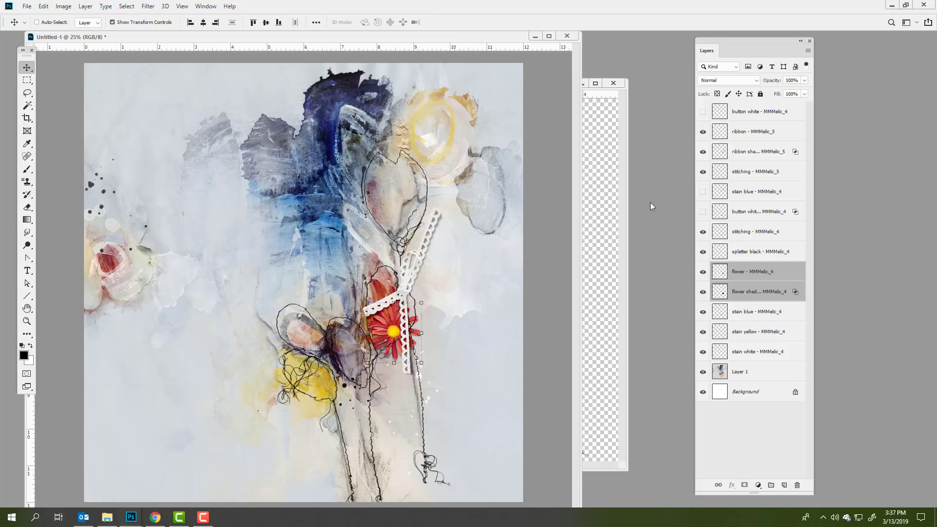
# Close the MultiMediaMelic1_5 document and open AASPN_MelicWordARTMix1_WALifeIsPoetry.png from the Melic WordART Mix No 1 folder.
pyautogui.click(620, 179)
pyautogui.click(613, 83)
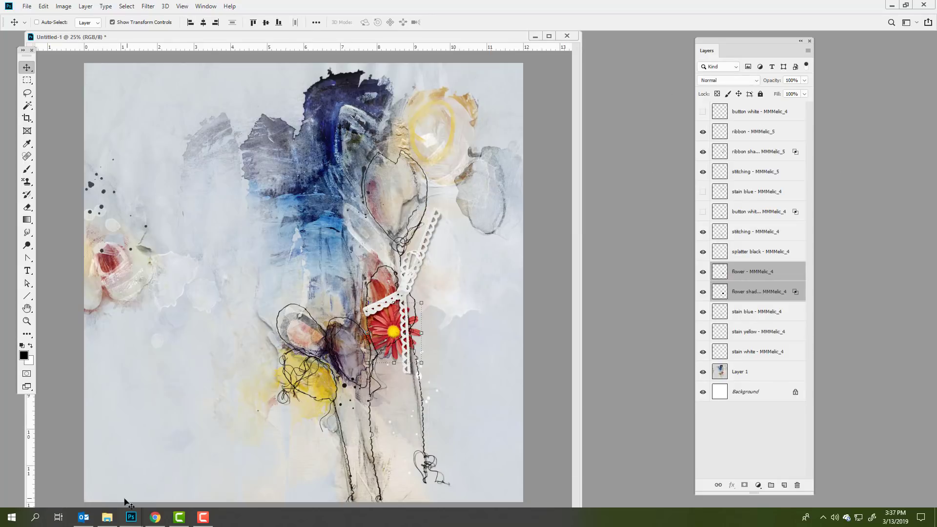
pyautogui.click(27, 7)
pyautogui.click(38, 27)
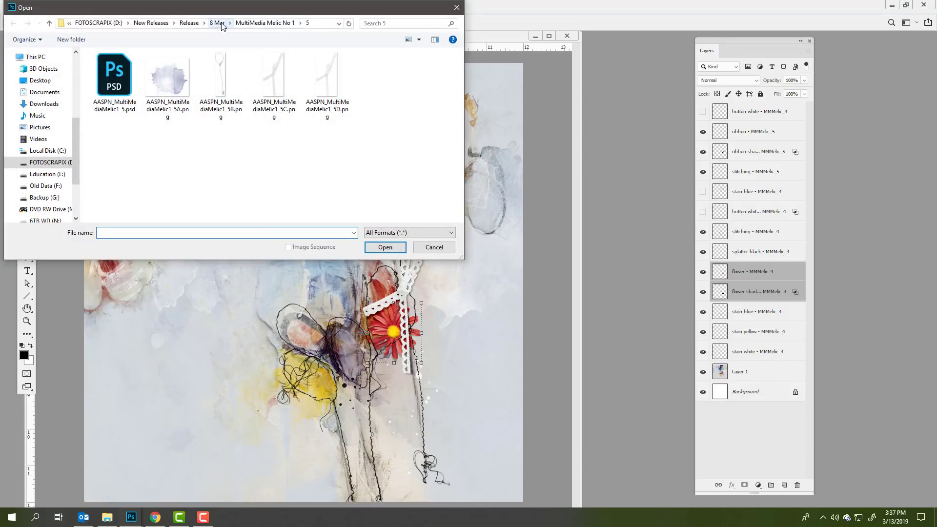
pyautogui.click(217, 23)
pyautogui.click(277, 94)
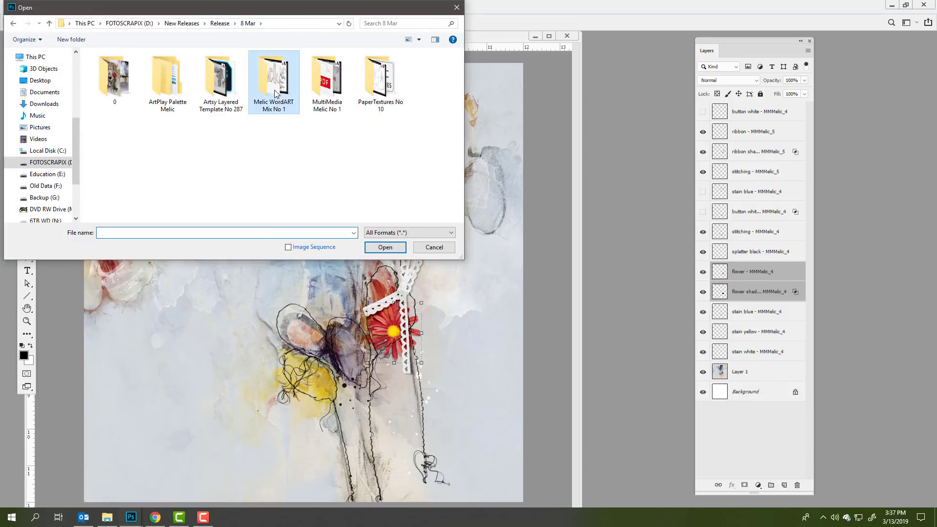
pyautogui.doubleClick(276, 94)
pyautogui.moveTo(458, 89)
pyautogui.mouseDown()
pyautogui.moveTo(461, 101)
pyautogui.moveTo(458, 90)
pyautogui.mouseUp()
pyautogui.click(208, 88)
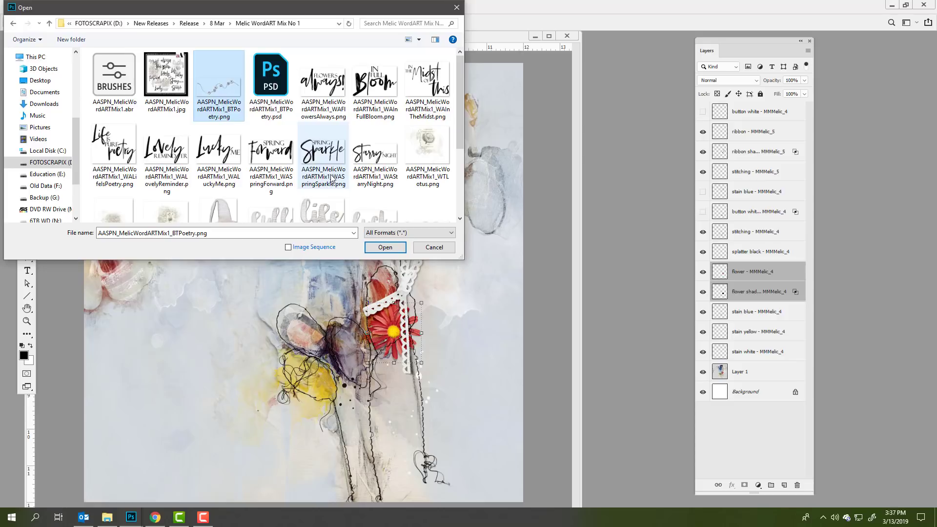
pyautogui.doubleClick(118, 151)
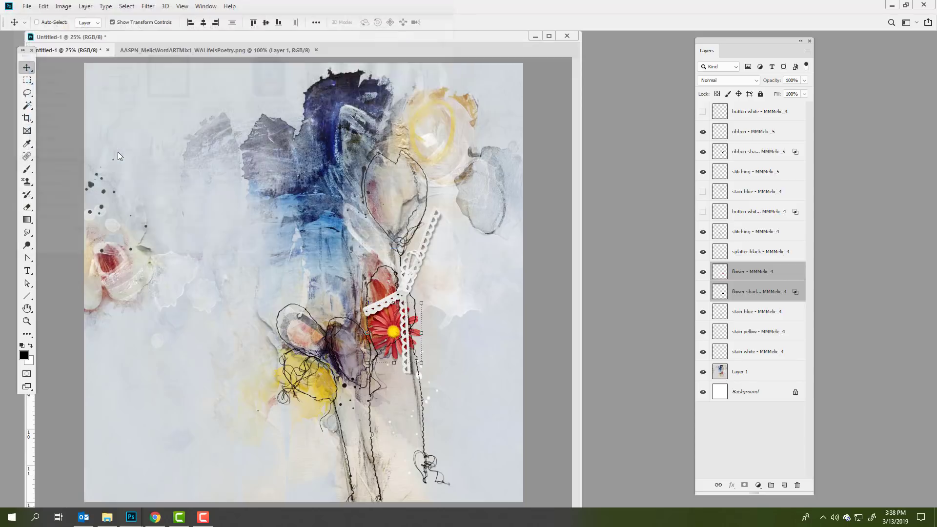
# Float the WALifeIsPoetry document, copy its word art onto the upper flower area of Untitled-1, and close the source document.
pyautogui.moveTo(245, 53); pyautogui.dragTo(214, 54)
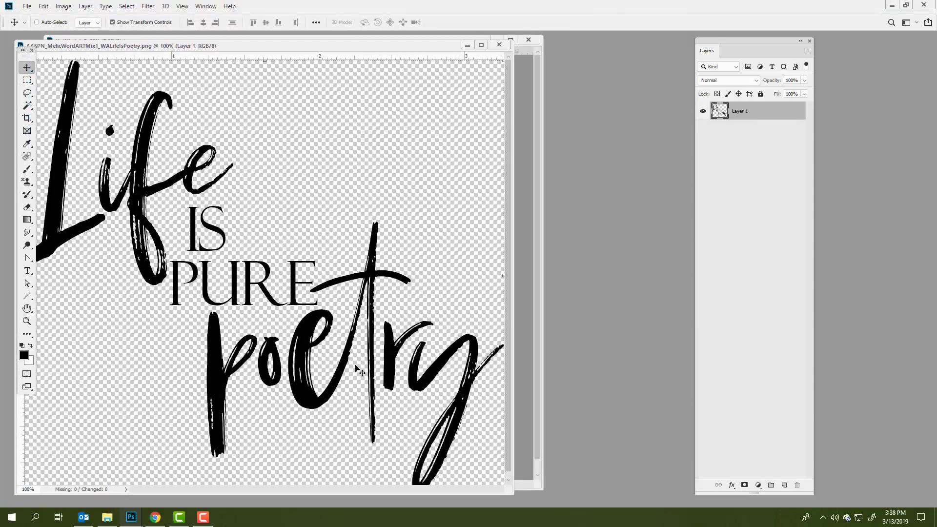
pyautogui.moveTo(342, 46); pyautogui.dragTo(334, 110)
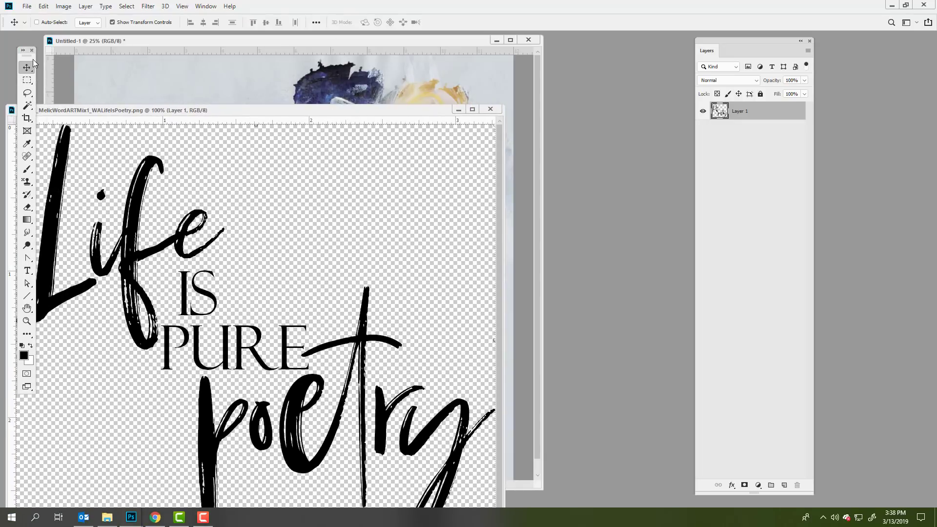
pyautogui.moveTo(141, 219); pyautogui.dragTo(203, 93)
pyautogui.moveTo(210, 132); pyautogui.dragTo(338, 219)
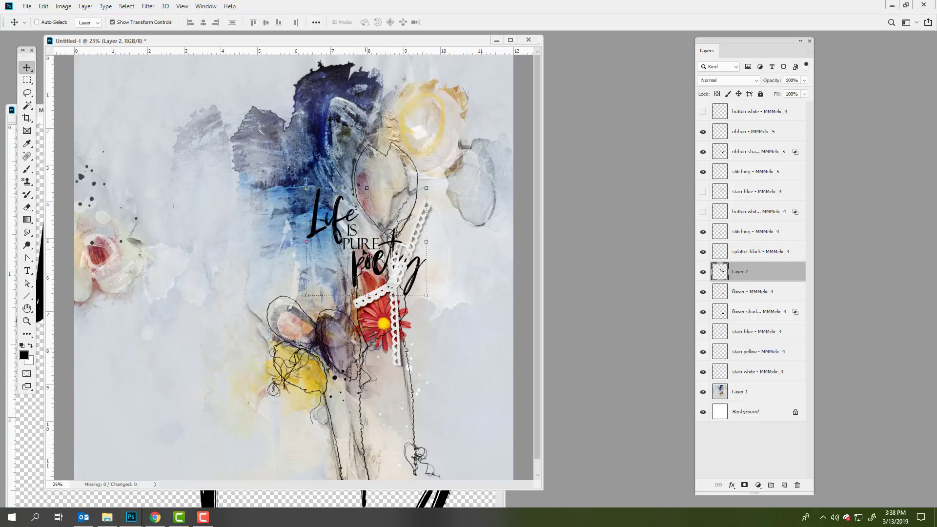
pyautogui.click(40, 333)
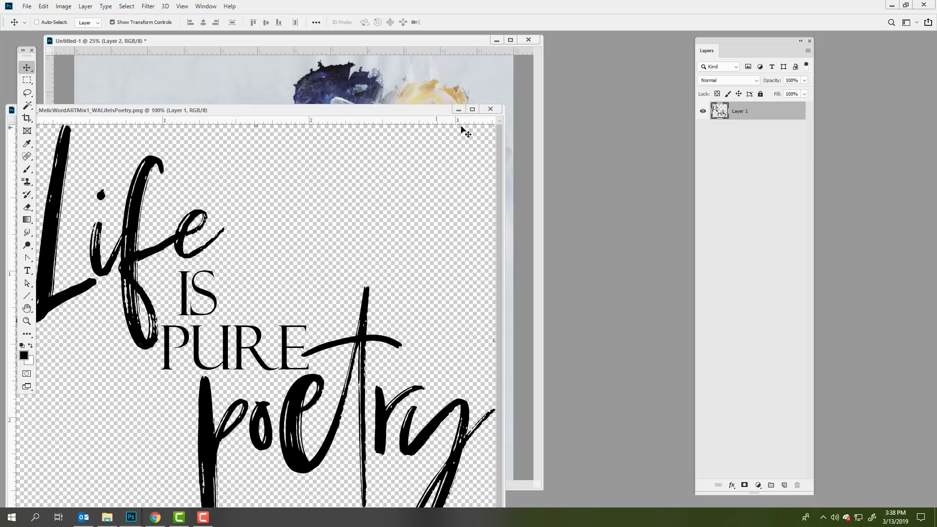
pyautogui.click(484, 111)
# Lasso and remove the word "poetry" from the word art, and shift the remaining "Life is pure" slightly to the right.
pyautogui.click(29, 95)
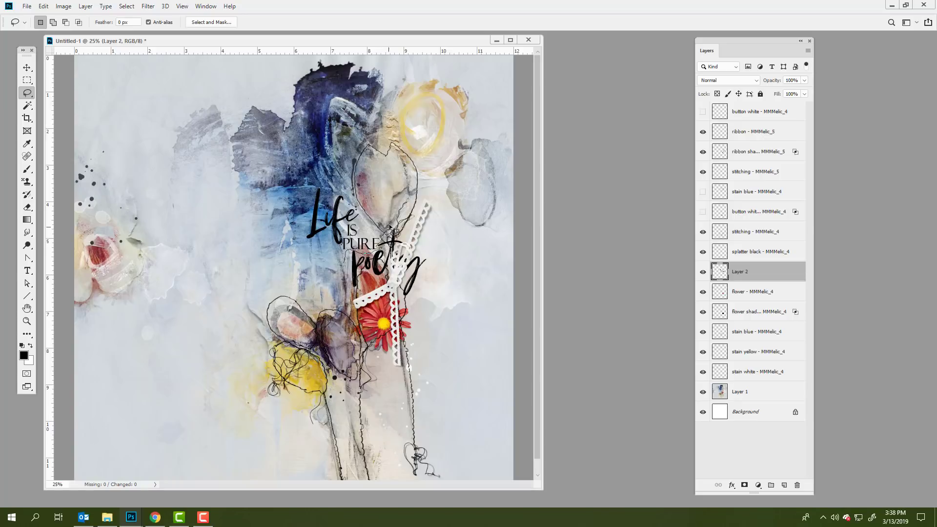
pyautogui.moveTo(390, 227)
pyautogui.mouseDown()
pyautogui.moveTo(436, 254)
pyautogui.moveTo(425, 303)
pyautogui.moveTo(395, 319)
pyautogui.moveTo(378, 301)
pyautogui.moveTo(345, 293)
pyautogui.moveTo(345, 261)
pyautogui.mouseUp()
pyautogui.click(44, 6)
pyautogui.click(49, 65)
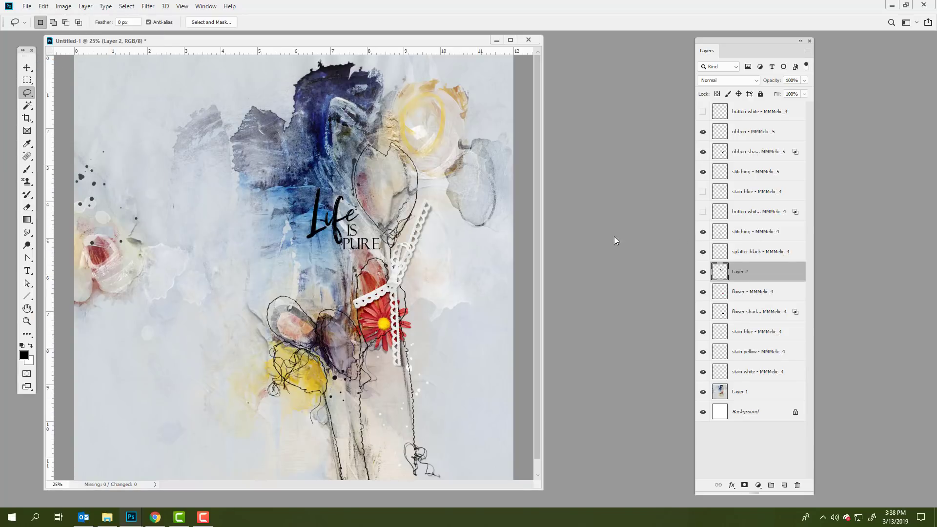
pyautogui.click(27, 68)
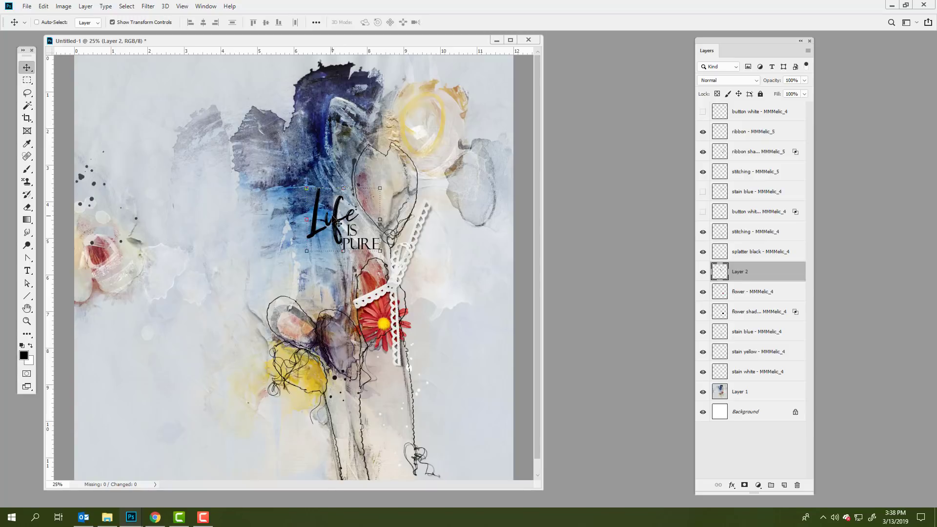
pyautogui.moveTo(338, 223); pyautogui.dragTo(336, 216)
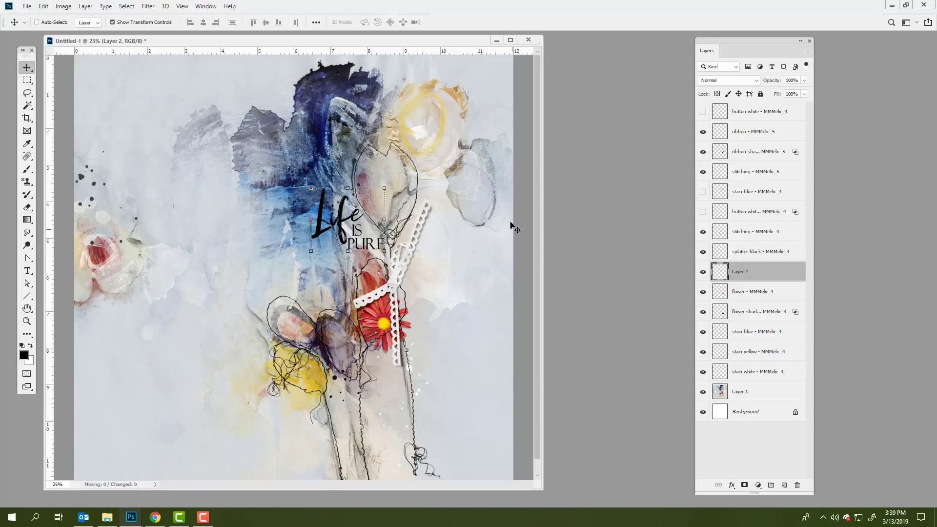
# Open AASPN_MelicWordARTMix1_WTLotus.png from the Melic WordART Mix No 1 folder.
pyautogui.click(27, 7)
pyautogui.click(38, 26)
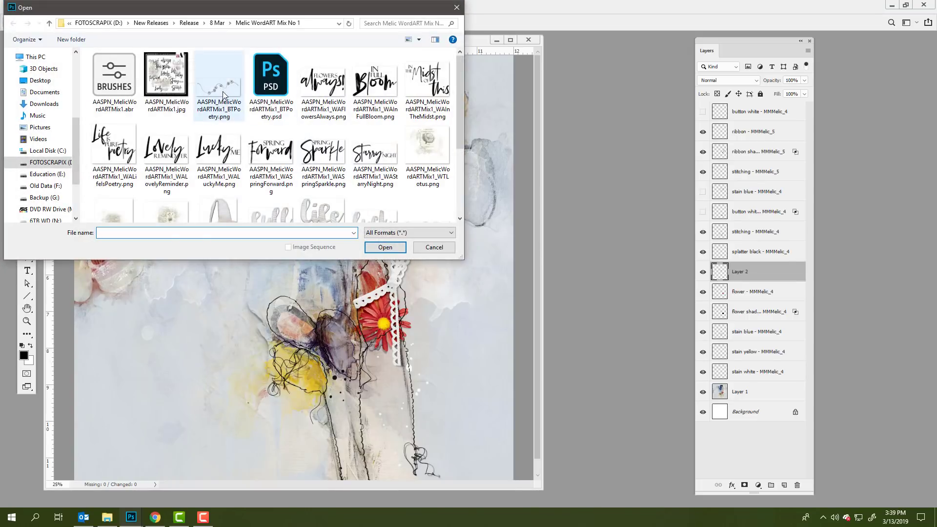
pyautogui.click(225, 91)
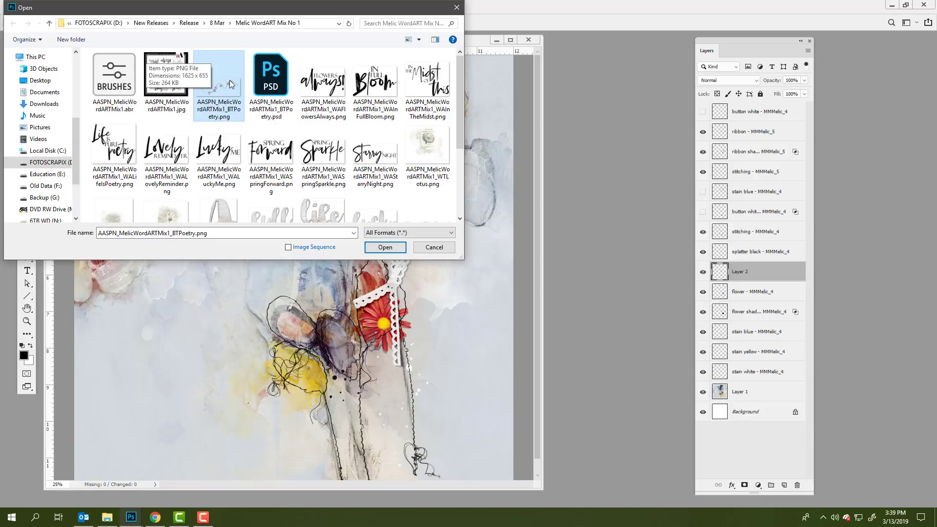
pyautogui.moveTo(458, 138); pyautogui.dragTo(459, 154)
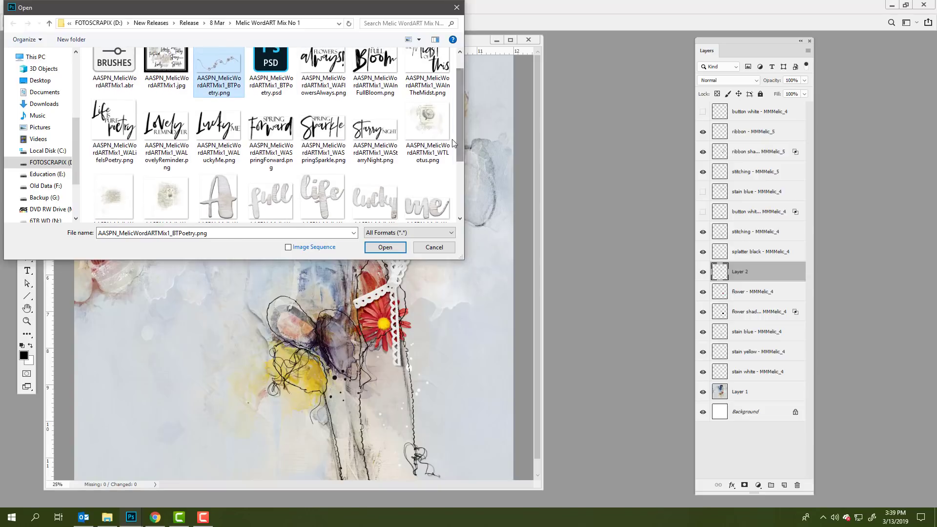
pyautogui.keyDown('ctrl'); pyautogui.click(429, 126); pyautogui.keyUp('ctrl')
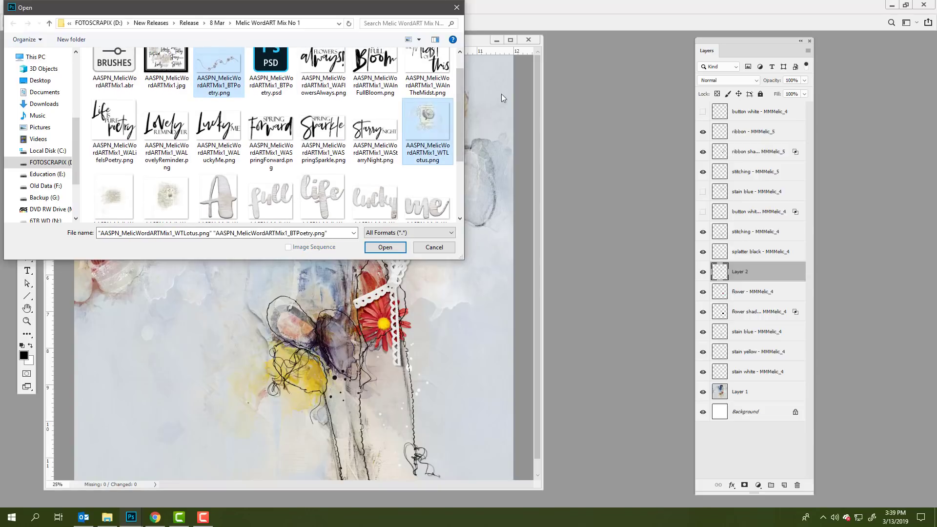
pyautogui.doubleClick(429, 130)
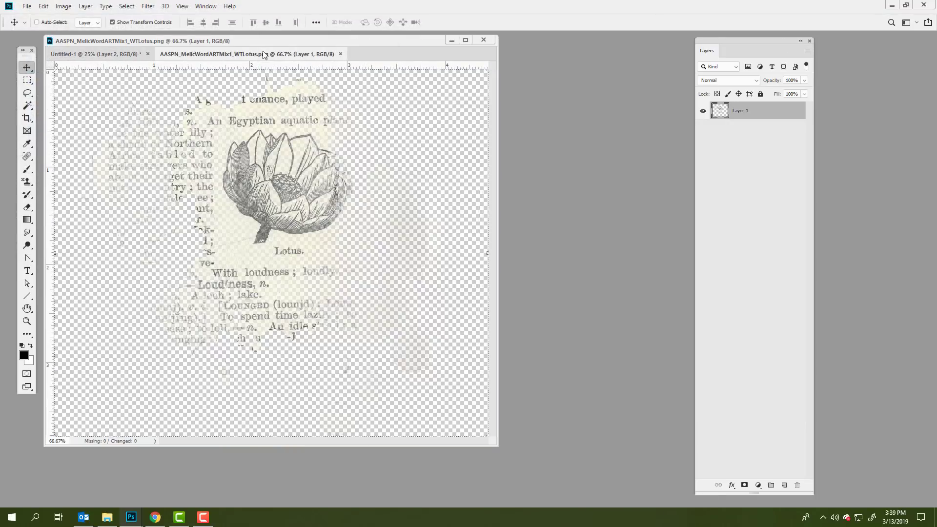
# Float the WTLotus document in its own window and reposition the Untitled-1 window so both are accessible.
pyautogui.moveTo(262, 54); pyautogui.dragTo(162, 255)
pyautogui.click(272, 42)
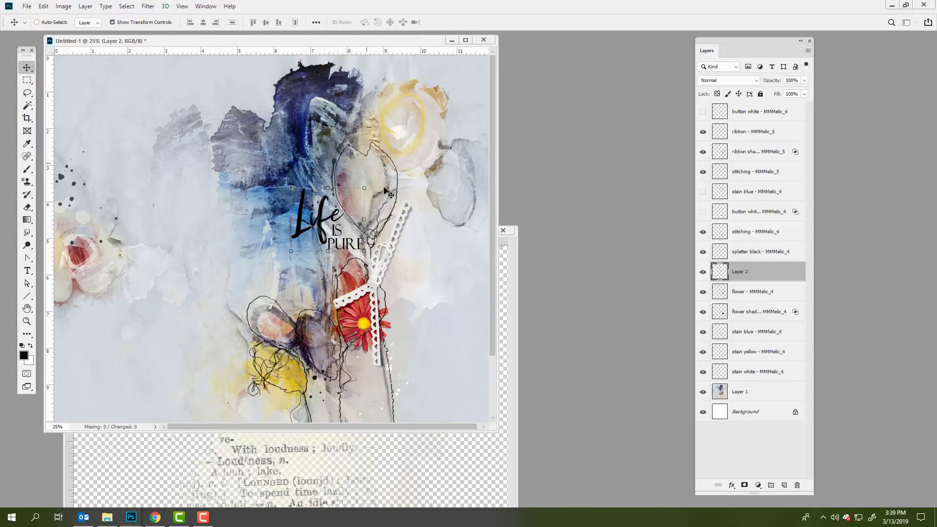
pyautogui.click(506, 251)
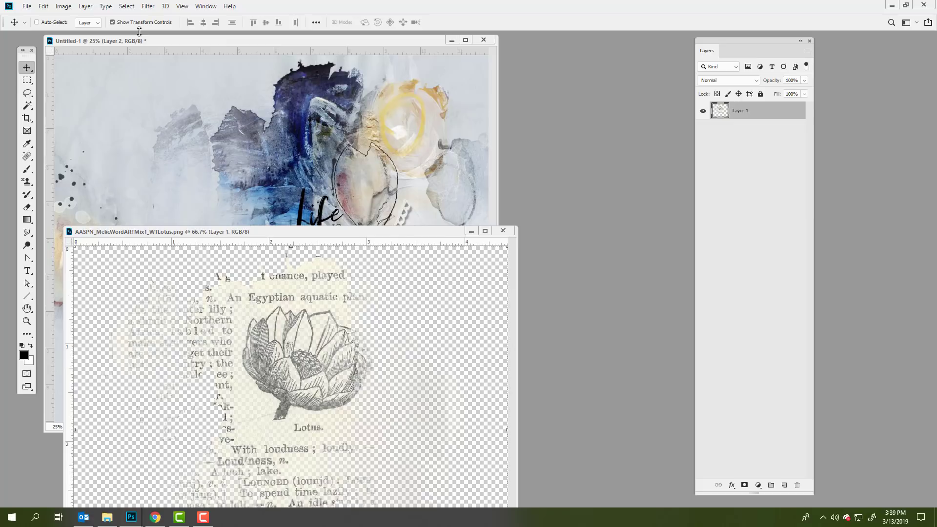
pyautogui.moveTo(140, 41); pyautogui.dragTo(195, 68)
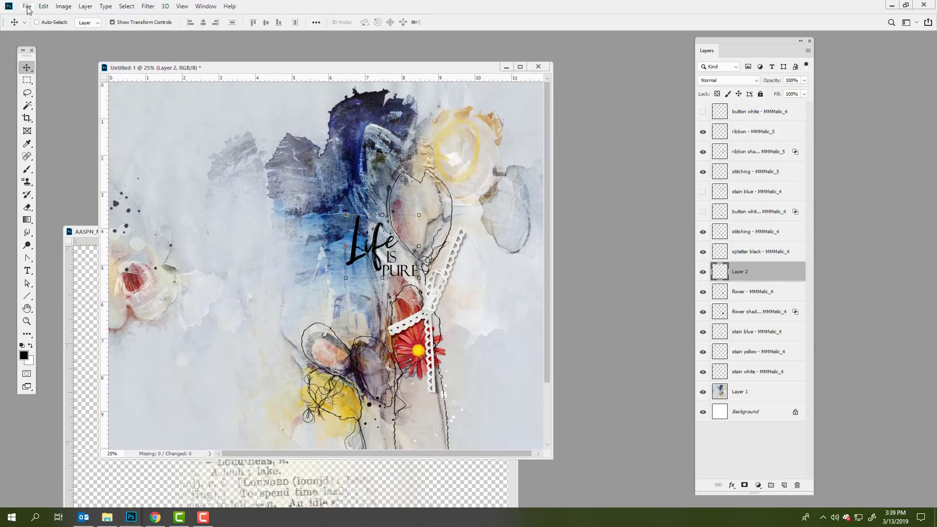
# Open AASPN_MelicWordARTMix1_BTPoetry.png in its own floating window and move Untitled-1 clear of it.
pyautogui.click(28, 10)
pyautogui.click(34, 26)
pyautogui.click(217, 86)
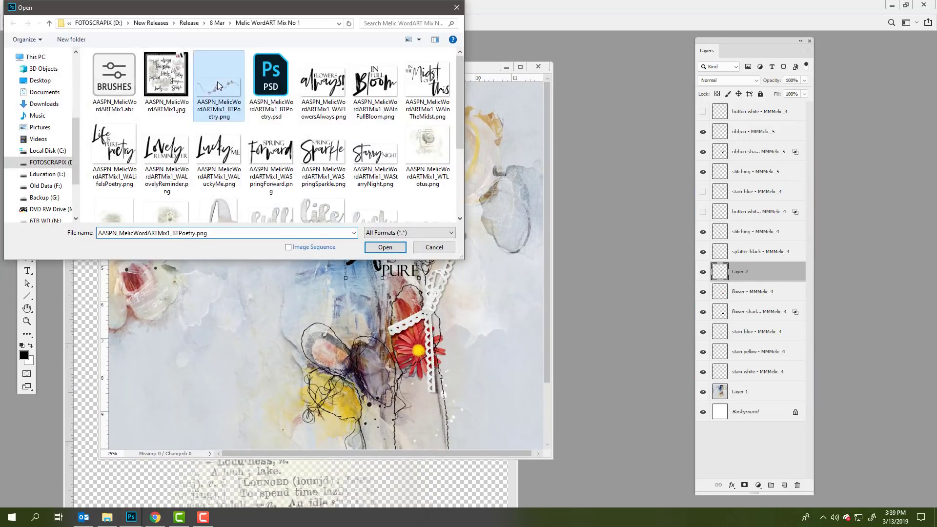
pyautogui.doubleClick(218, 86)
pyautogui.moveTo(337, 85); pyautogui.dragTo(186, 261)
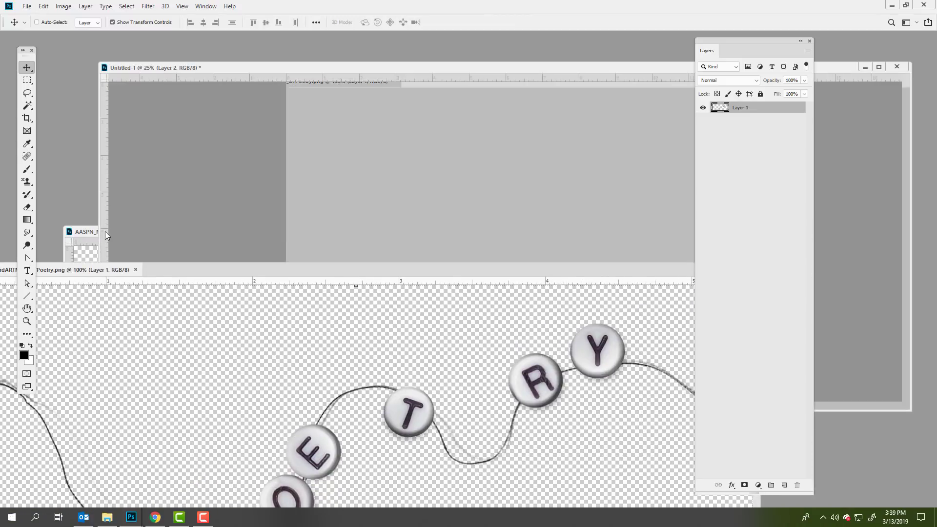
pyautogui.moveTo(284, 71); pyautogui.dragTo(151, 65)
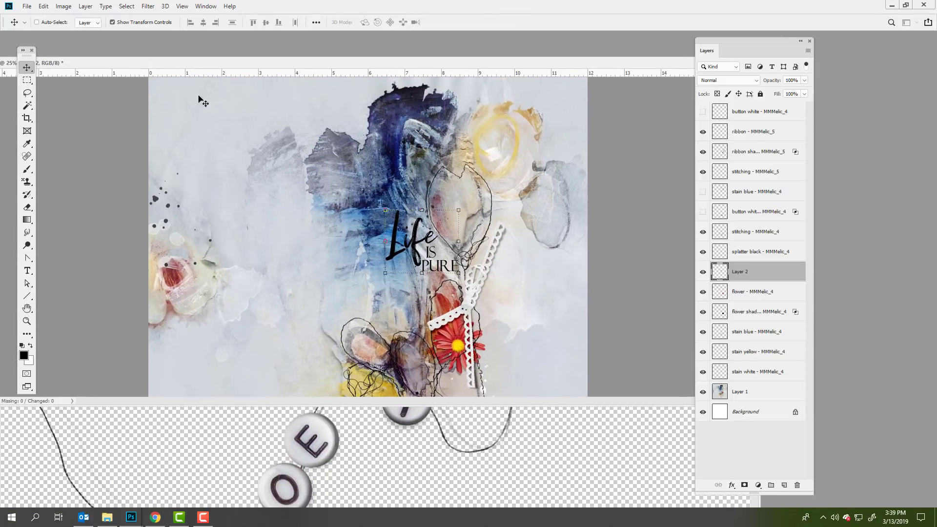
# Copy the POETRY bead string into Untitled-1 as the topmost layer, position it just below "Life is pure", and close its source document.
pyautogui.click(315, 425)
pyautogui.moveTo(344, 385); pyautogui.dragTo(480, 281)
pyautogui.moveTo(730, 271); pyautogui.dragTo(752, 113)
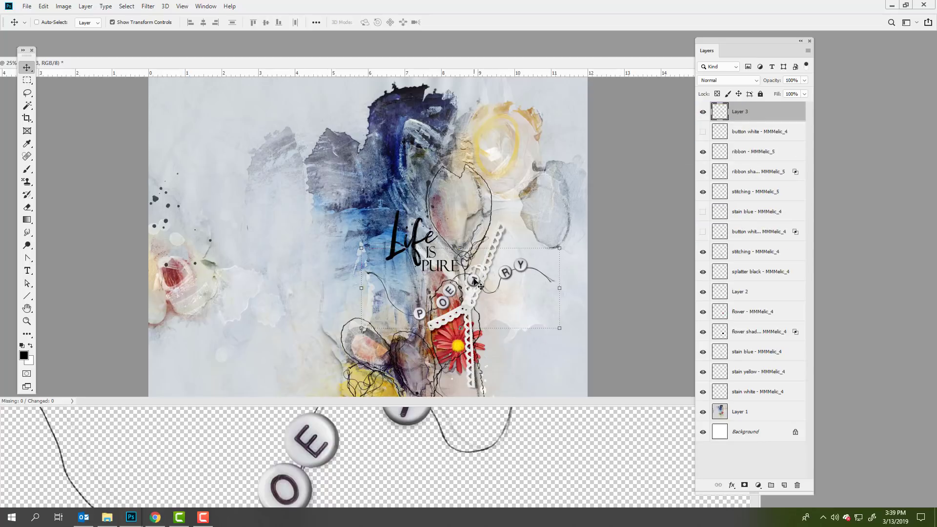
pyautogui.moveTo(483, 273); pyautogui.dragTo(504, 263)
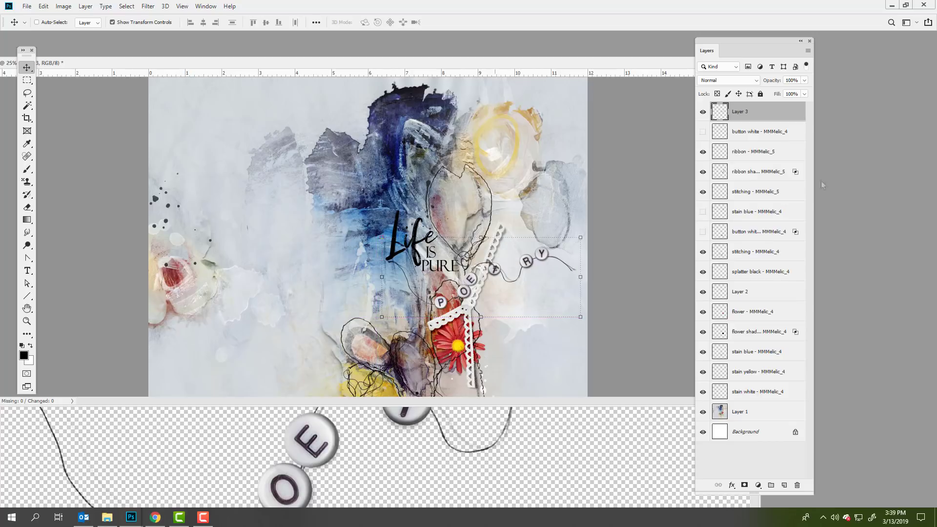
pyautogui.click(253, 448)
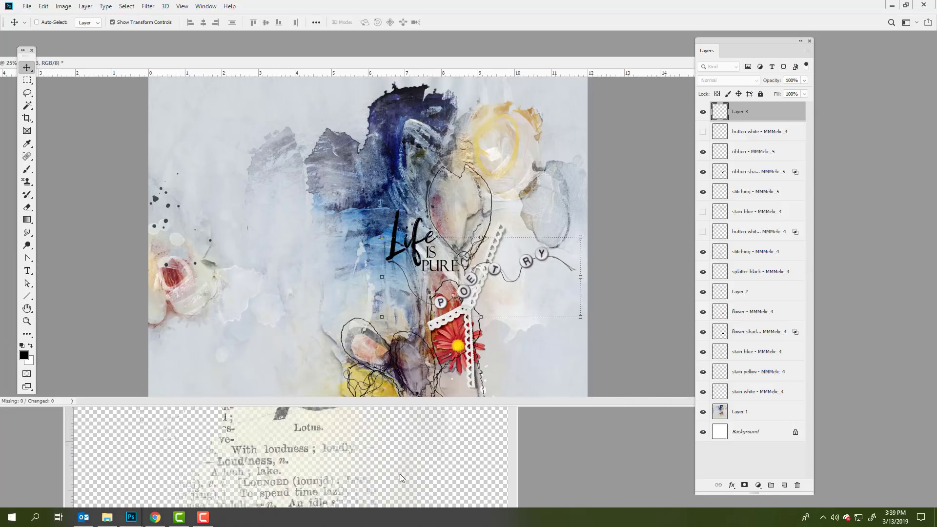
# Copy the WTLotus word transfer into Untitled-1 as the topmost layer, position it over the yellow flower, and set its blend mode to Color Burn.
pyautogui.moveTo(301, 411); pyautogui.dragTo(509, 271)
pyautogui.moveTo(510, 234); pyautogui.dragTo(506, 134)
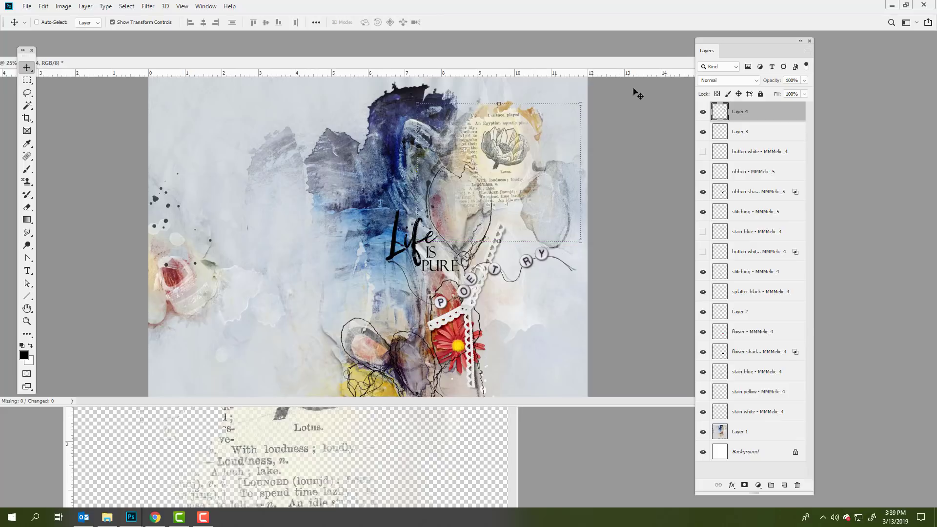
pyautogui.click(727, 80)
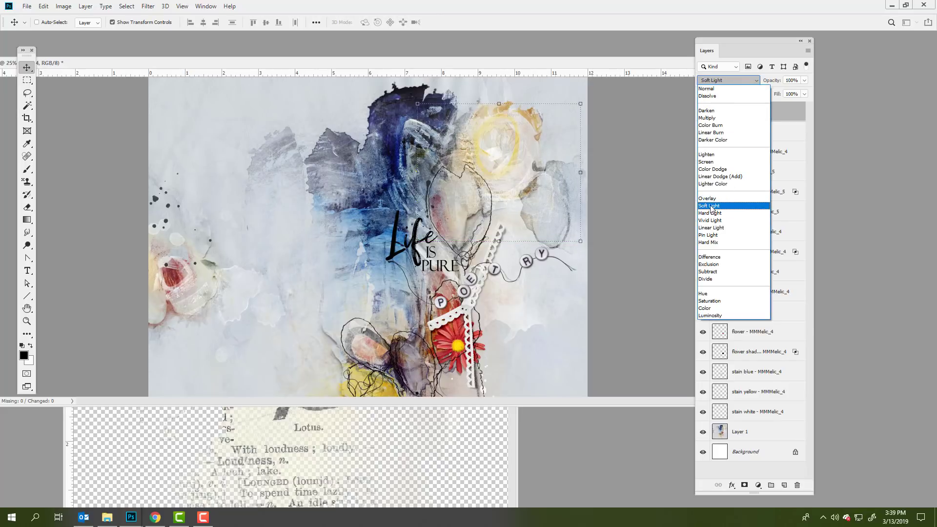
pyautogui.click(716, 126)
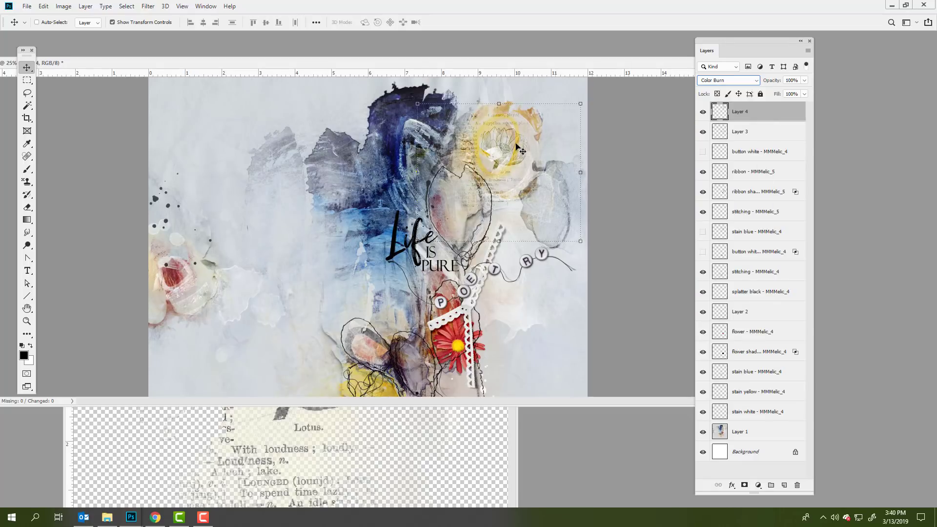
# Close the WTLotus source document and reposition the Untitled-1 window to show the whole page.
pyautogui.moveTo(512, 63); pyautogui.dragTo(461, 45)
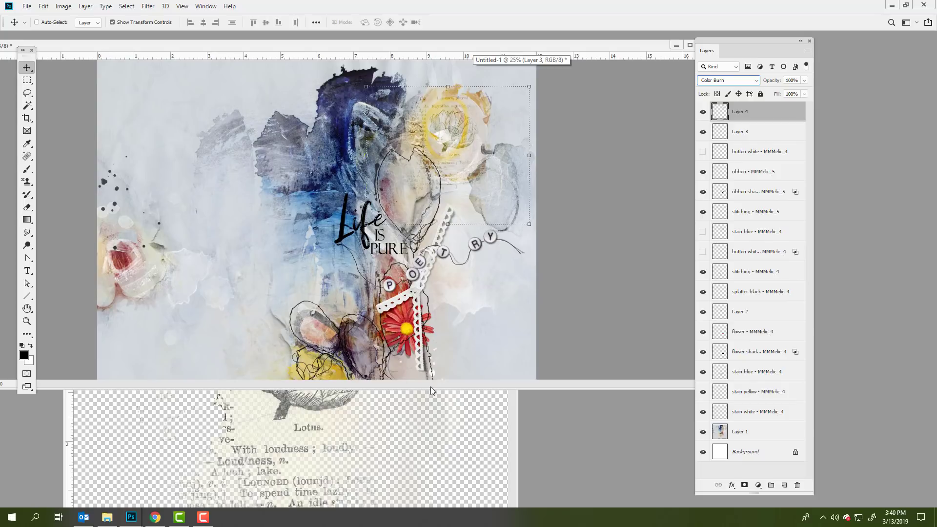
pyautogui.moveTo(429, 400); pyautogui.dragTo(417, 508)
pyautogui.click(402, 455)
pyautogui.click(503, 231)
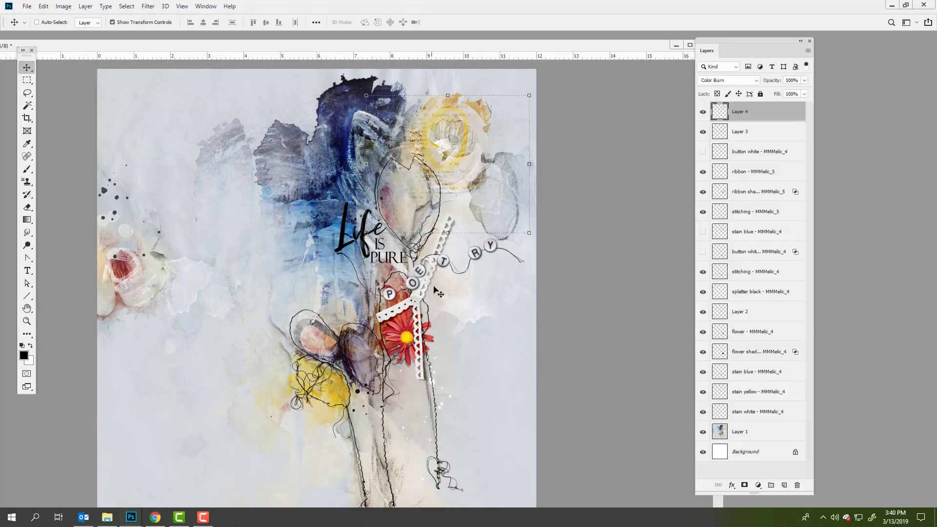
pyautogui.moveTo(406, 46)
pyautogui.mouseDown()
pyautogui.moveTo(431, 34)
pyautogui.moveTo(422, 40)
pyautogui.mouseUp()
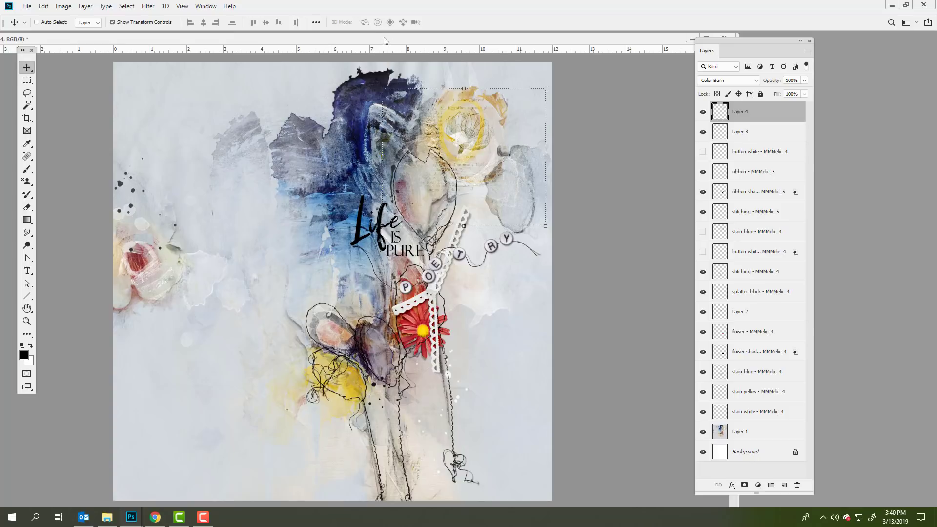
pyautogui.moveTo(386, 36); pyautogui.dragTo(386, 41)
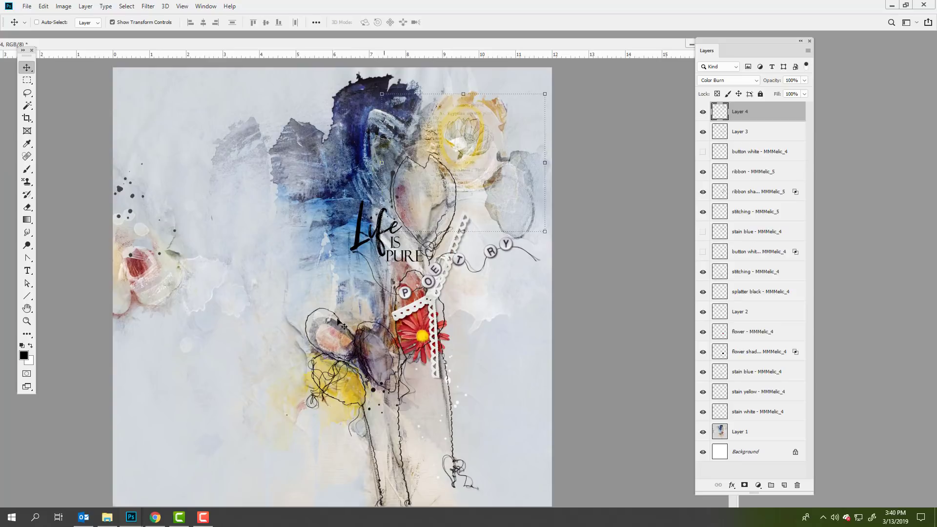
# Open AASPN_PaperTextures10_4.png, AASPN_PaperTextures10_5.png and AASPN_PaperTextures10_9.png together from the PaperTextures No 10 folder.
pyautogui.click(27, 6)
pyautogui.click(39, 26)
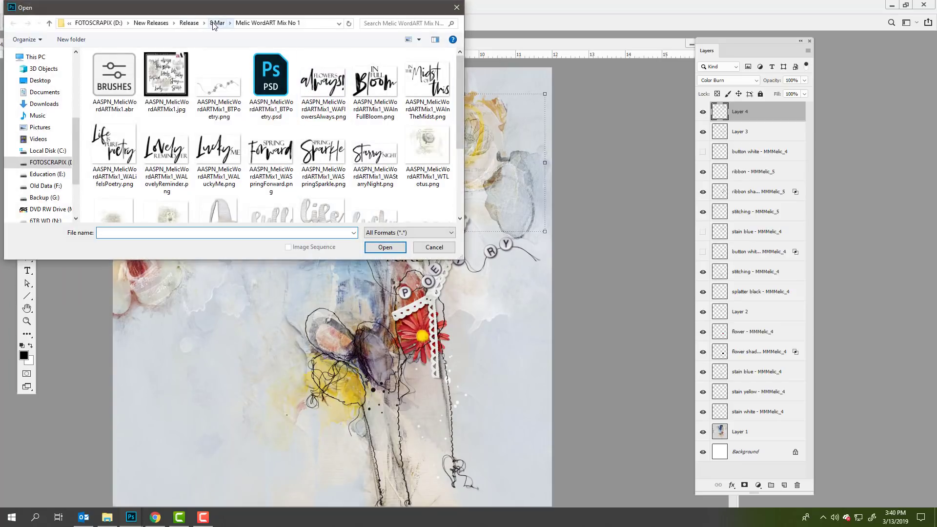
pyautogui.doubleClick(217, 24)
pyautogui.doubleClick(273, 72)
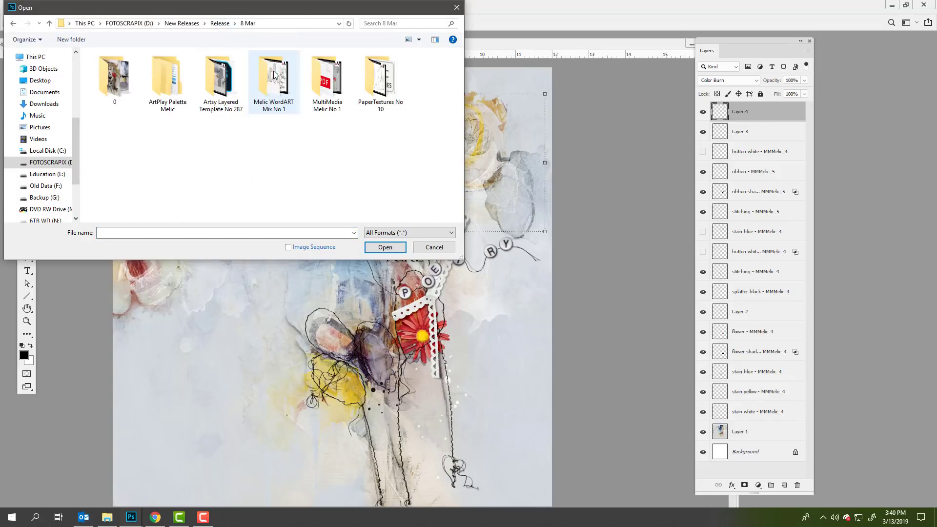
pyautogui.doubleClick(381, 77)
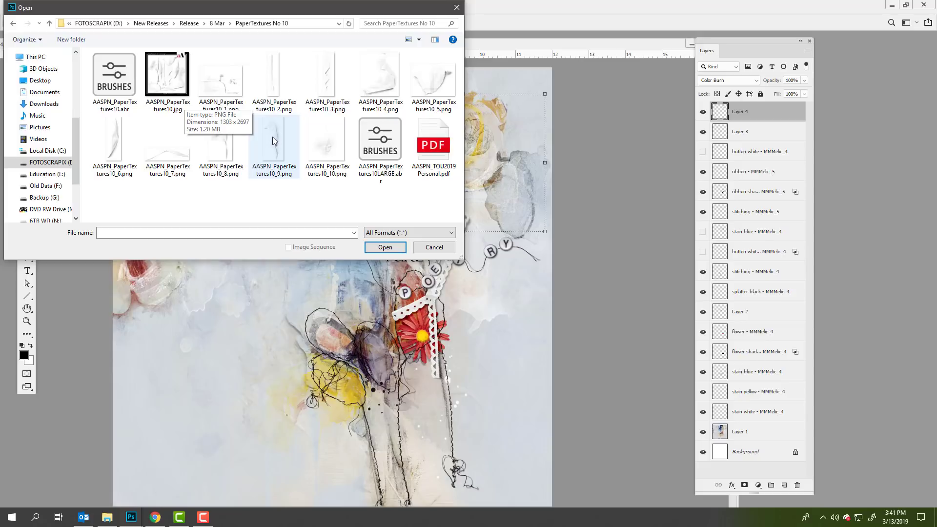
pyautogui.click(271, 142)
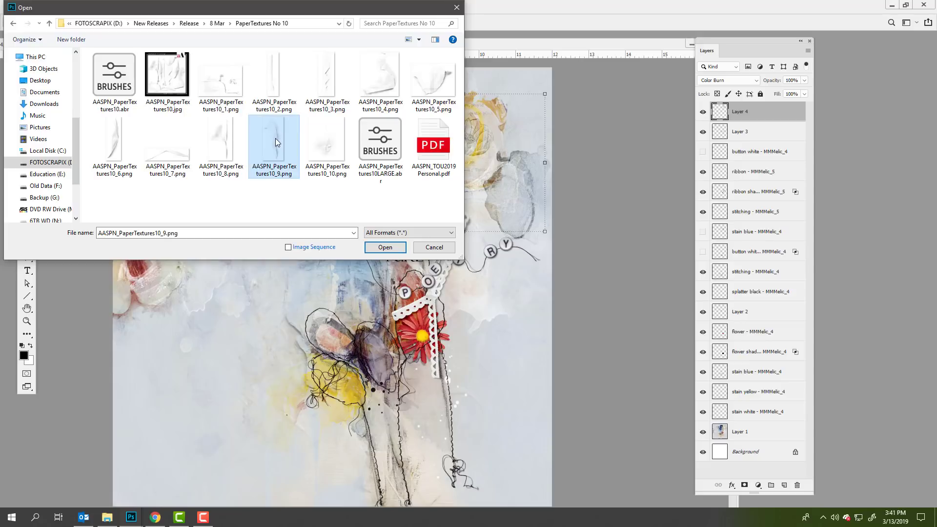
pyautogui.keyDown('ctrl'); pyautogui.click(437, 88); pyautogui.keyUp('ctrl')
pyautogui.keyDown('ctrl'); pyautogui.click(379, 83); pyautogui.keyUp('ctrl')
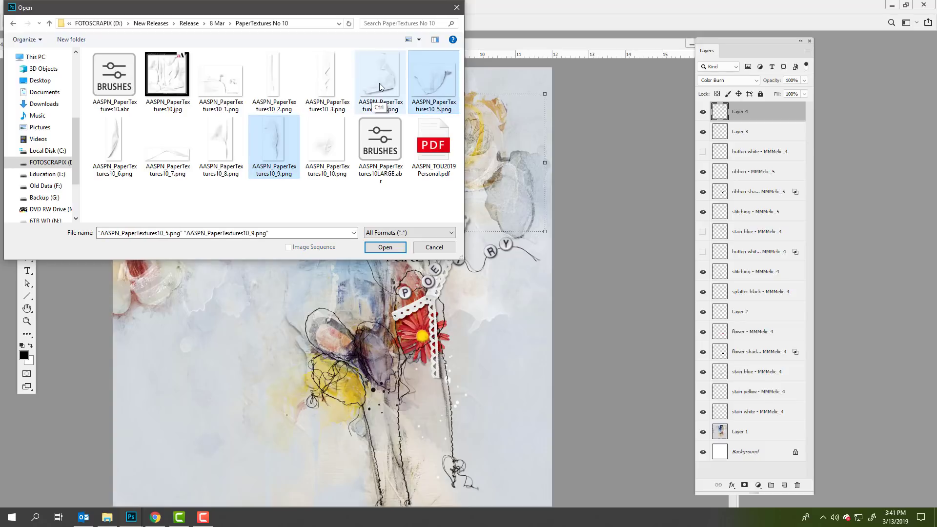
pyautogui.click(385, 247)
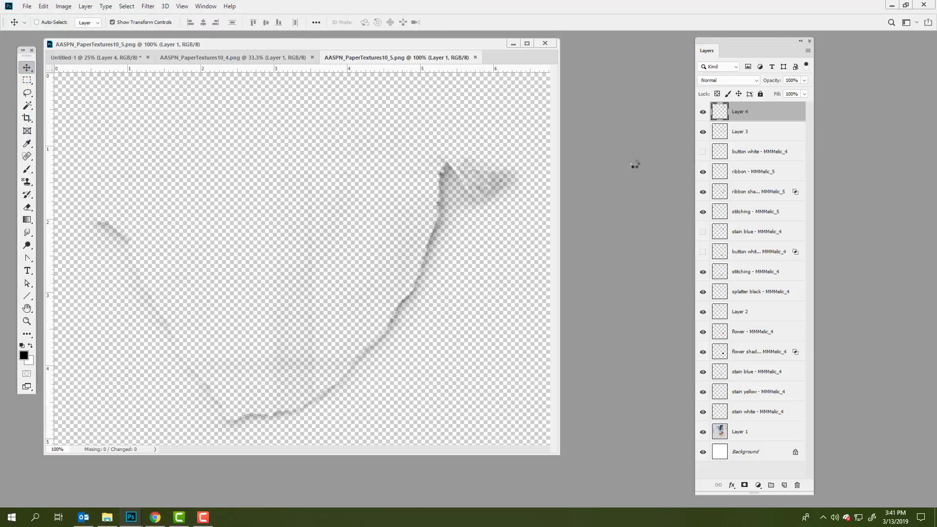
# Separate the three PaperTextures documents into their own floating windows and position Untitled-1 beside them.
pyautogui.moveTo(227, 53); pyautogui.dragTo(700, 100)
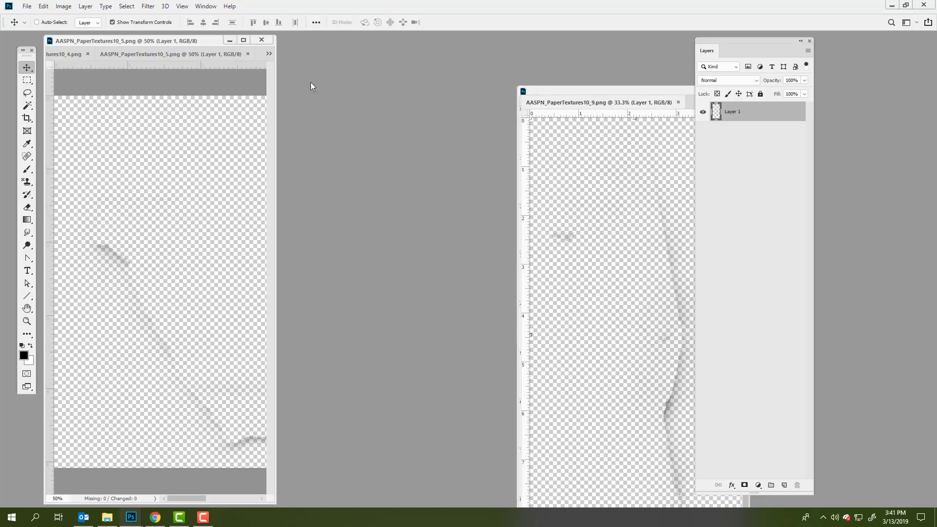
pyautogui.moveTo(212, 56); pyautogui.dragTo(700, 99)
pyautogui.moveTo(275, 103); pyautogui.dragTo(661, 88)
pyautogui.moveTo(532, 40); pyautogui.dragTo(496, 42)
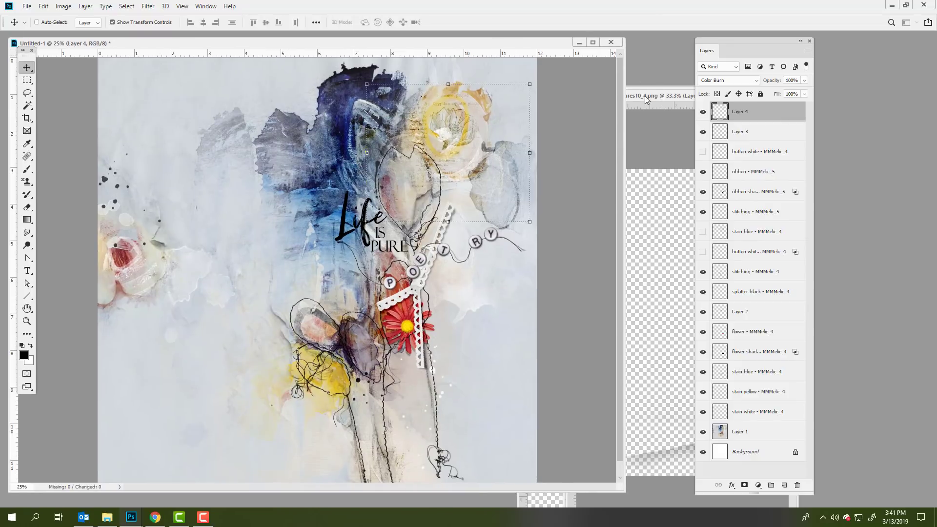
# Copy the AASPN_PaperTextures10_4 texture into Untitled-1 as the topmost layer and move it over the ribbon and red flower.
pyautogui.click(645, 96)
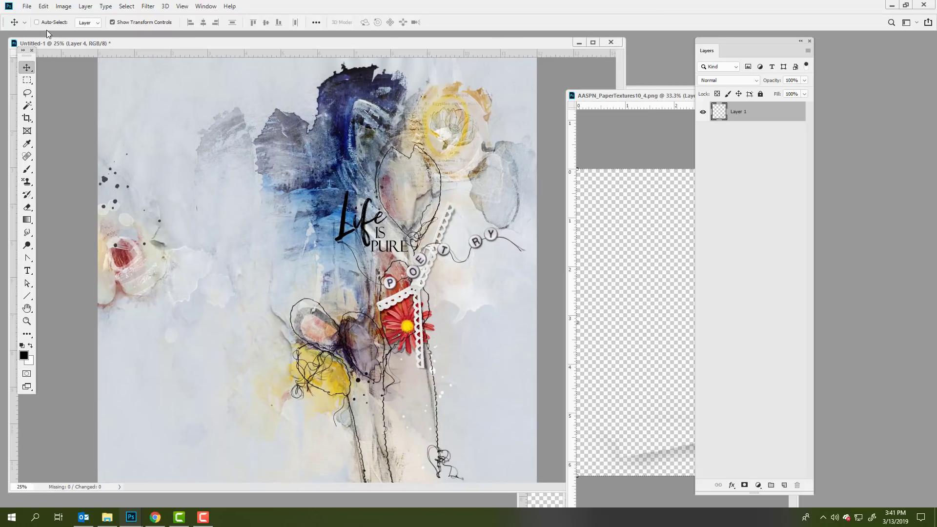
pyautogui.moveTo(680, 455); pyautogui.dragTo(216, 289)
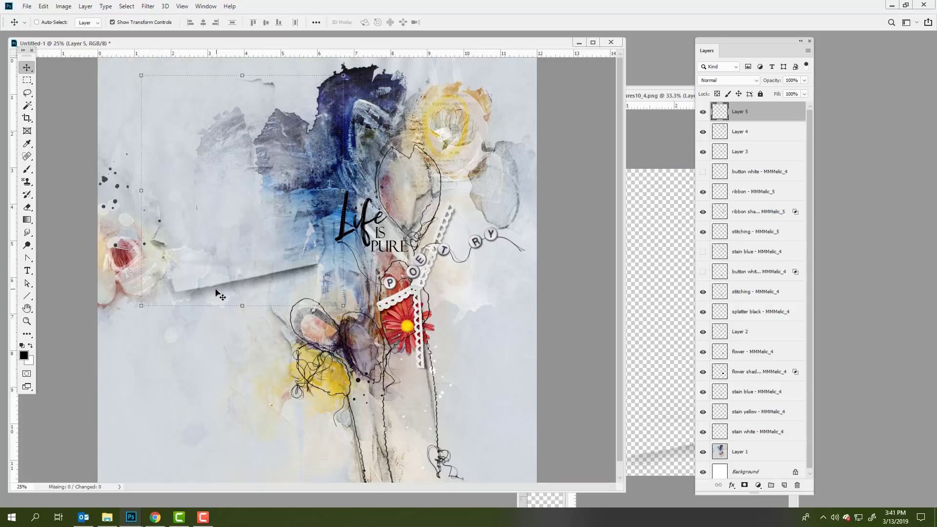
pyautogui.moveTo(276, 281); pyautogui.dragTo(485, 321)
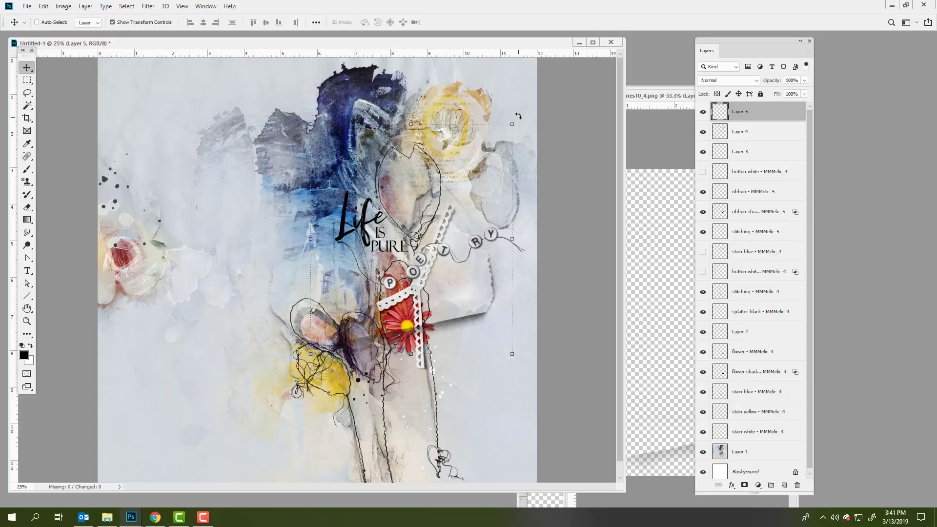
# Rotate the PaperTextures10_4 layer to about -77° and place its shadowed edge just right of the stems in the page's lower half.
pyautogui.moveTo(520, 118); pyautogui.dragTo(429, 163)
pyautogui.moveTo(471, 214); pyautogui.dragTo(439, 357)
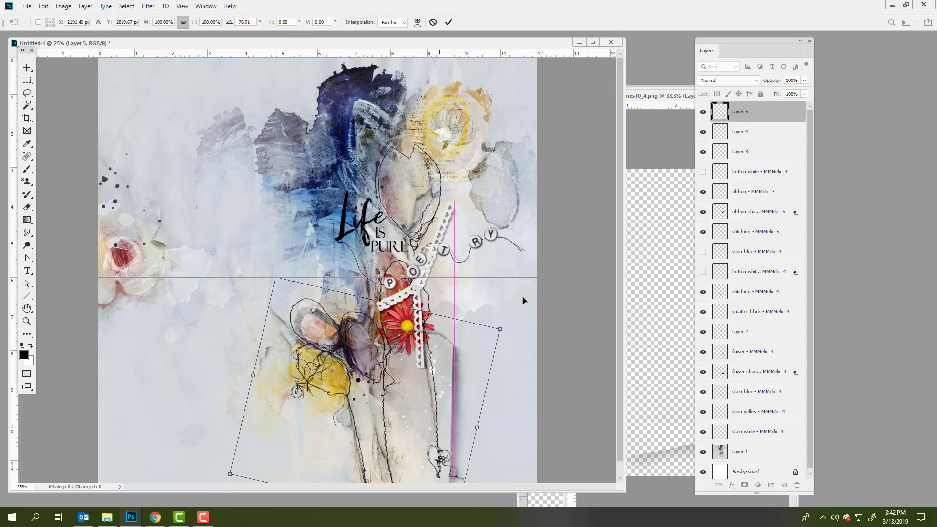
pyautogui.click(432, 20)
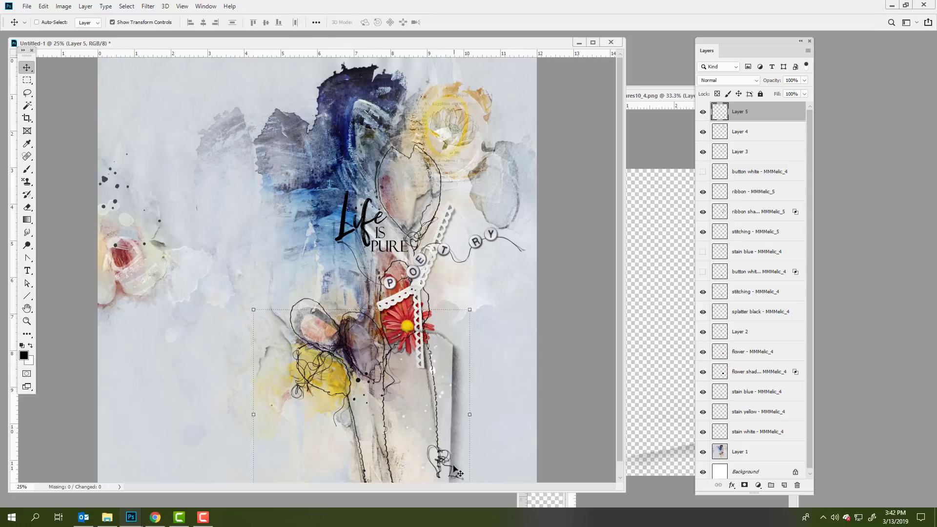
pyautogui.moveTo(459, 362); pyautogui.dragTo(473, 358)
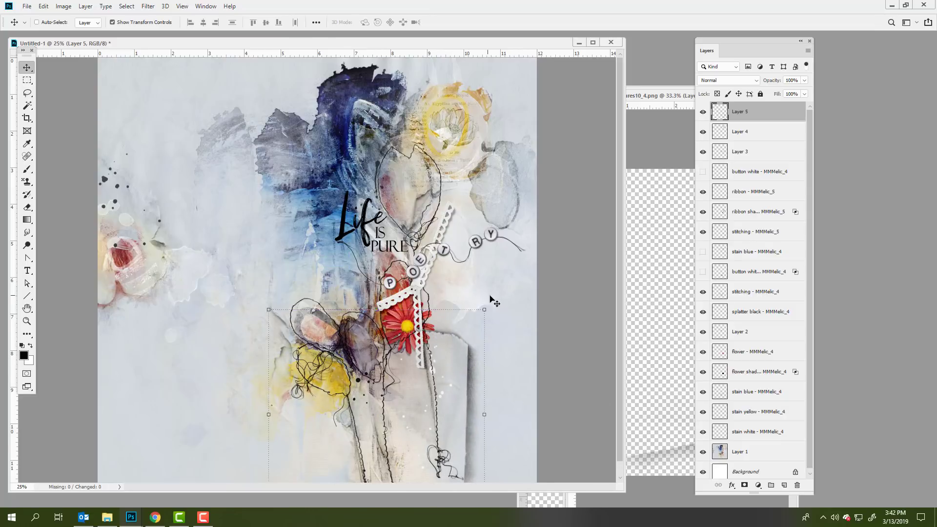
# Rotate the PaperTextures10_4 layer about 4° clockwise, scale it down slightly, and close its source document.
pyautogui.moveTo(490, 303); pyautogui.dragTo(460, 341)
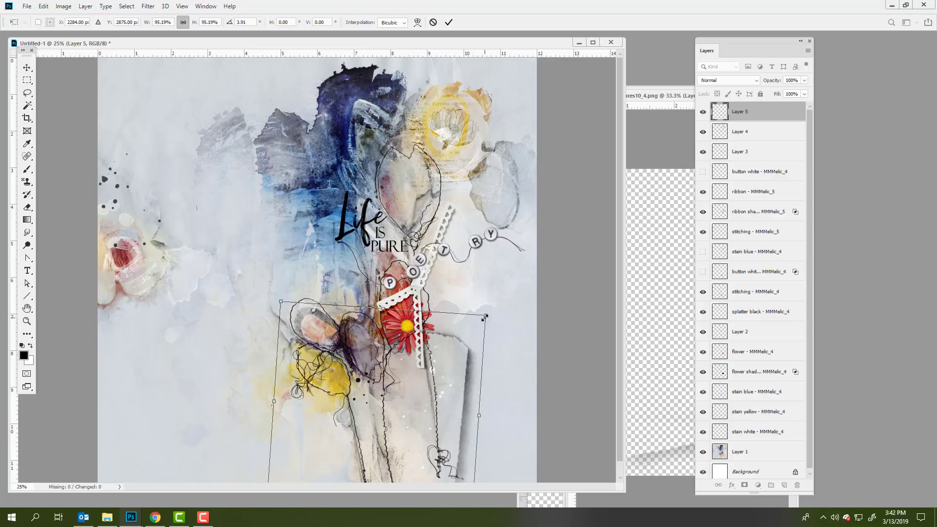
pyautogui.moveTo(492, 311); pyautogui.dragTo(476, 323)
pyautogui.click(449, 23)
pyautogui.moveTo(662, 98); pyautogui.dragTo(343, 125)
pyautogui.click(400, 112)
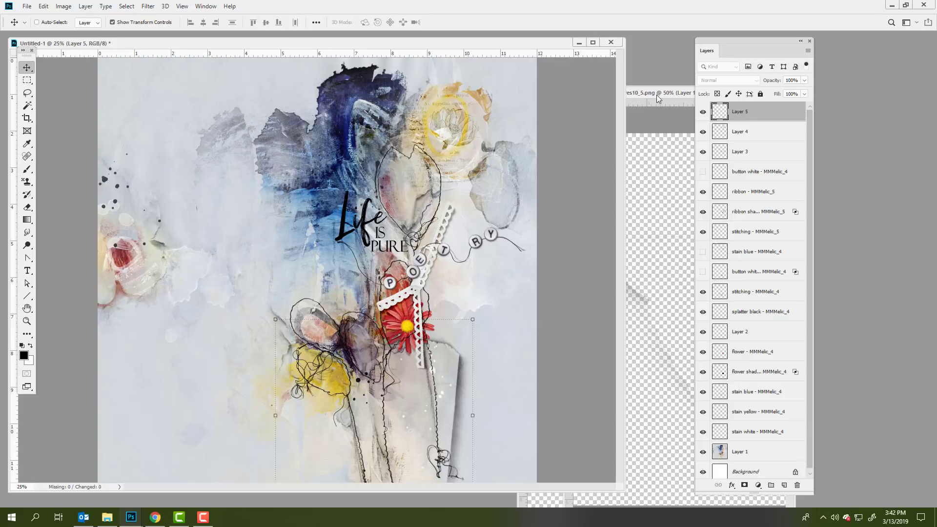
# Copy the AASPN_PaperTextures10_5 texture into Untitled-1 as the topmost layer, place it at the page's top edge, and close its source document.
pyautogui.moveTo(657, 95); pyautogui.dragTo(546, 89)
pyautogui.moveTo(536, 296); pyautogui.dragTo(277, 191)
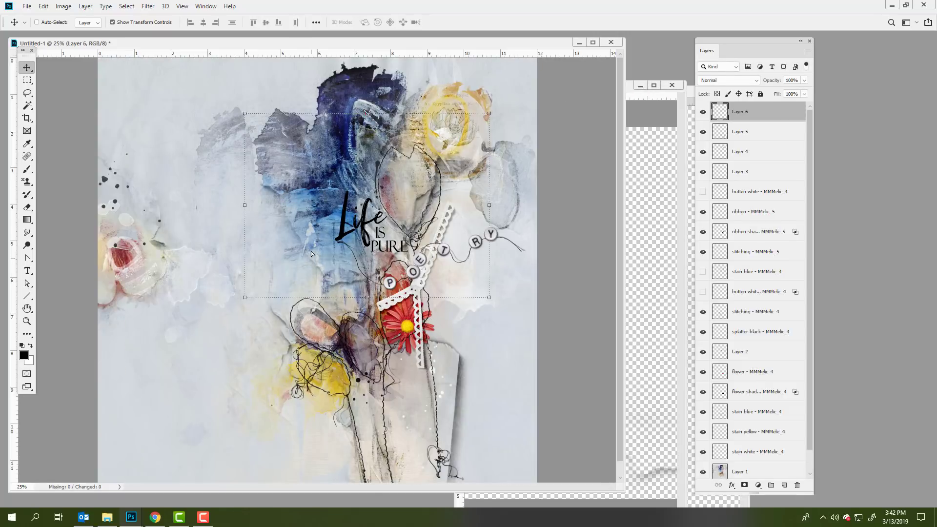
pyautogui.moveTo(311, 251); pyautogui.dragTo(261, 154)
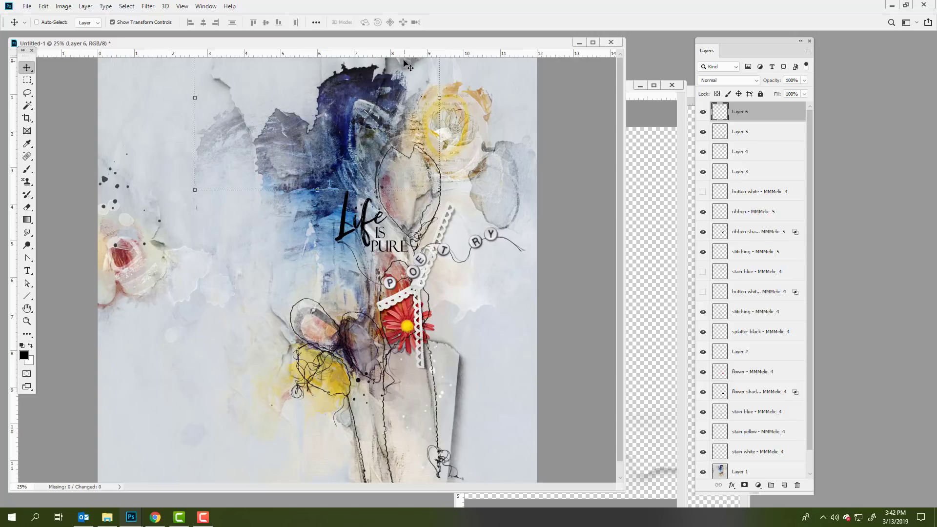
pyautogui.moveTo(405, 63); pyautogui.dragTo(408, 68)
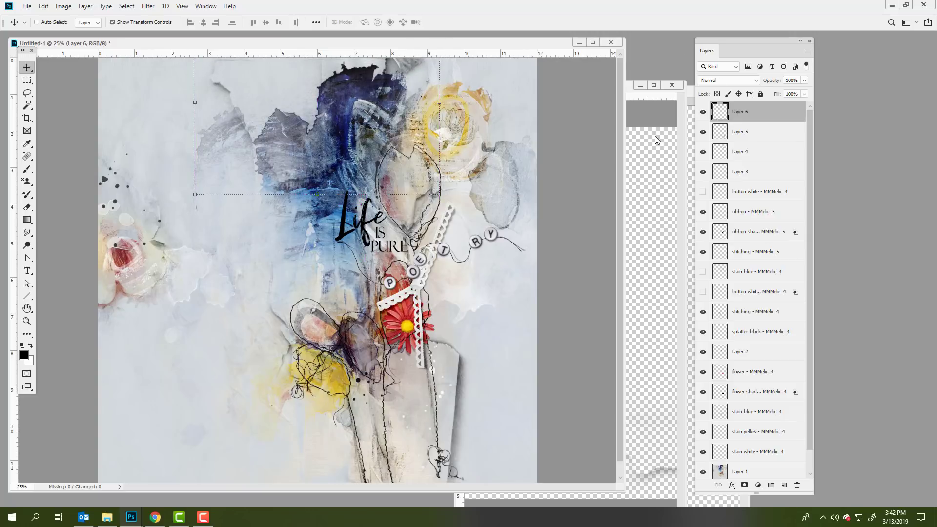
pyautogui.click(655, 117)
pyautogui.moveTo(617, 88); pyautogui.dragTo(475, 135)
pyautogui.click(529, 132)
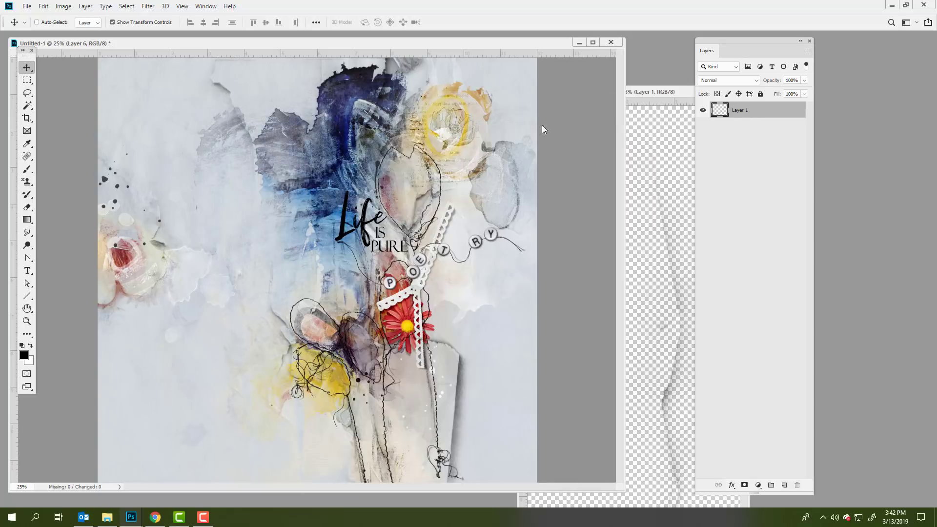
# Copy the AASPN_PaperTextures10_9 texture into Untitled-1 along the page's lower left edge, rotated about -1.25°, and close its source document.
pyautogui.moveTo(653, 91); pyautogui.dragTo(456, 75)
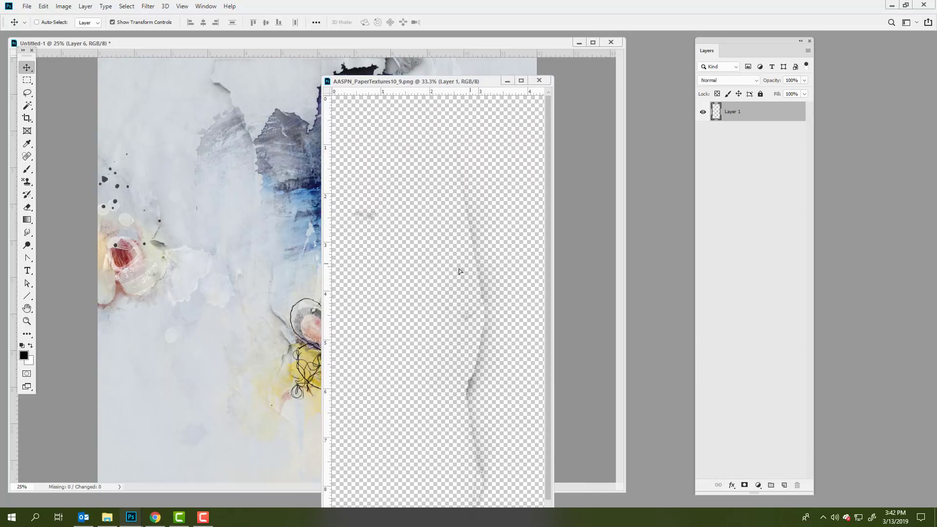
pyautogui.moveTo(459, 271); pyautogui.dragTo(362, 445)
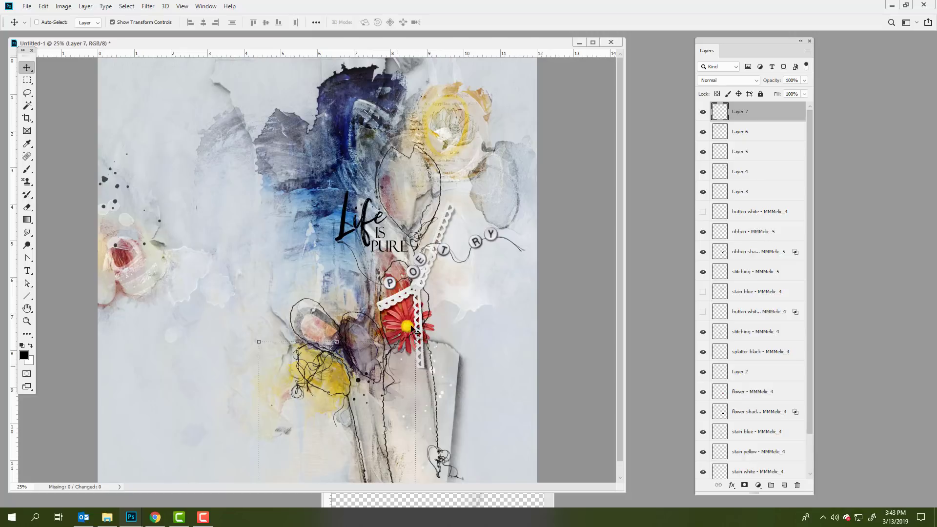
pyautogui.moveTo(424, 336); pyautogui.dragTo(423, 332)
pyautogui.moveTo(367, 420); pyautogui.dragTo(104, 275)
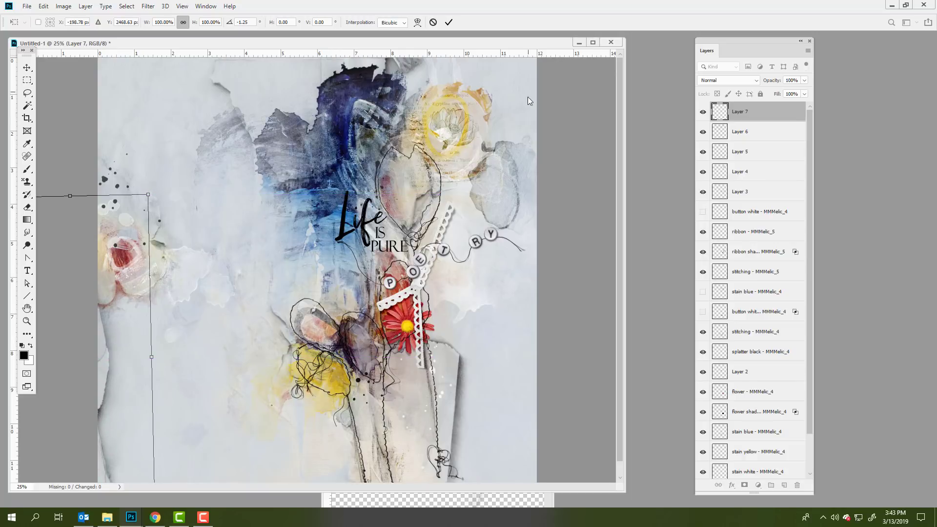
pyautogui.click(449, 22)
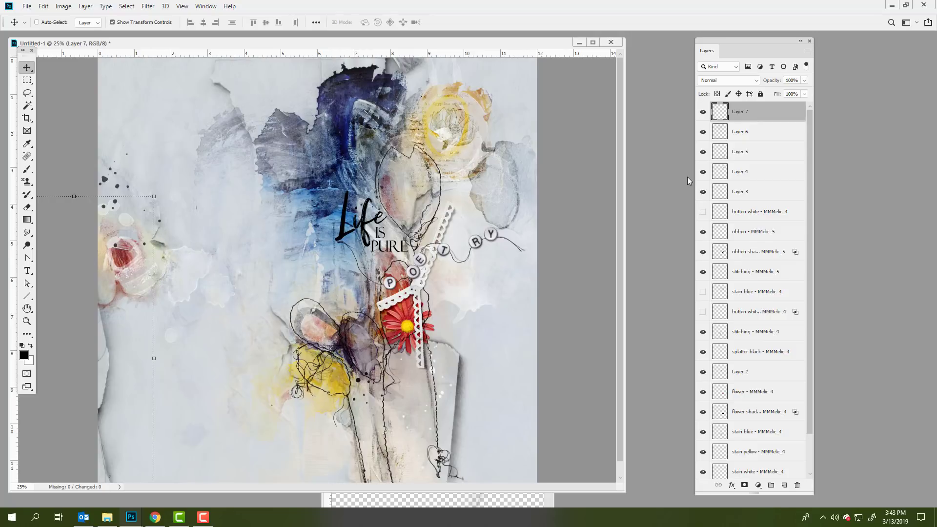
pyautogui.click(494, 497)
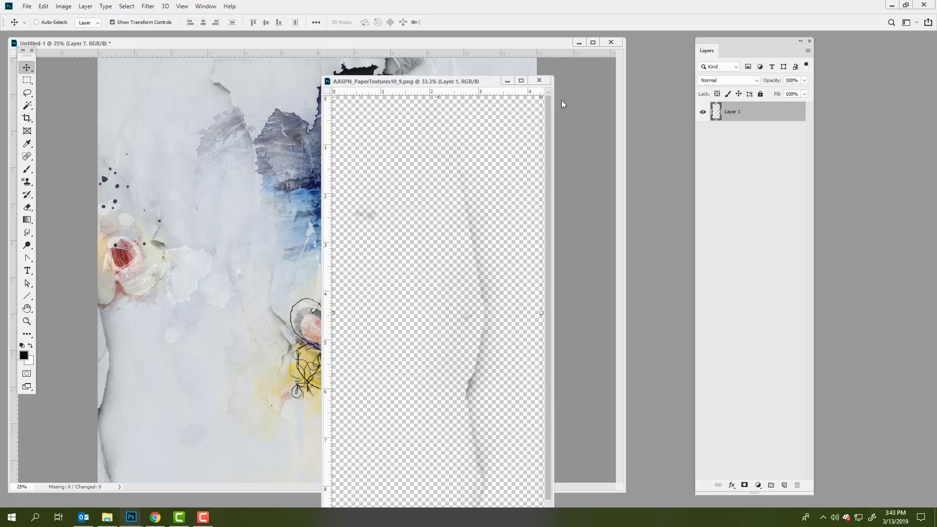
pyautogui.click(573, 76)
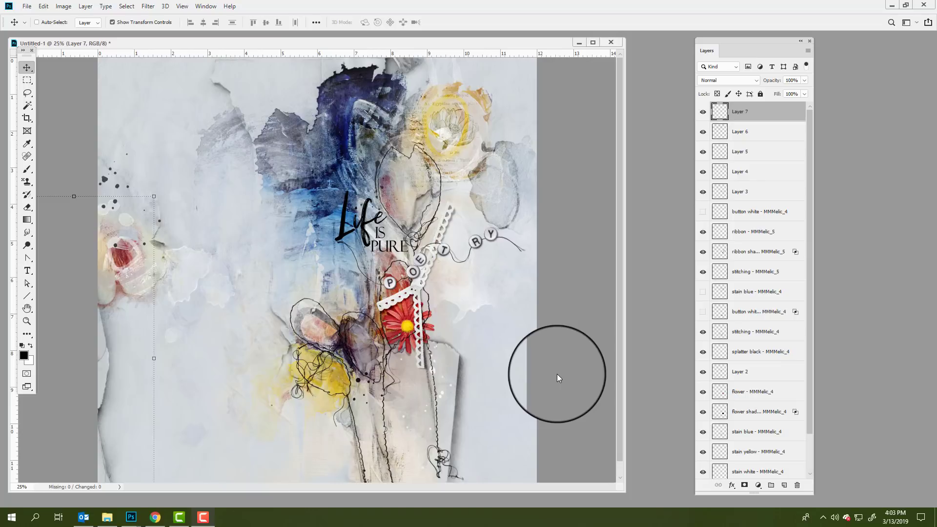
# Save the layered page as test.psd in the 0 folder inside 8 Mar, keeping layers and Maximize Compatibility on.
pyautogui.click(26, 7)
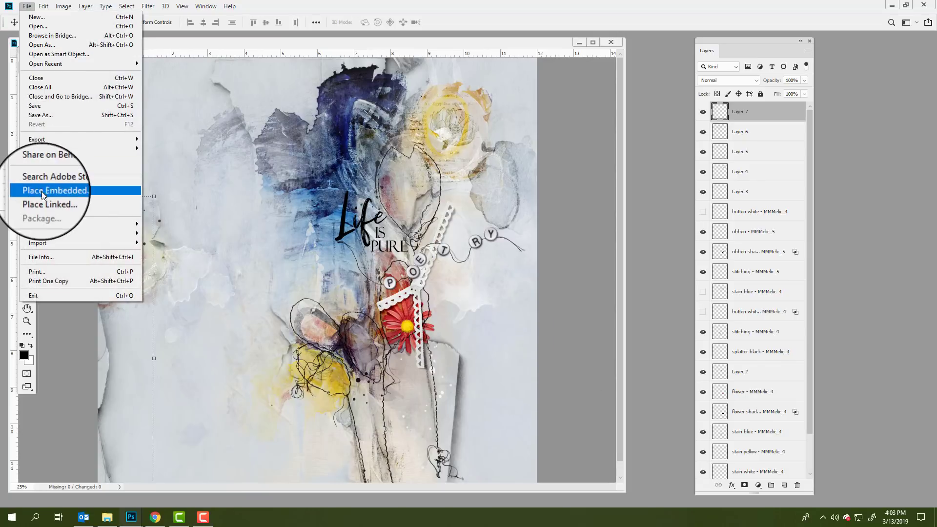
pyautogui.click(55, 118)
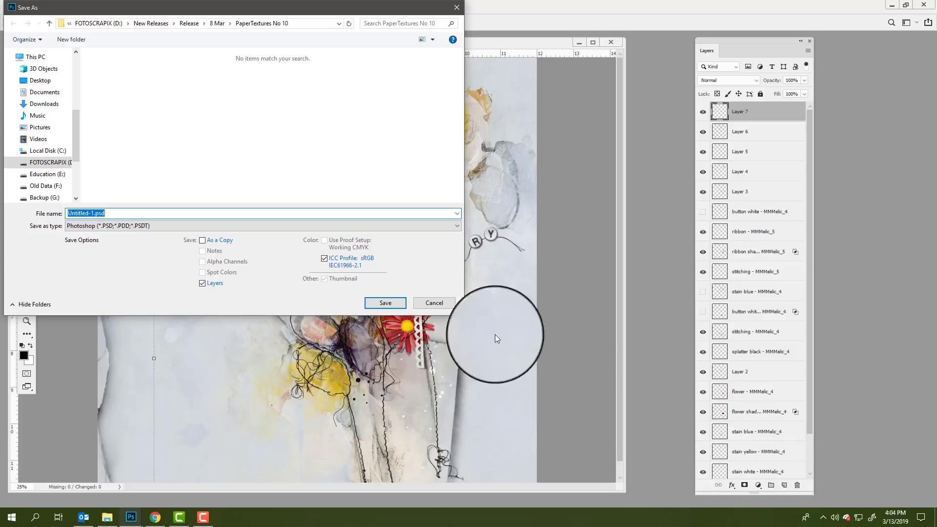
pyautogui.click(87, 213)
pyautogui.doubleClick(87, 213)
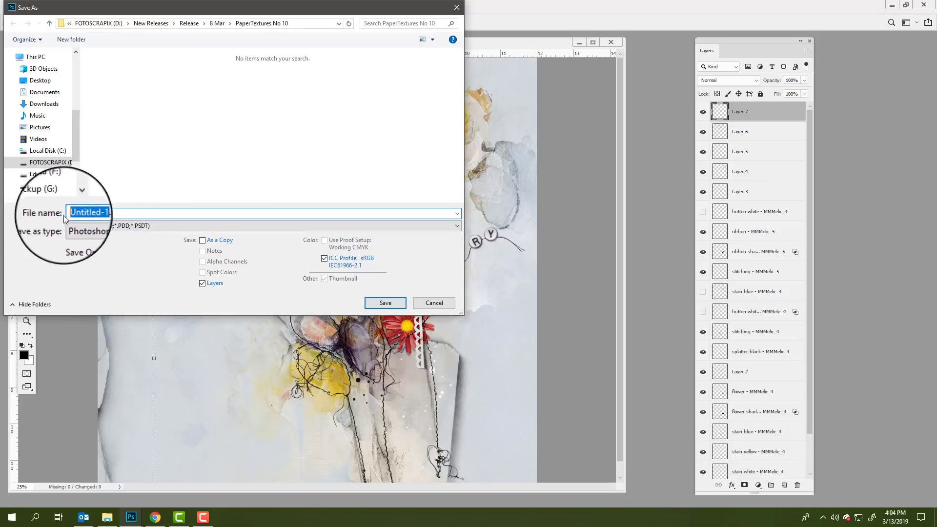
pyautogui.click(64, 215)
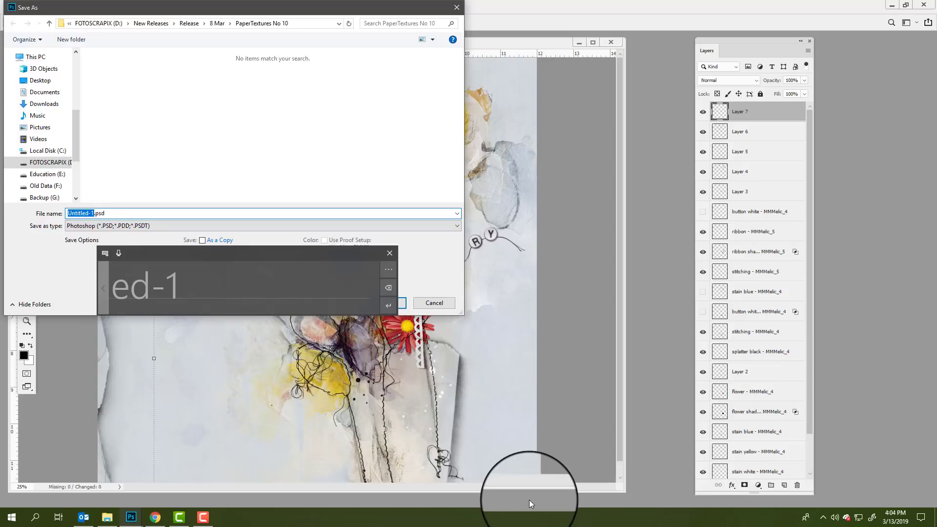
pyautogui.write('test')
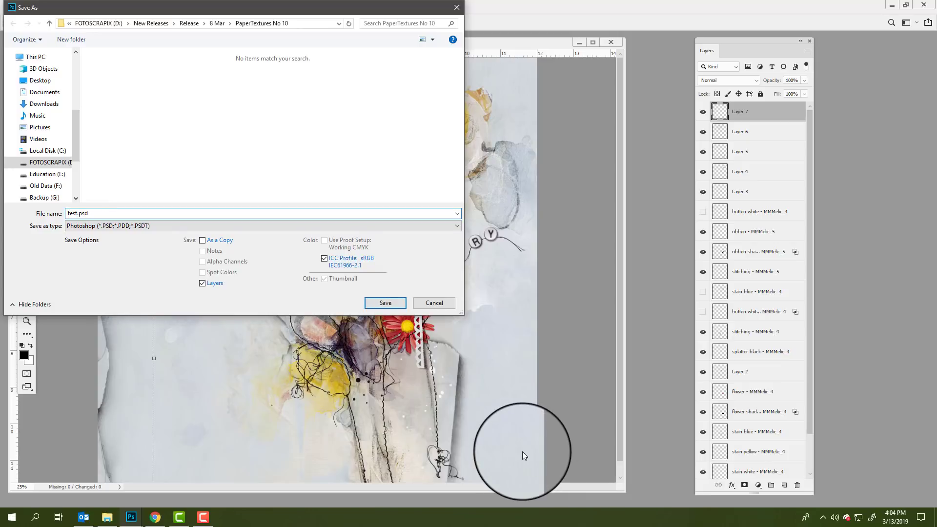
pyautogui.click(222, 25)
pyautogui.doubleClick(121, 69)
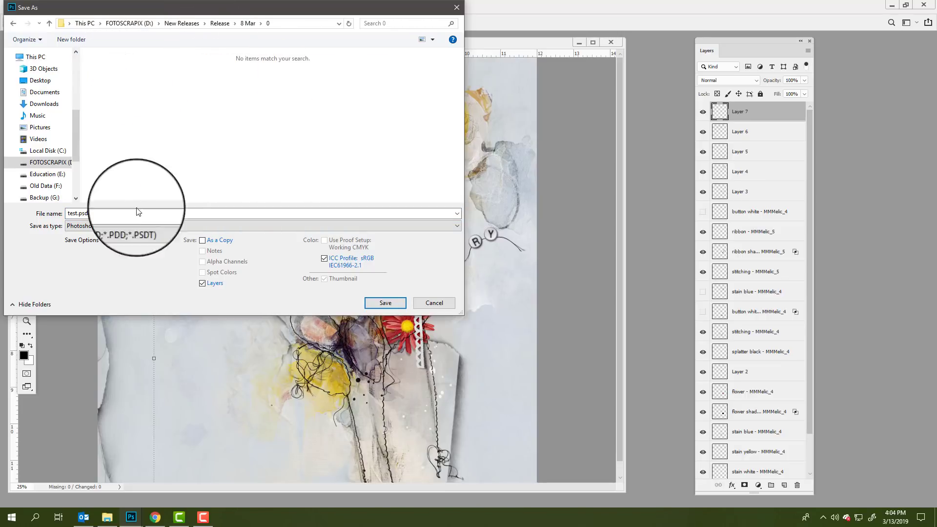
pyautogui.click(386, 303)
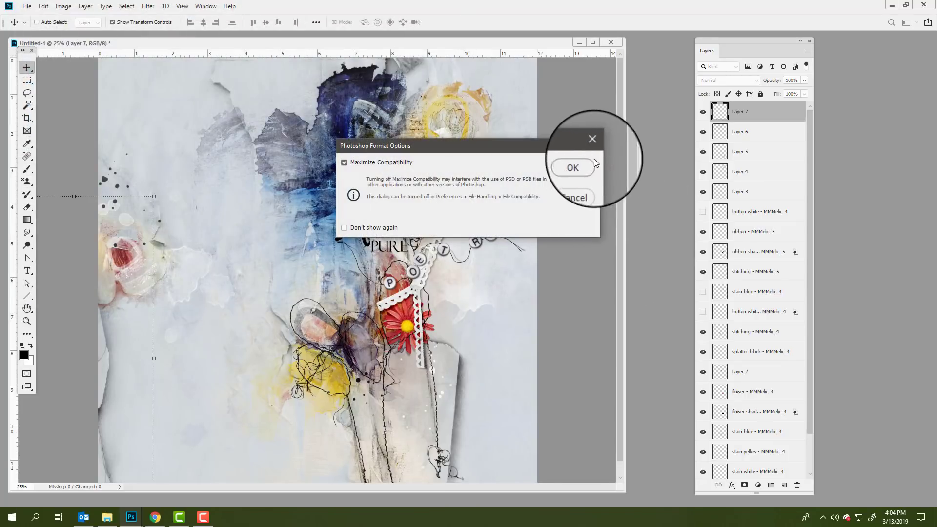
pyautogui.click(578, 166)
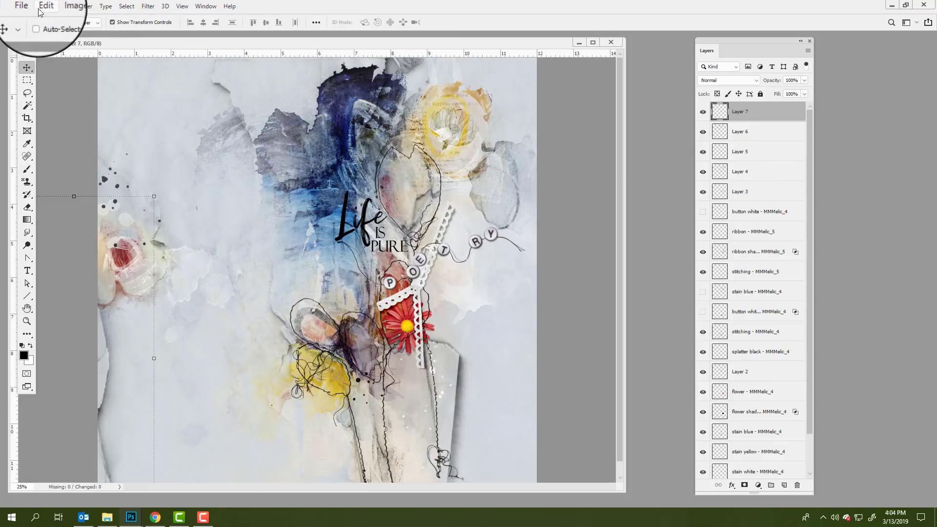
# Save a JPEG copy of the page as test.jpg in the same folder, with Maximum quality and Baseline ("Standard") format.
pyautogui.click(21, 6)
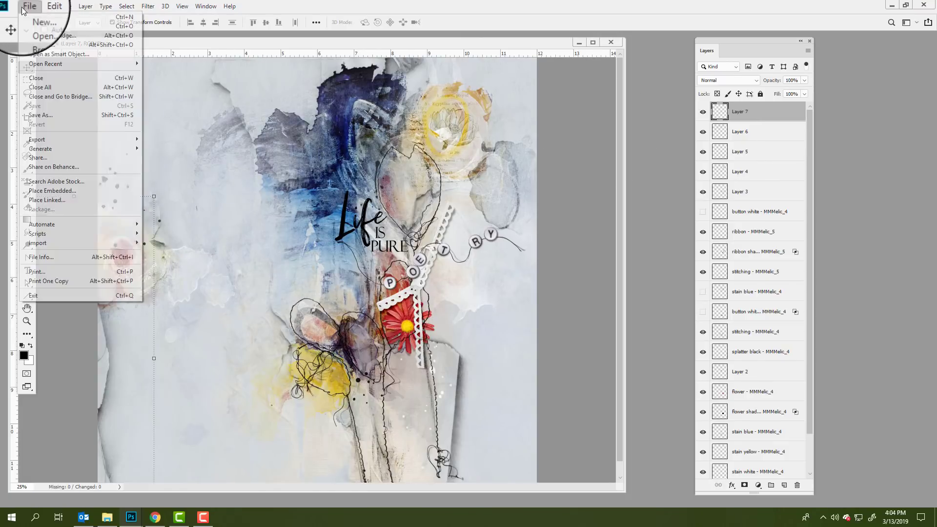
pyautogui.click(40, 115)
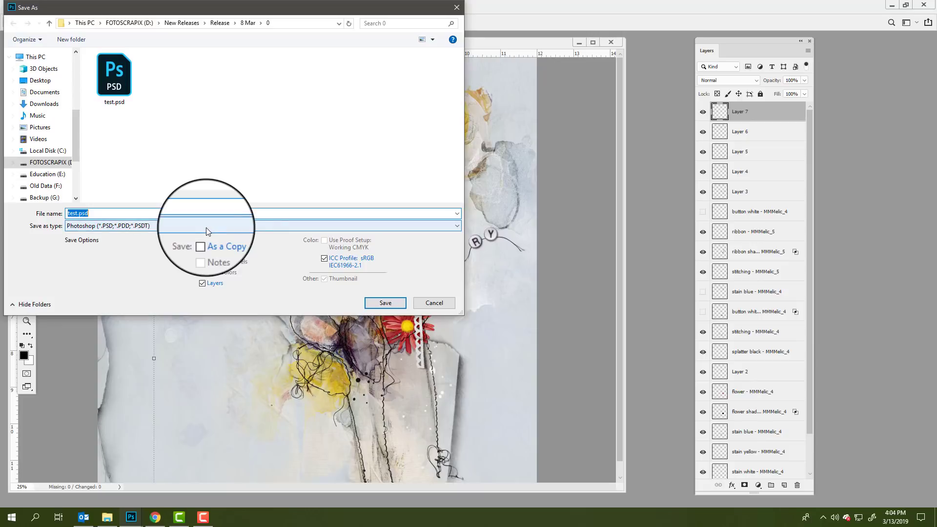
pyautogui.click(206, 227)
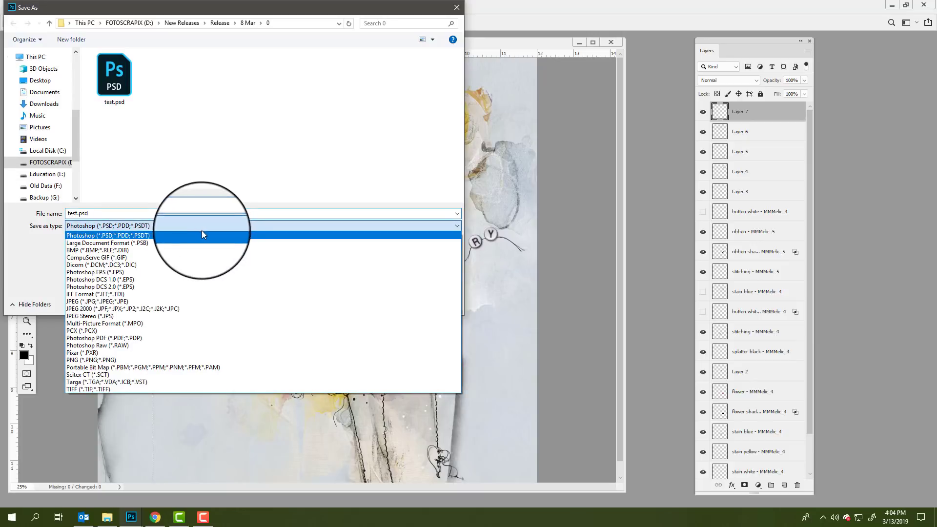
pyautogui.click(116, 300)
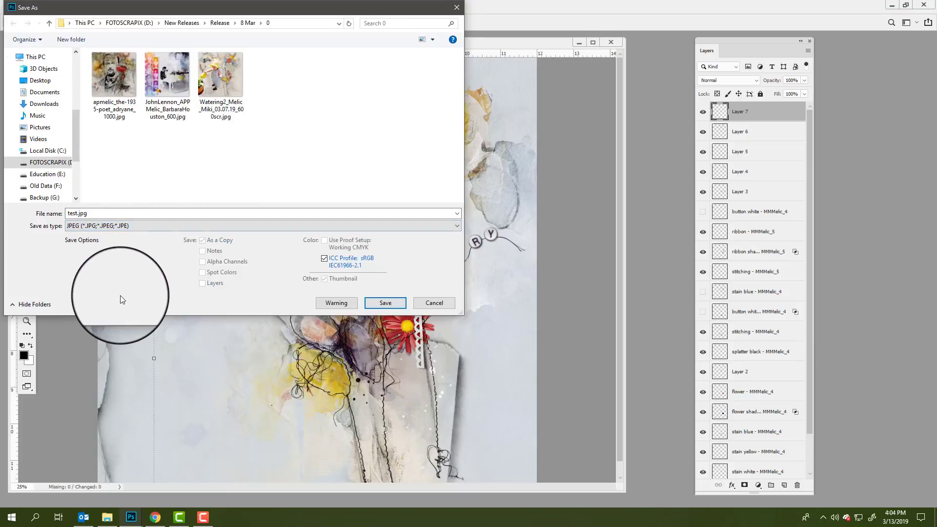
pyautogui.click(385, 303)
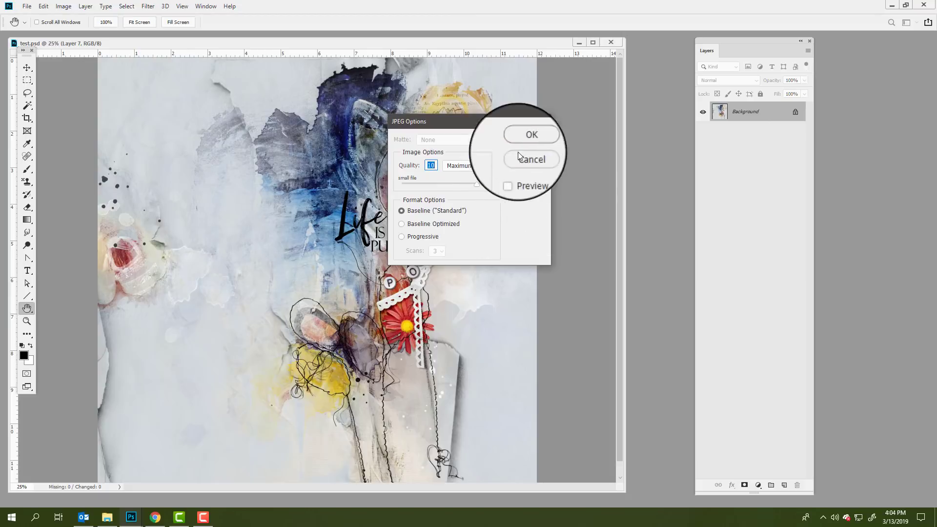
pyautogui.click(532, 141)
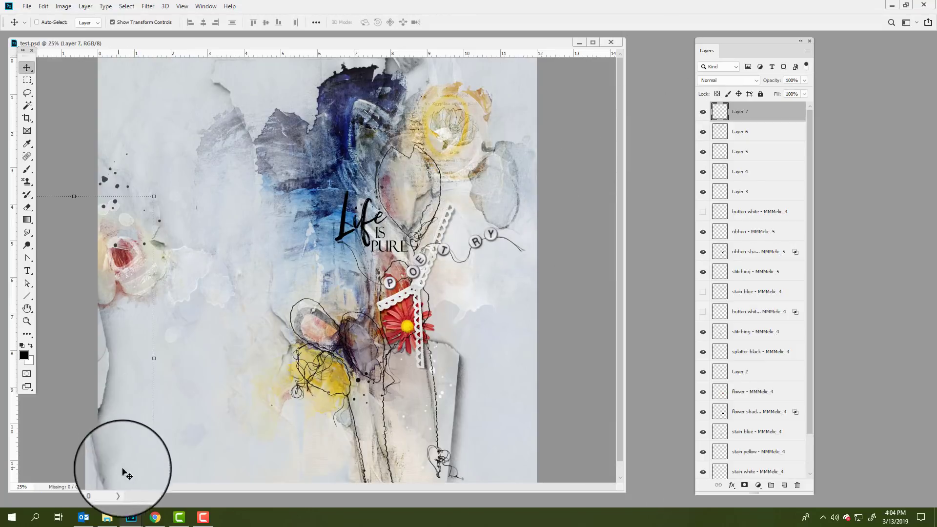
# Switch to File Explorer, browse FOTOSCRAPIX (D:) to New Releases, Release, 8 Mar, 0, and preview test.jpg.
pyautogui.click(107, 517)
pyautogui.click(50, 372)
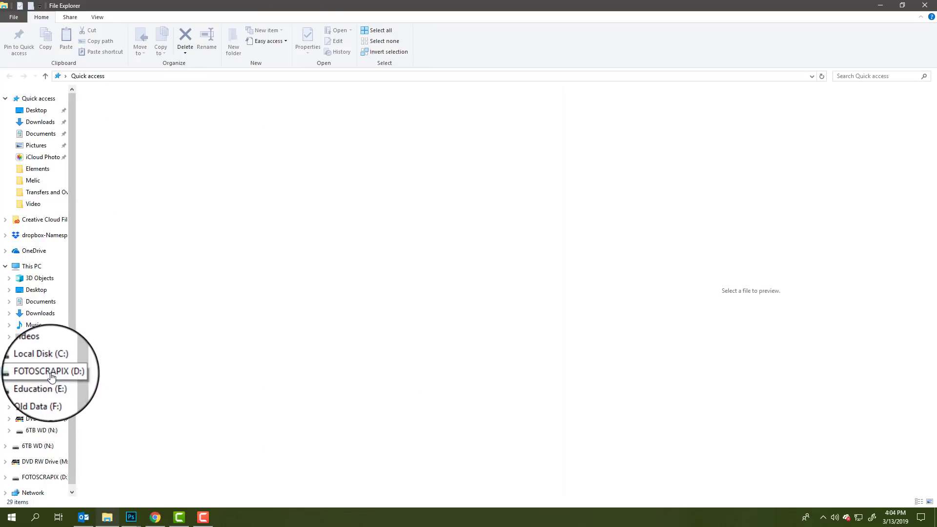
pyautogui.doubleClick(113, 248)
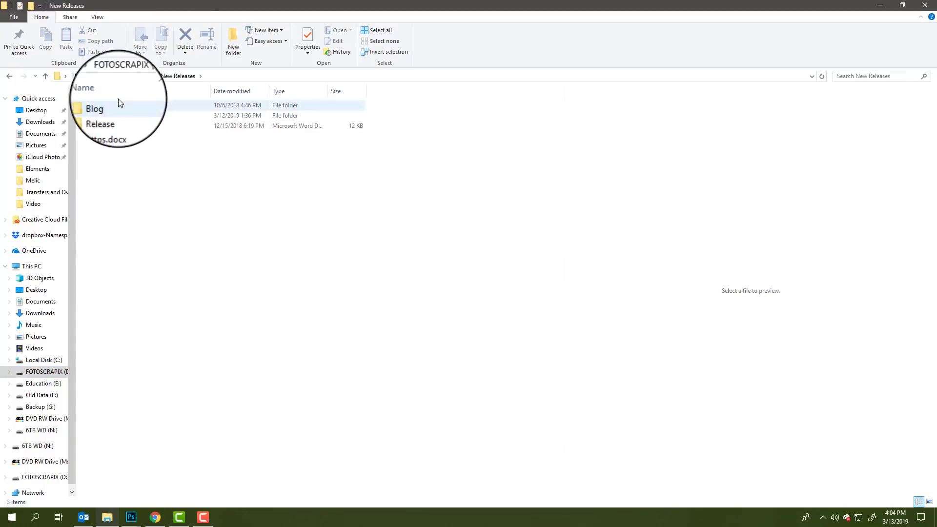
pyautogui.doubleClick(106, 117)
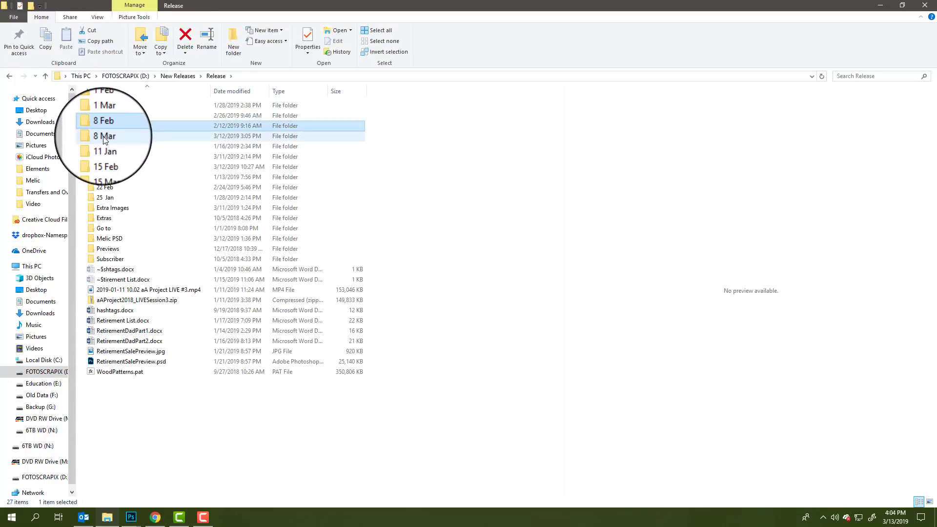
pyautogui.doubleClick(104, 136)
pyautogui.click(154, 137)
pyautogui.doubleClick(155, 137)
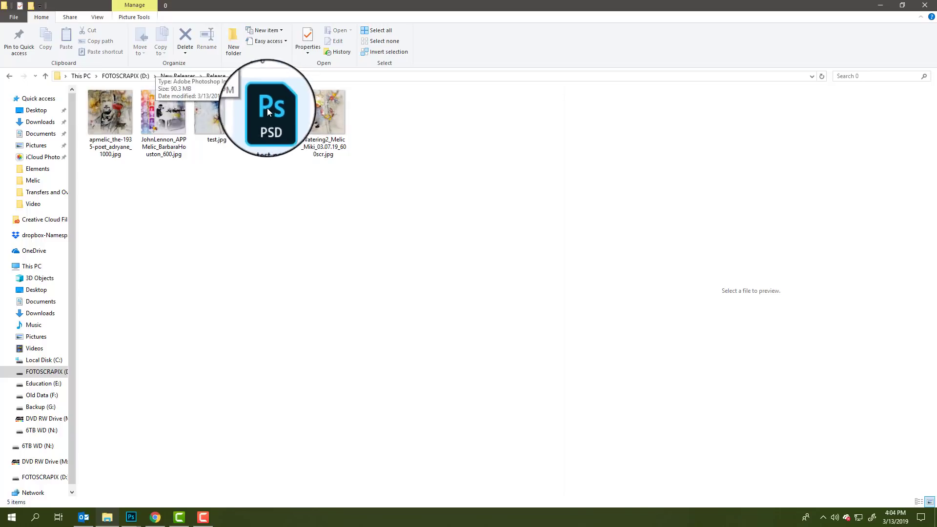
pyautogui.click(204, 126)
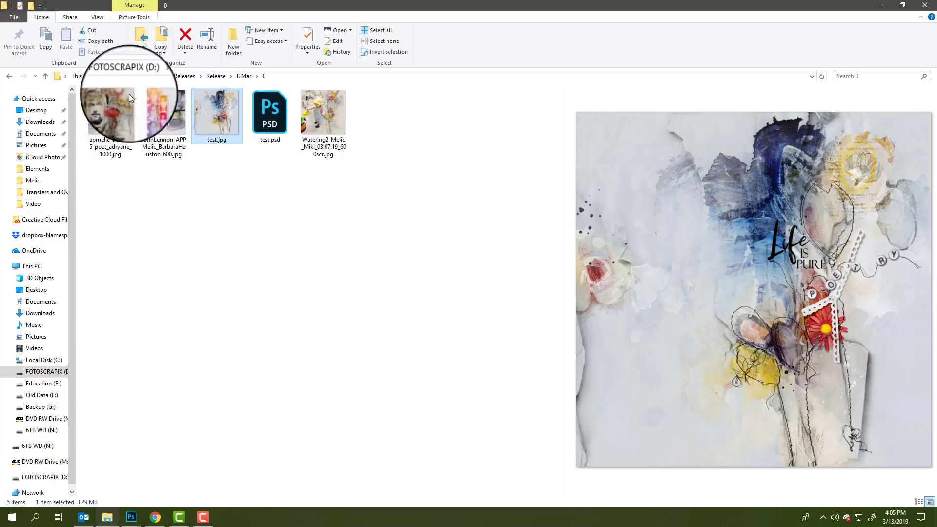
# Enlarge the preview area, view the three other JPG layouts in the folder one by one, and return to Photoshop.
pyautogui.click(114, 121)
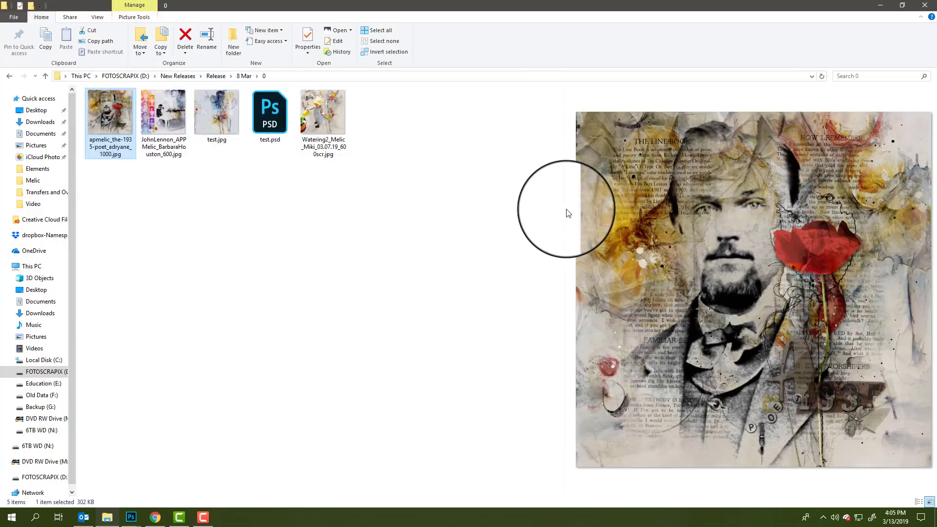
pyautogui.moveTo(565, 209); pyautogui.dragTo(416, 207)
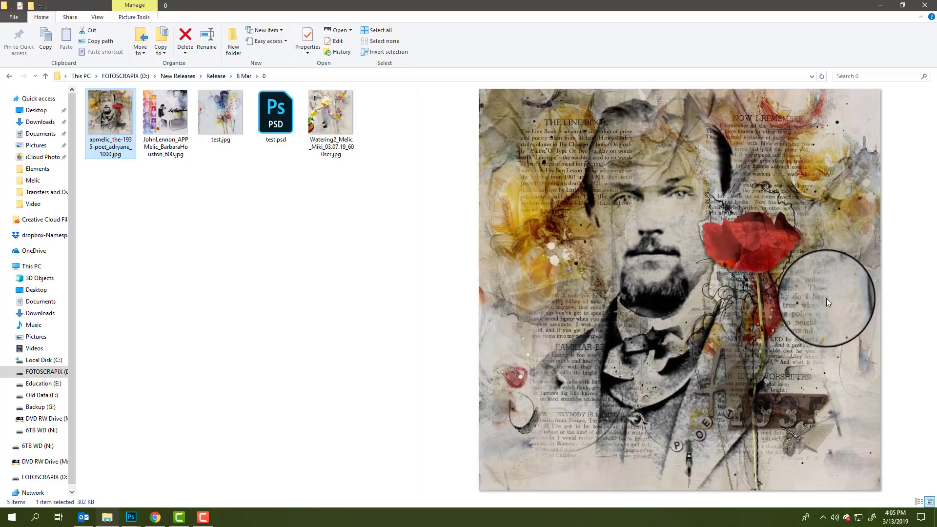
pyautogui.click(176, 117)
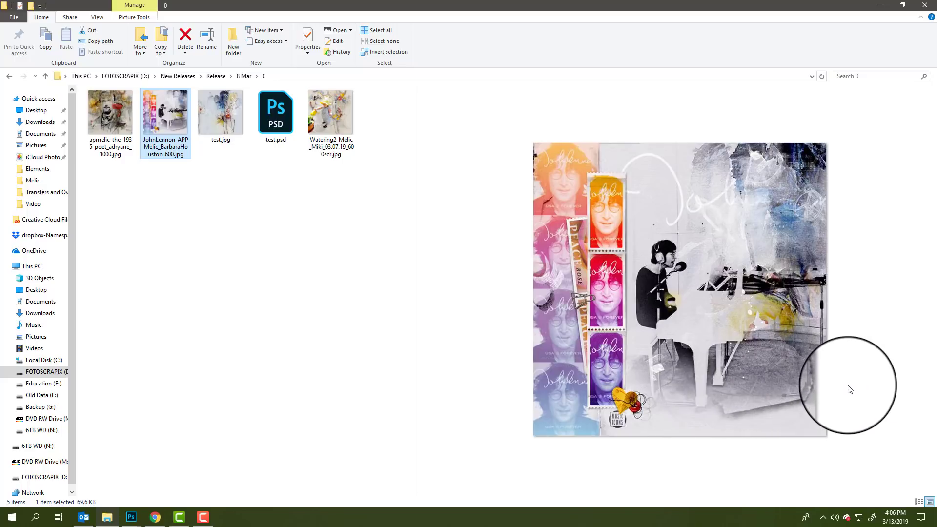
pyautogui.click(331, 119)
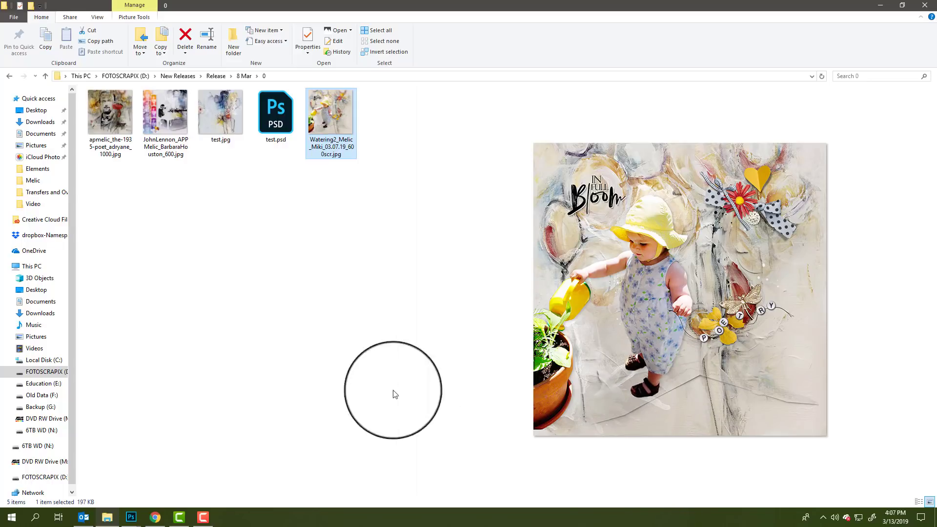
pyautogui.click(180, 487)
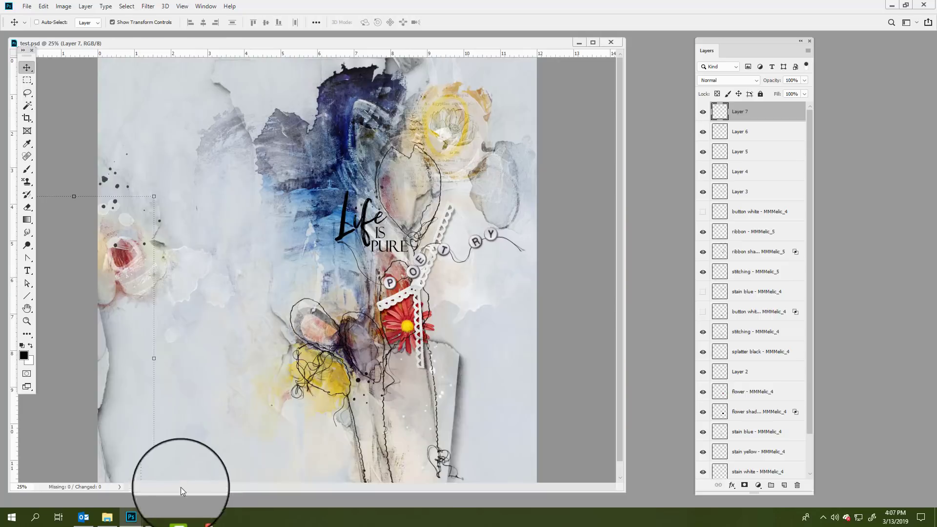